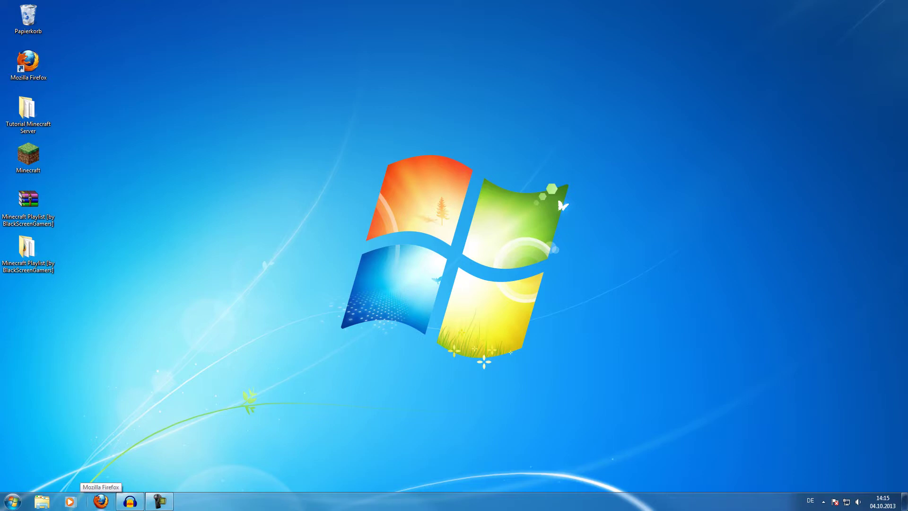
Step: Open Firefox and load the Bukkit plugin directory at plugins.bukkit.org
click(101, 500)
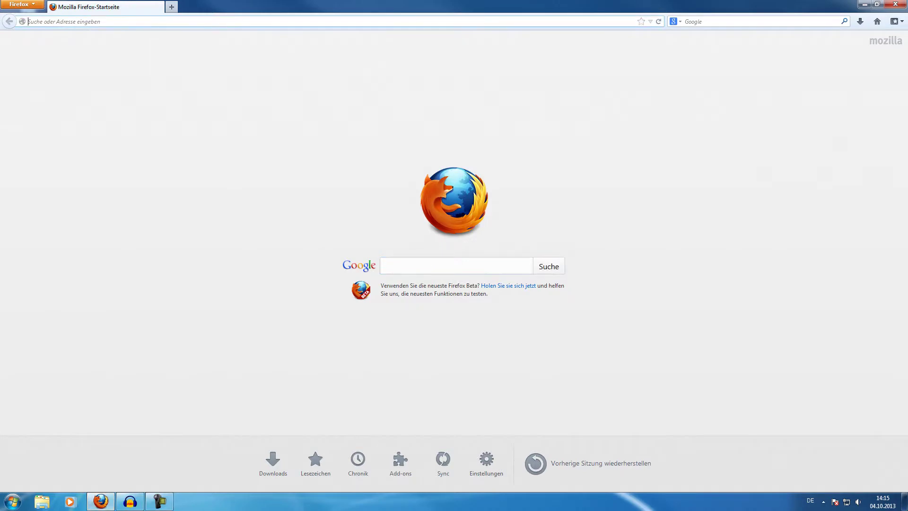
text(plugins.bukkit.org/)
key(Return)
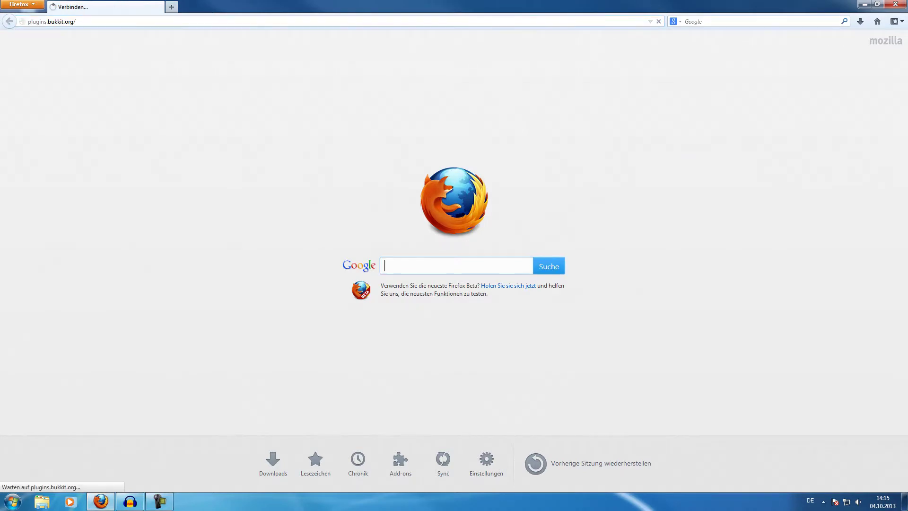
Step: Search the plugin directory for bpermissions and open the bPermissions project page
text(bpermissions)
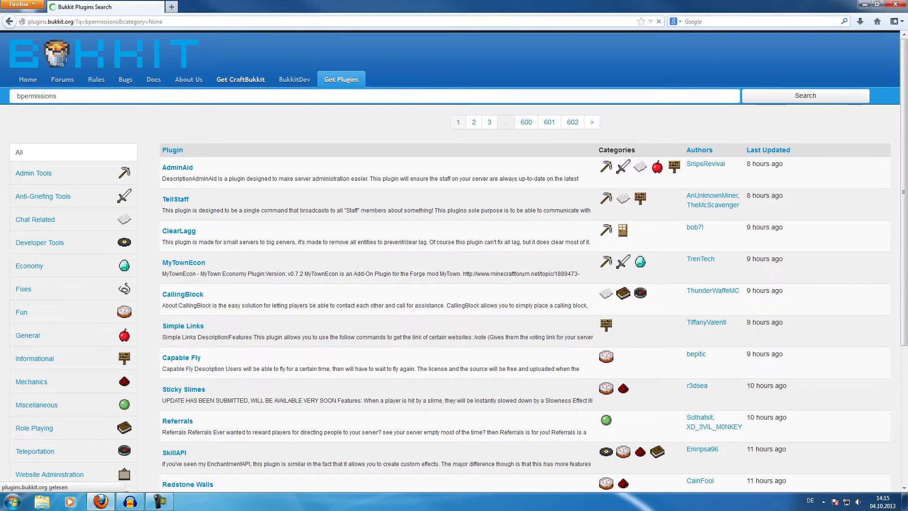
key(BackSpace)
key(BackSpace)
key(BackSpace)
key(BackSpace)
key(BackSpace)
key(BackSpace)
key(BackSpace)
click(185, 168)
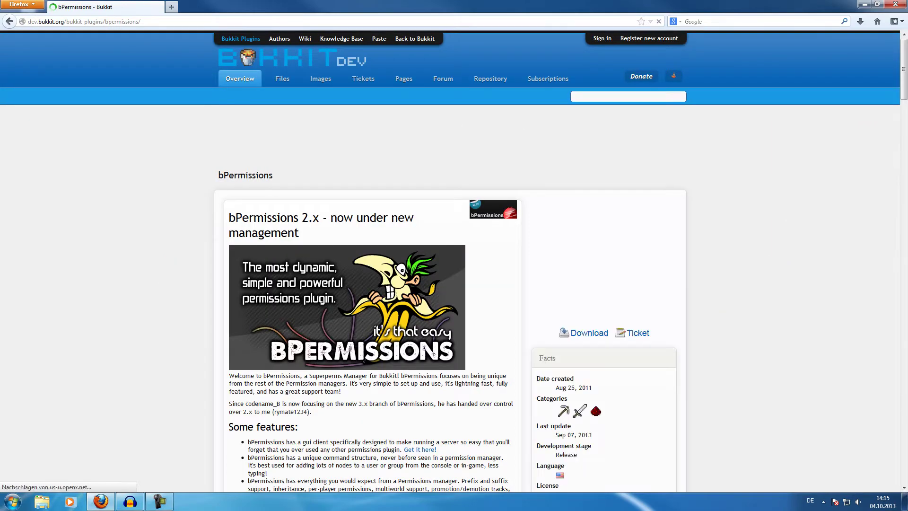
Step: Skim the bPermissions description and search the page text for "germa", clearing the search term at the end
scroll(454, 261, down, 5)
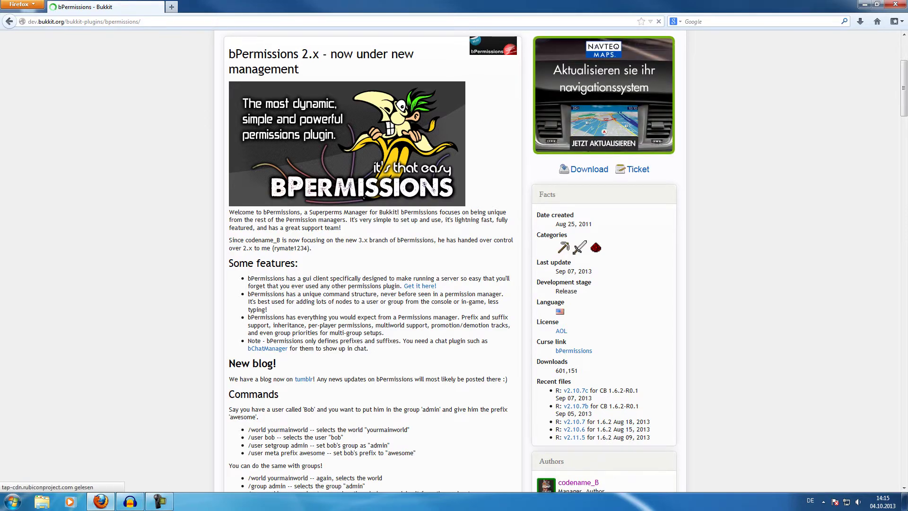
scroll(454, 260, down, 15)
scroll(454, 261, down, 20)
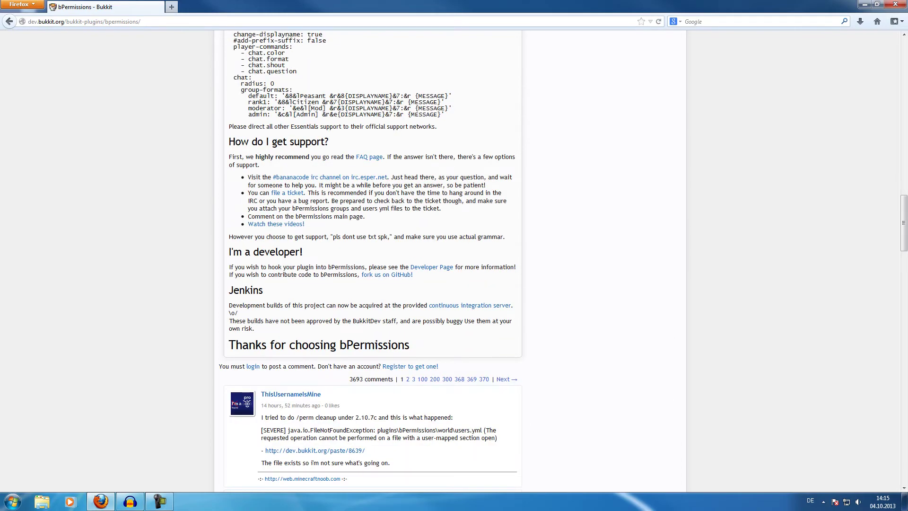
scroll(455, 260, up, 20)
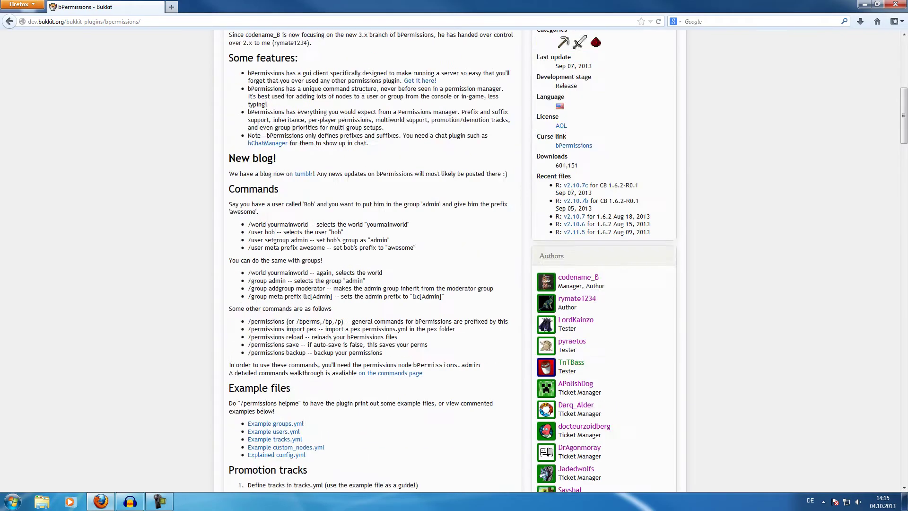
key(ctrl+f)
text(germa)
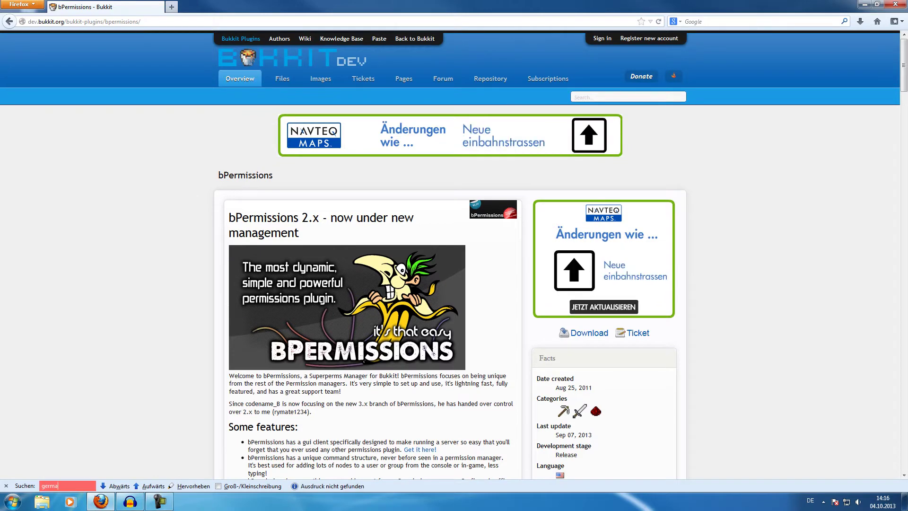
key(BackSpace)
key(BackSpace)
key(BackSpace)
key(BackSpace)
key(BackSpace)
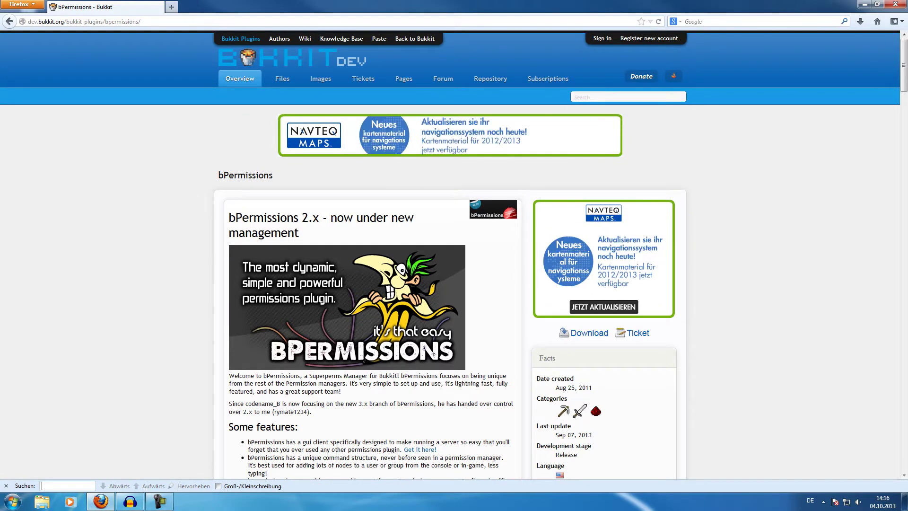
Step: Download bPermissions.jar version v2.10.7c and save it in the plugins folder of Tutorial Minecraft Server
scroll(302, 190, down, 5)
scroll(454, 255, down, 1)
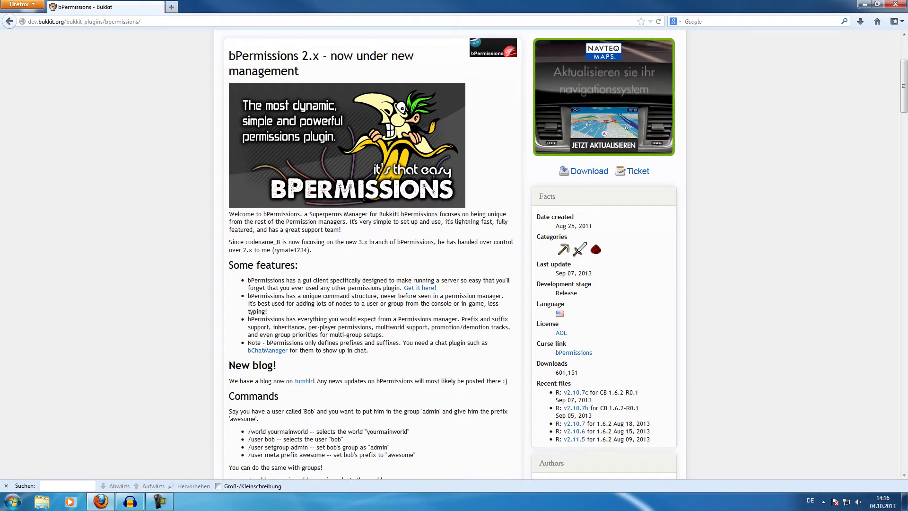
click(589, 171)
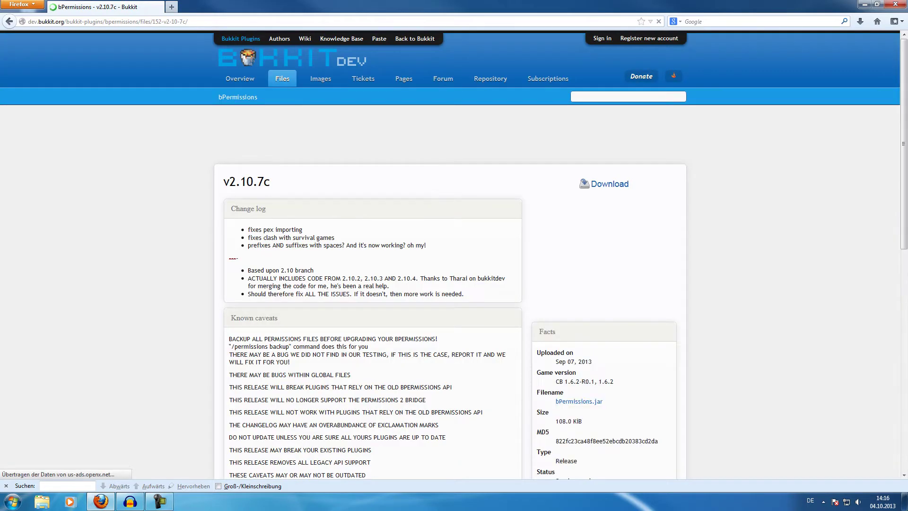
click(604, 184)
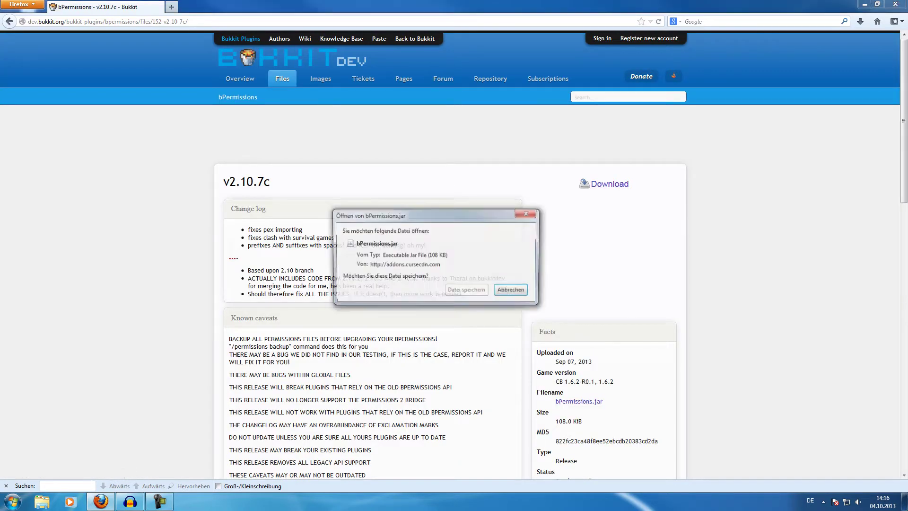
click(467, 291)
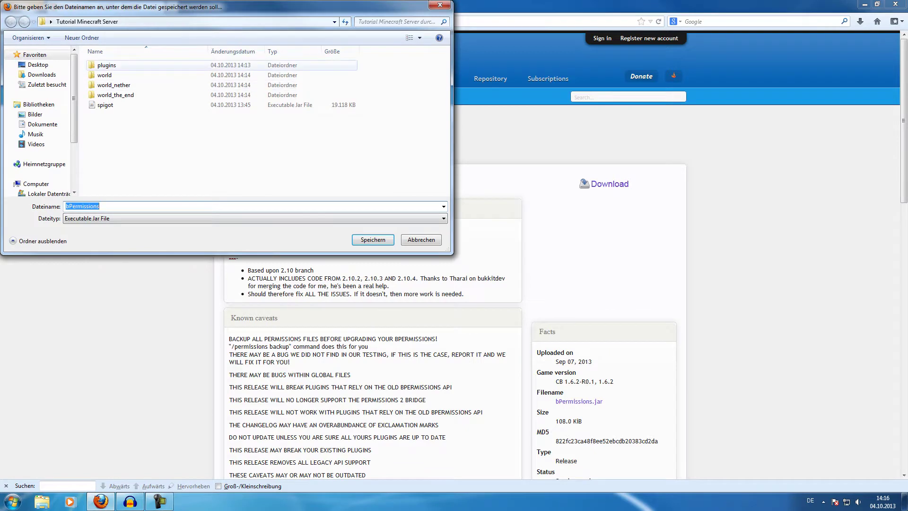
click(374, 240)
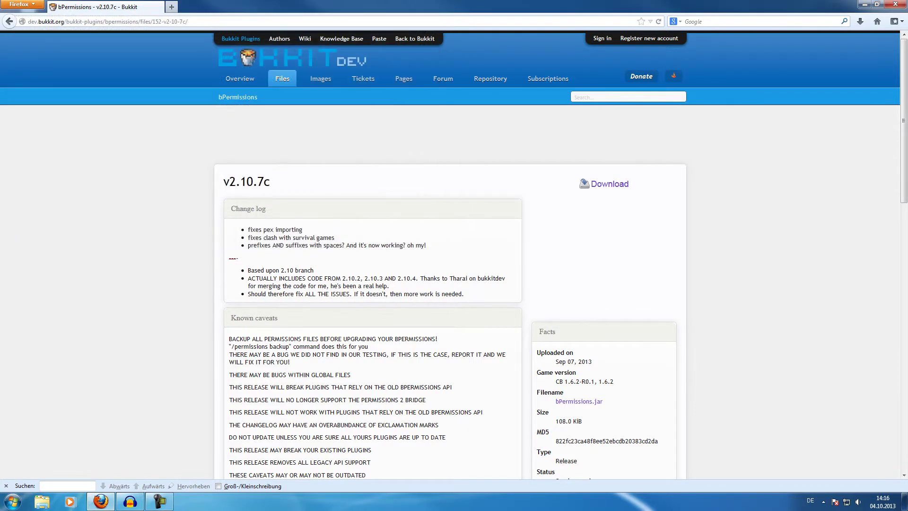
Step: Return to the plugin search, search for zerochat, and review the ZeroChat project page
key(alt+Left)
key(alt+Left)
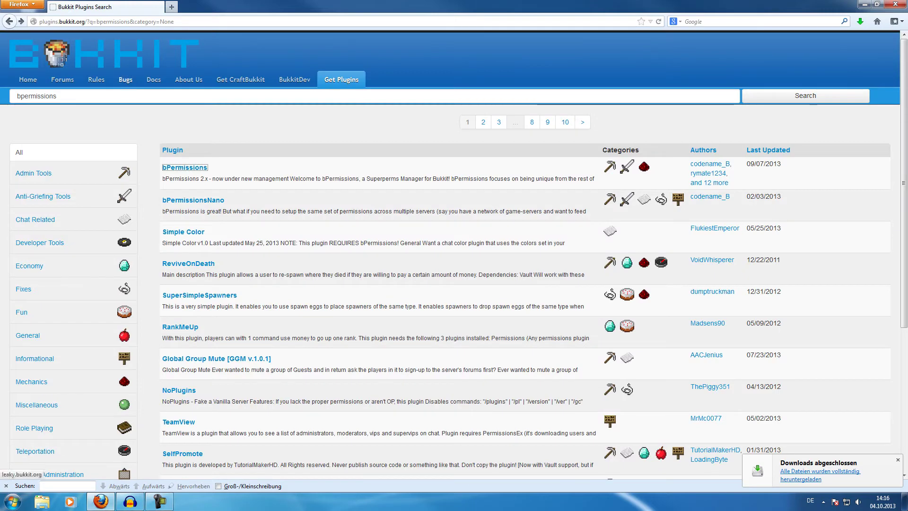
double_click(36, 96)
text(zerochat)
key(Return)
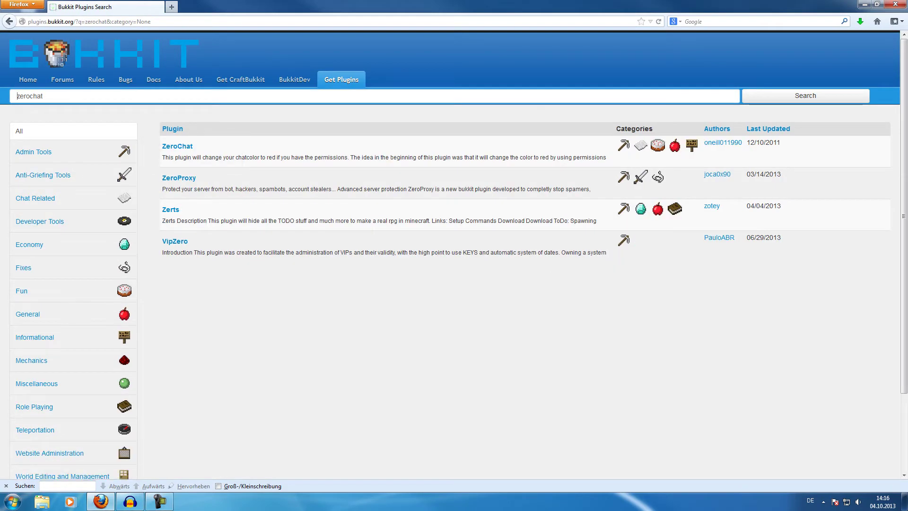
click(178, 146)
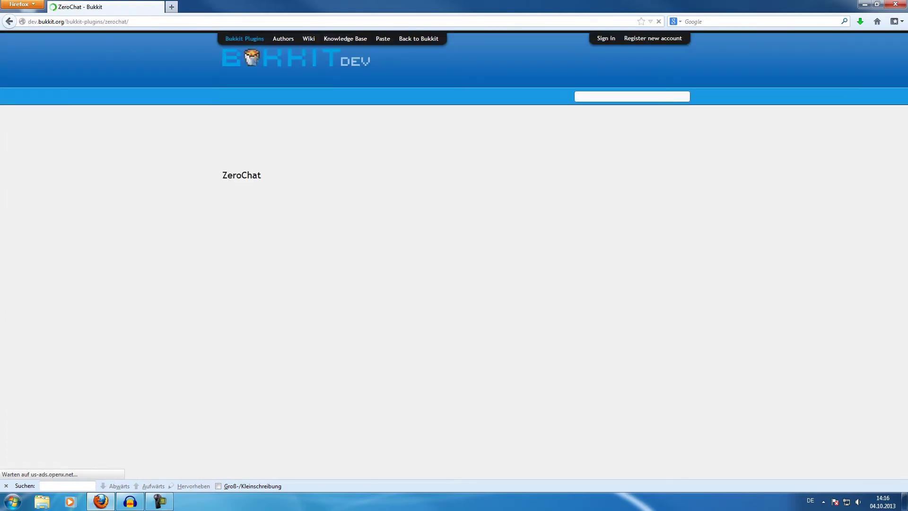
scroll(454, 255, down, 10)
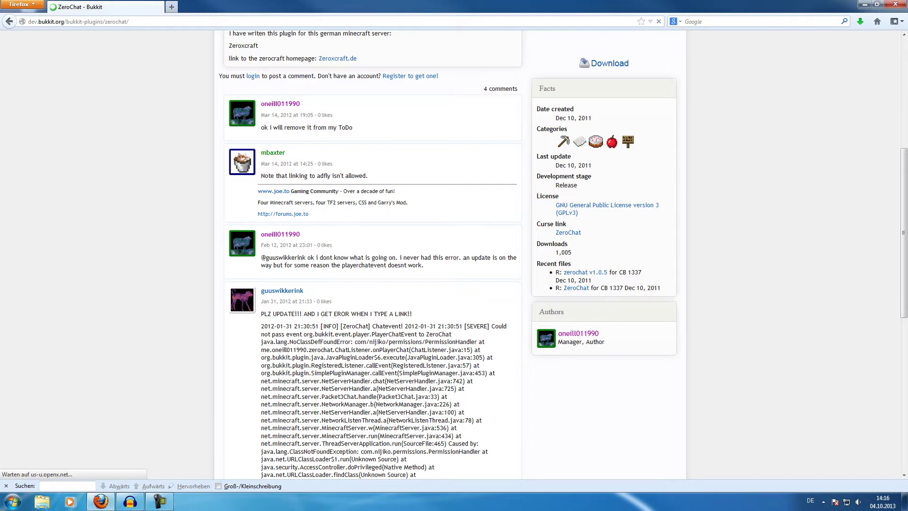
scroll(451, 255, up, 4)
Step: Go back to the bpermissions search results, reopen the bPermissions page and follow its bChatManager link
key(alt+Left)
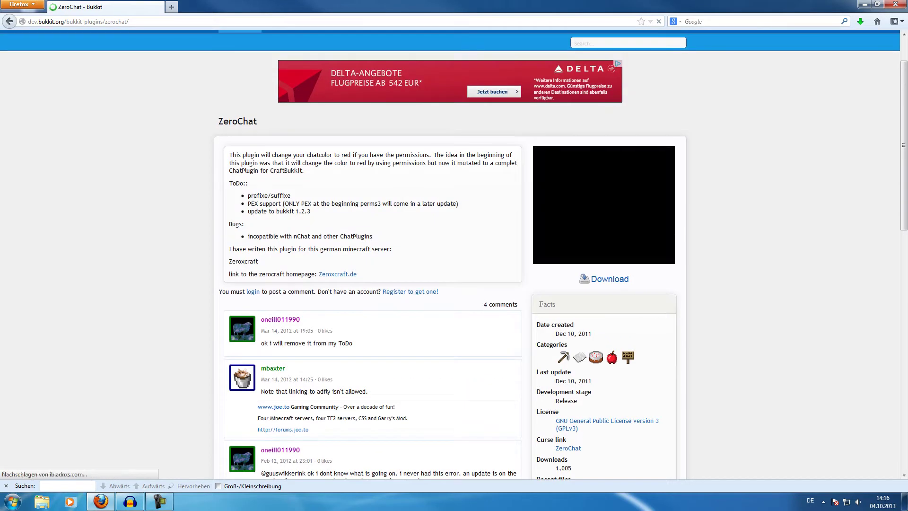
key(alt+Left)
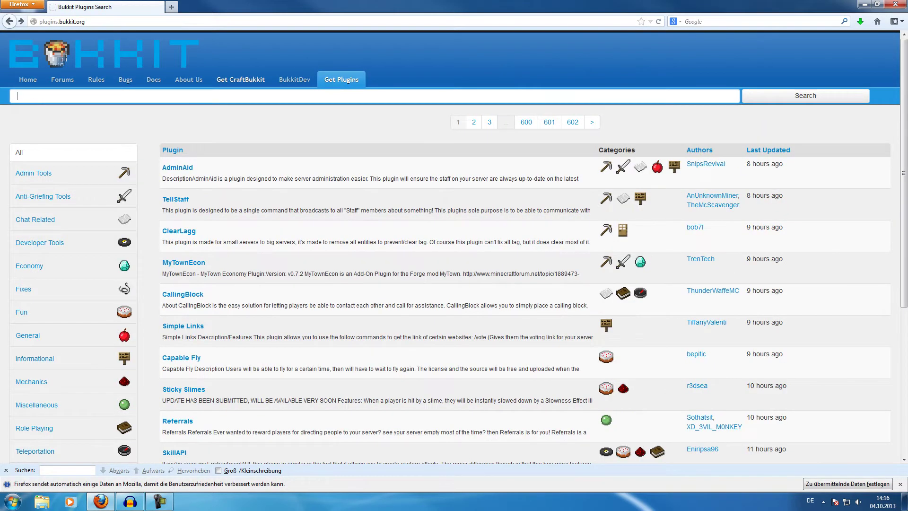
key(alt+Left)
key(alt+Right)
key(alt+Right)
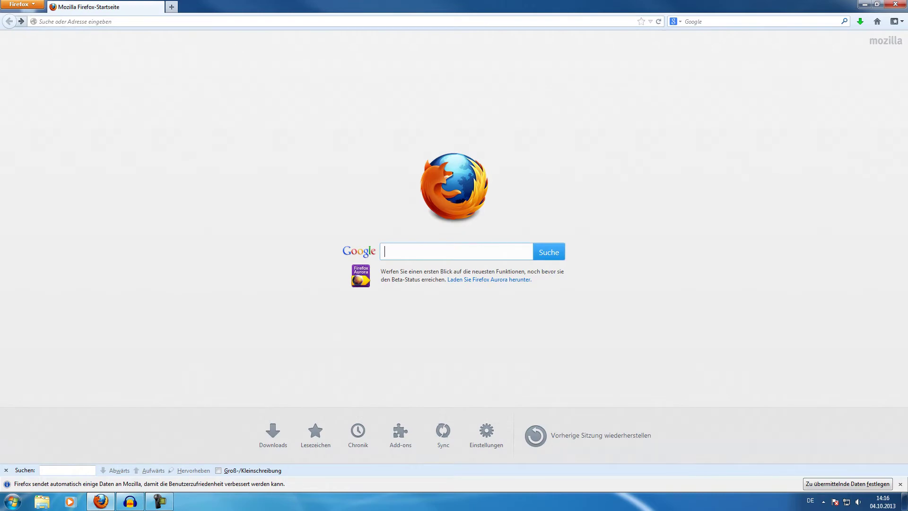
click(185, 168)
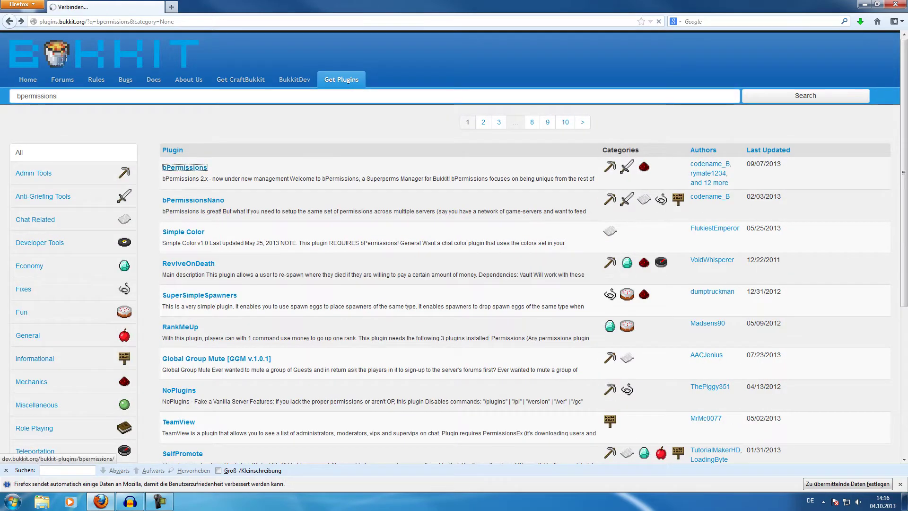
scroll(268, 241, down, 10)
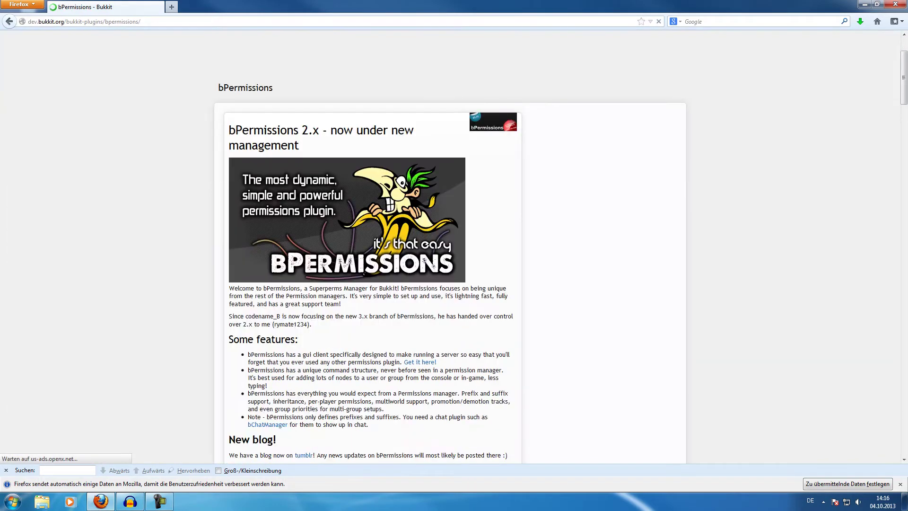
click(268, 242)
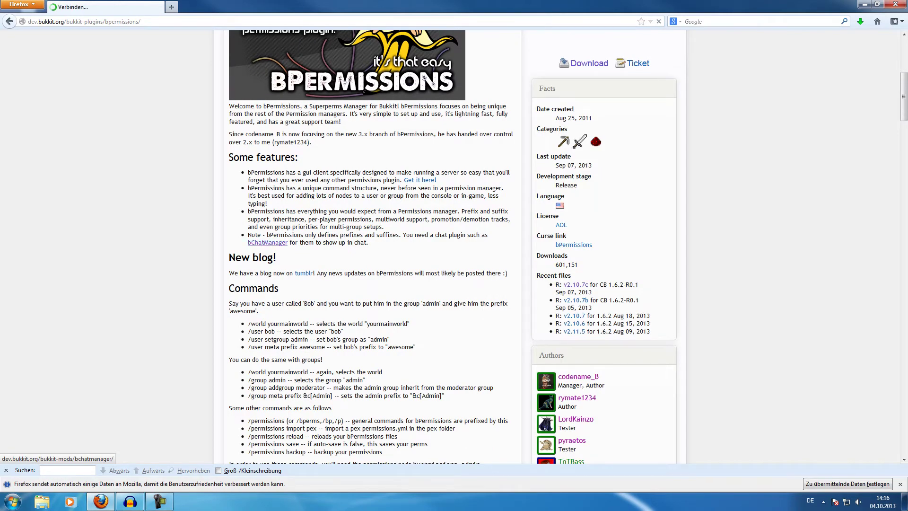
Step: Examine the bChatManager page's requirements, default configuration, formatting placeholders, permissions nodes and recent files
scroll(268, 242, down, 5)
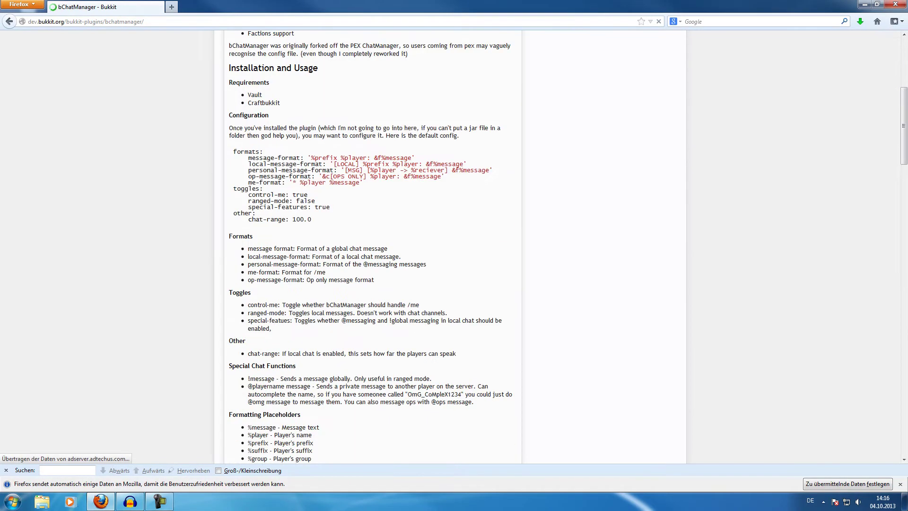
scroll(268, 242, down, 6)
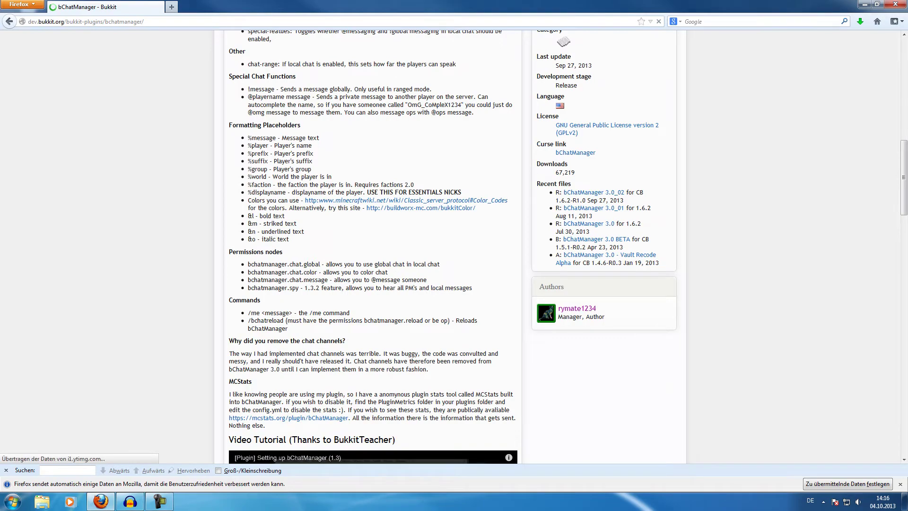
scroll(373, 247, up, 6)
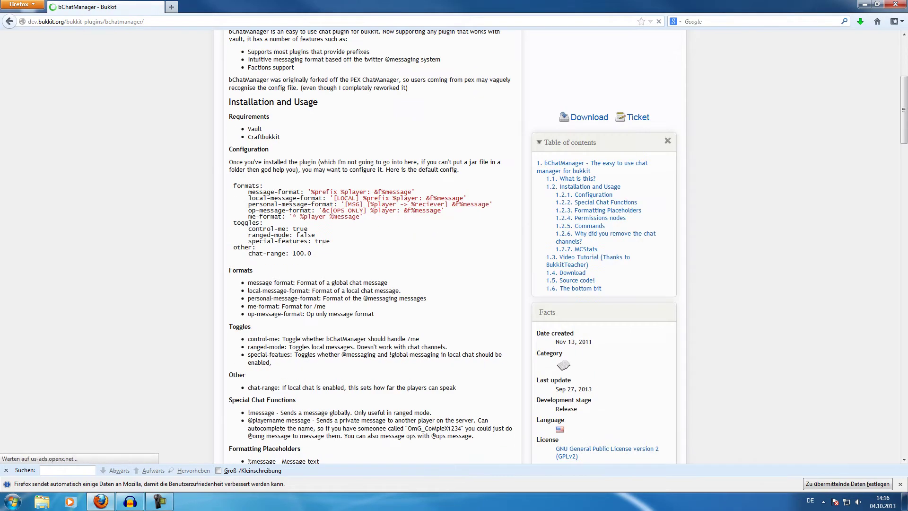
scroll(372, 246, up, 4)
scroll(372, 246, down, 5)
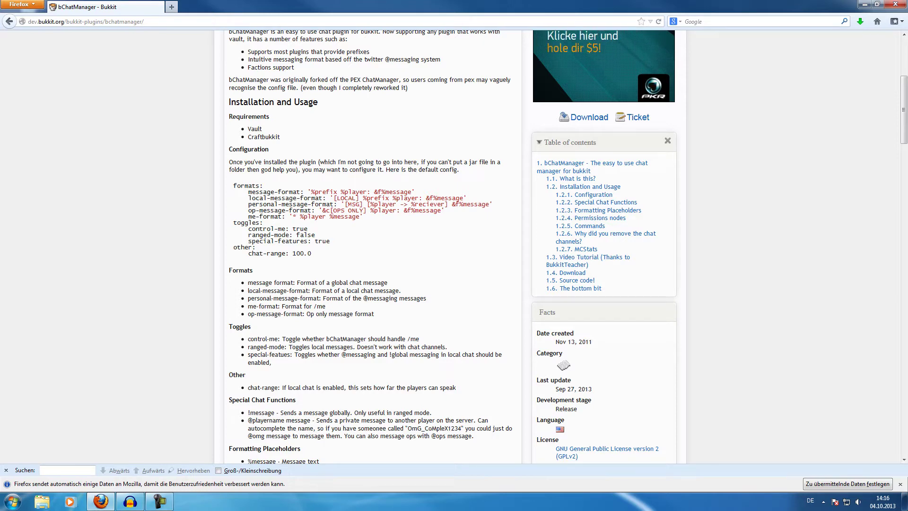
scroll(455, 246, down, 3)
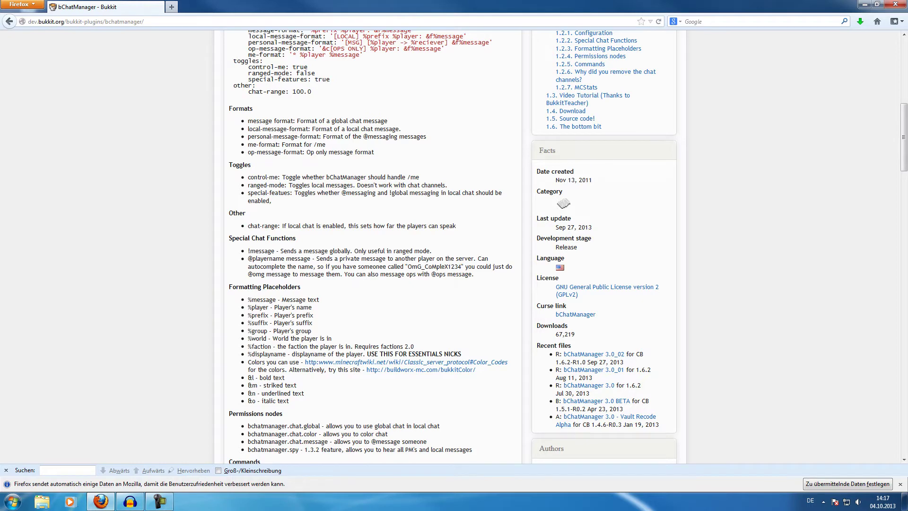
scroll(454, 246, up, 6)
Step: Replace the plugin name bchatmanager in the page address with nchat and load the nChat project page
drag(144, 22, 105, 21)
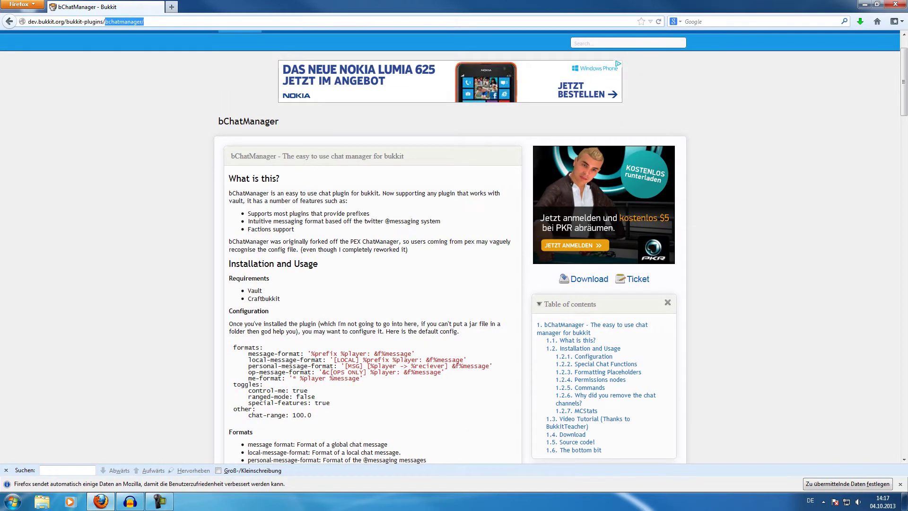
text(nc)
key(Return)
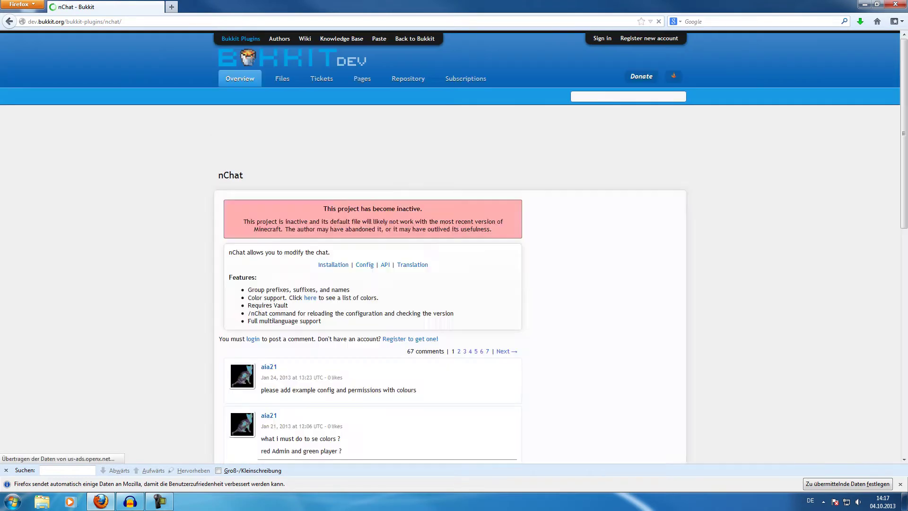
Step: Download nChat.jar version 0.8 and save it in the Tutorial Minecraft Server plugins folder
scroll(454, 246, down, 8)
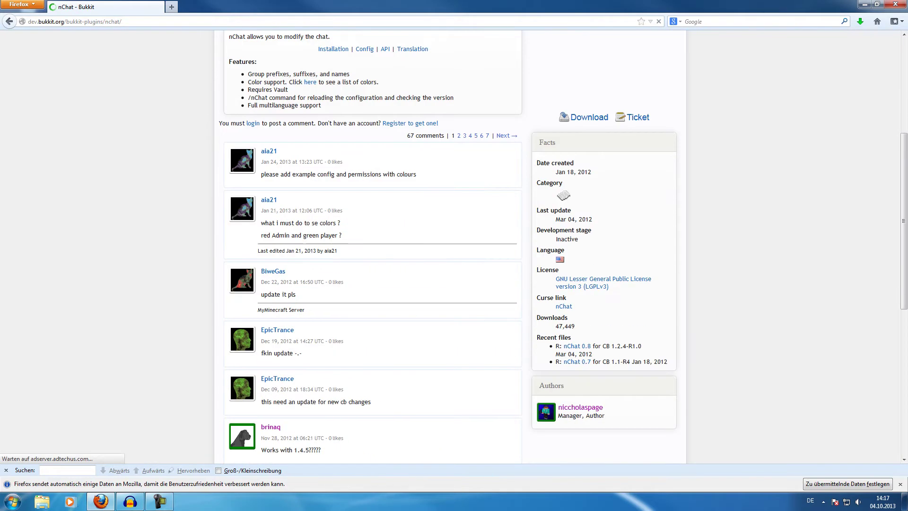
click(589, 117)
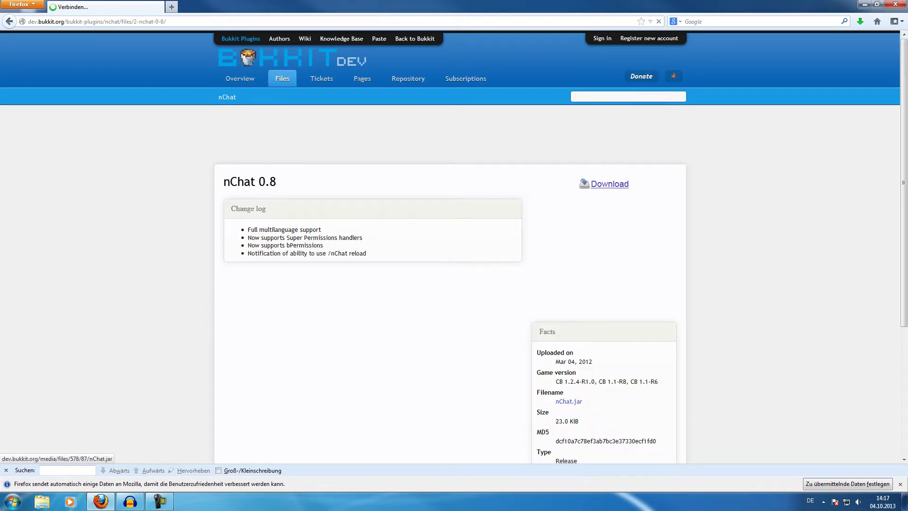
click(613, 184)
click(466, 288)
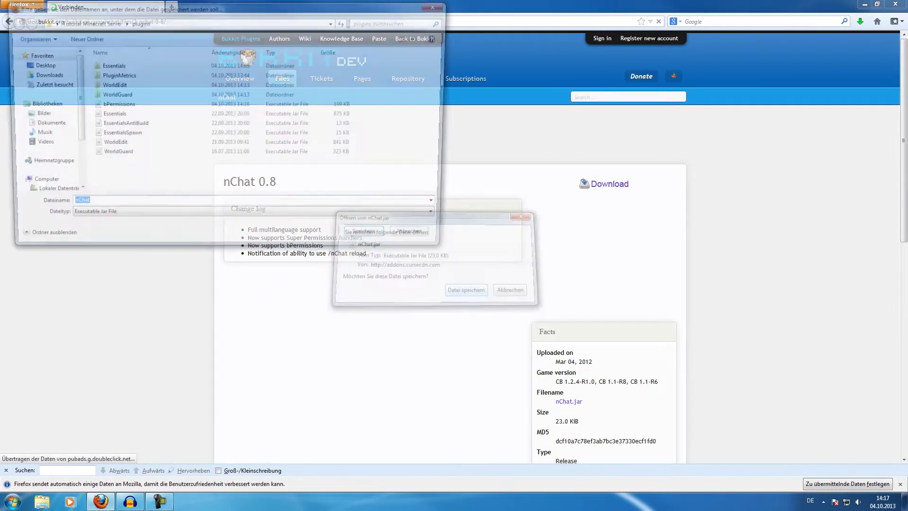
click(373, 240)
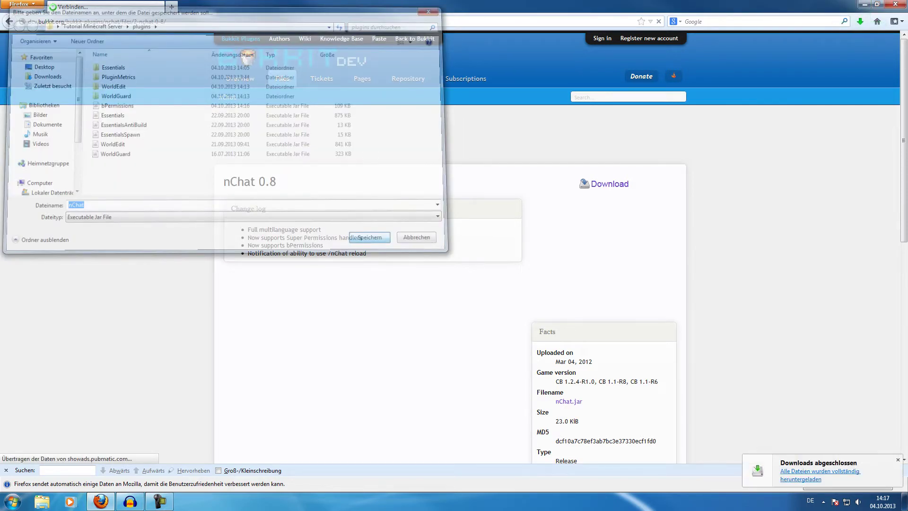
Step: Leave the browser and launch the Minecraft server with STARTSERVER from the Tutorial Minecraft Server folder
key(ctrl+t)
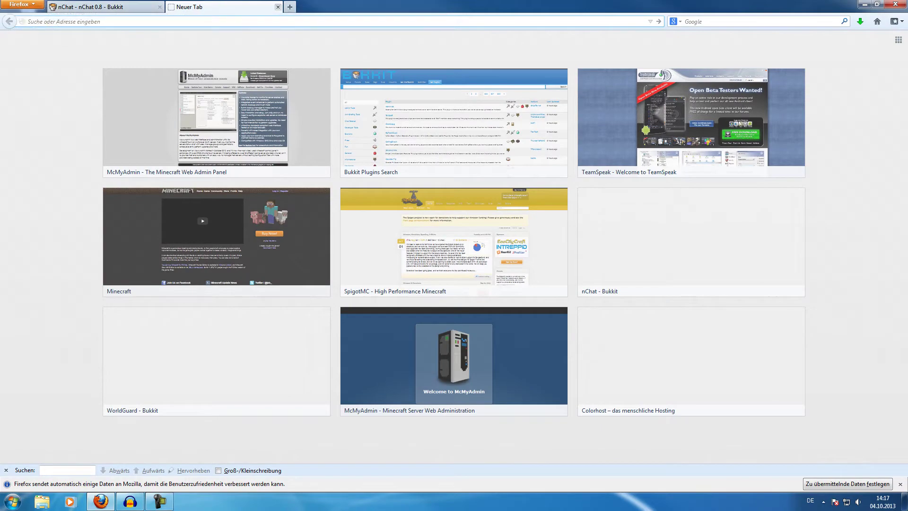
key(ctrl+w)
click(865, 4)
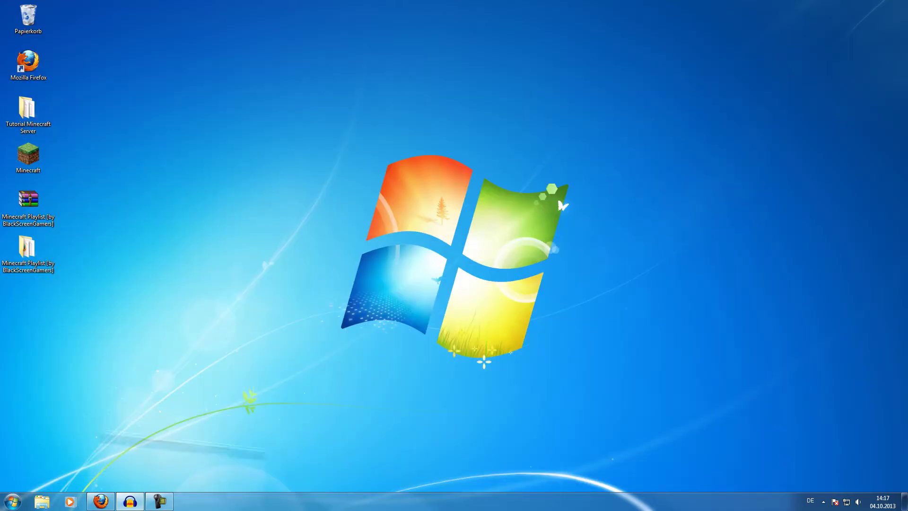
double_click(28, 113)
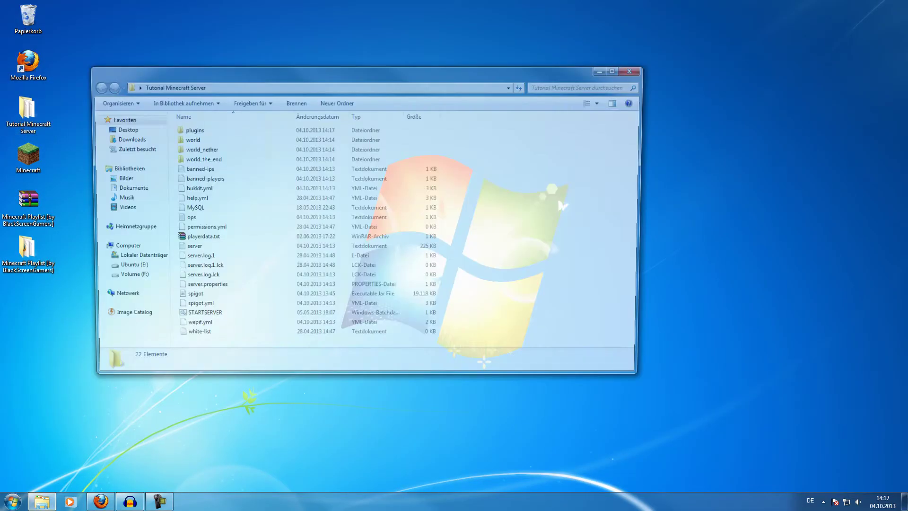
double_click(198, 317)
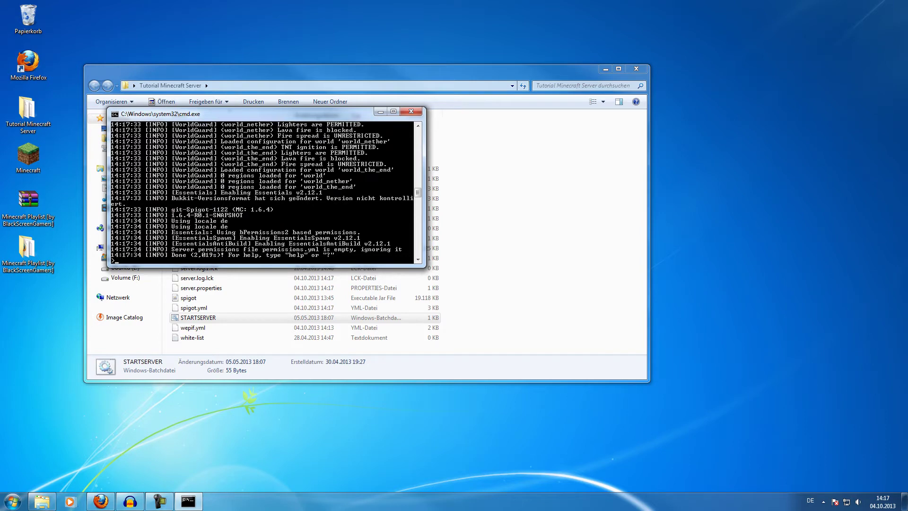
Step: Open the server's plugins folder, then shut the server down with the stop command and close its console
drag(242, 113, 709, 130)
double_click(198, 129)
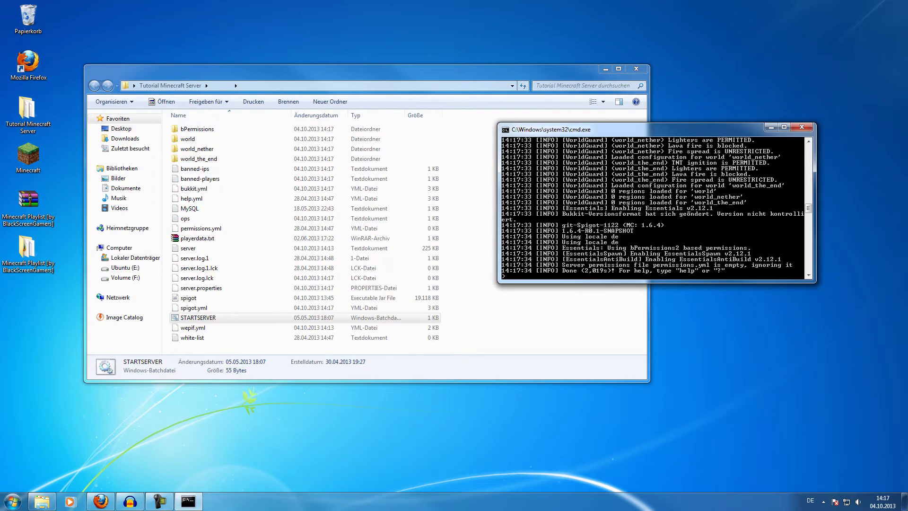
text(stop)
key(Return)
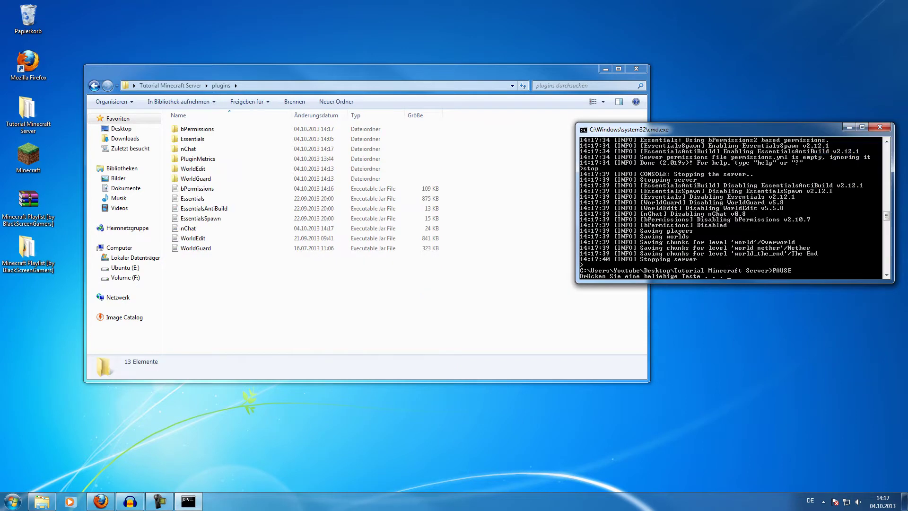
key(Return)
Step: Open config.yml from the bPermissions plugin folder in Notepad++
click(197, 129)
double_click(197, 129)
click(192, 208)
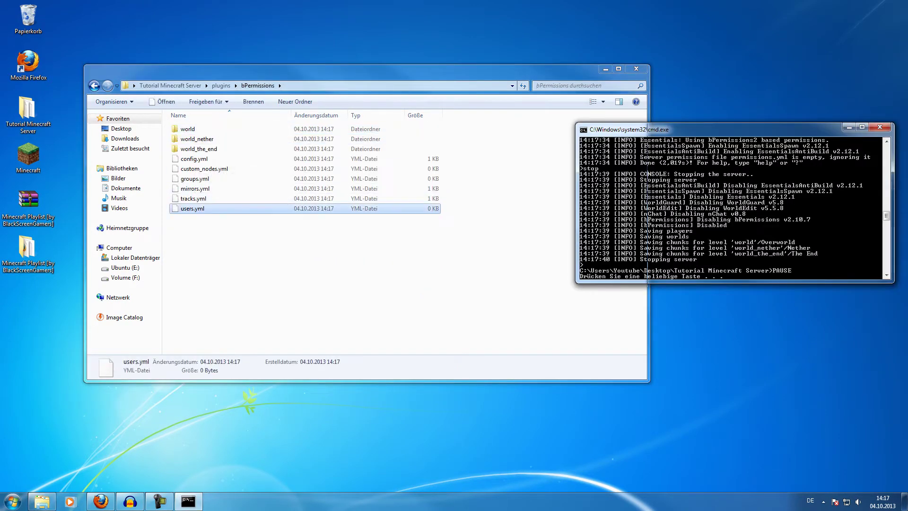
click(194, 159)
right_click(201, 158)
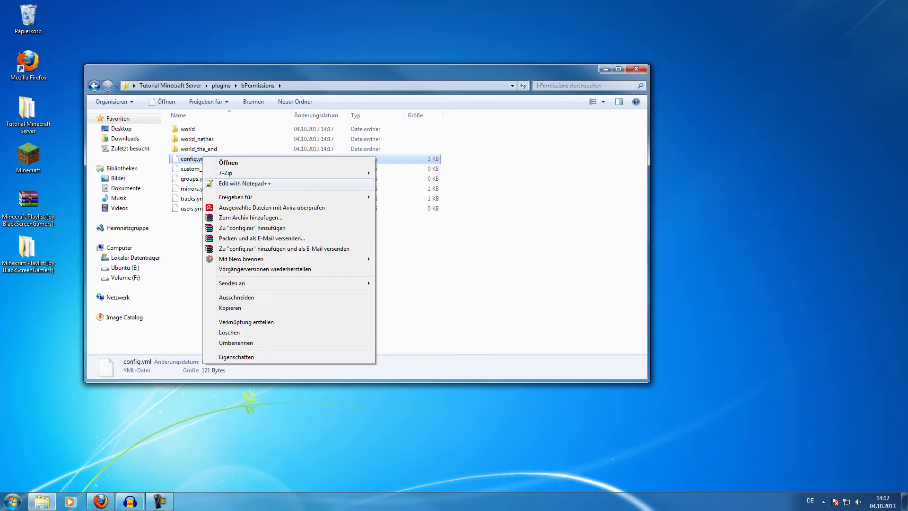
click(223, 184)
click(31, 100)
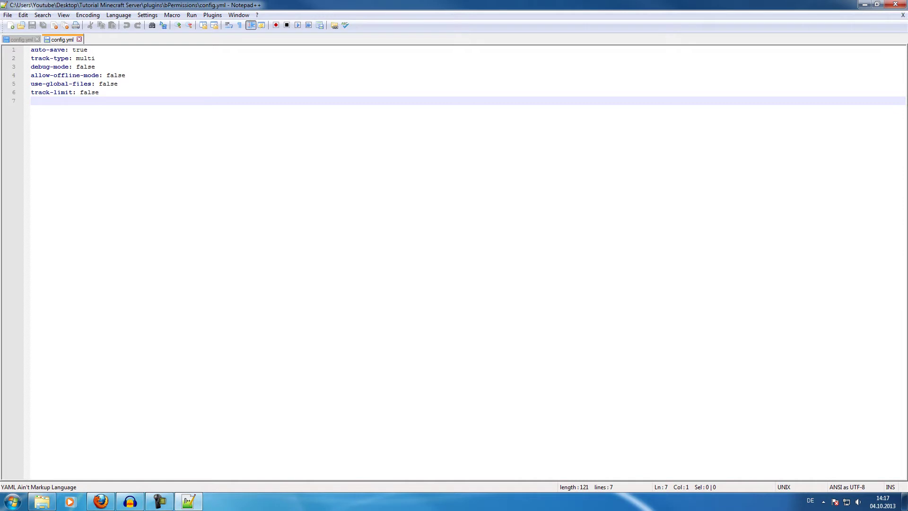
Step: Set allow-offline-mode and use-global-files to true in the bPermissions config.yml and save the file
click(95, 59)
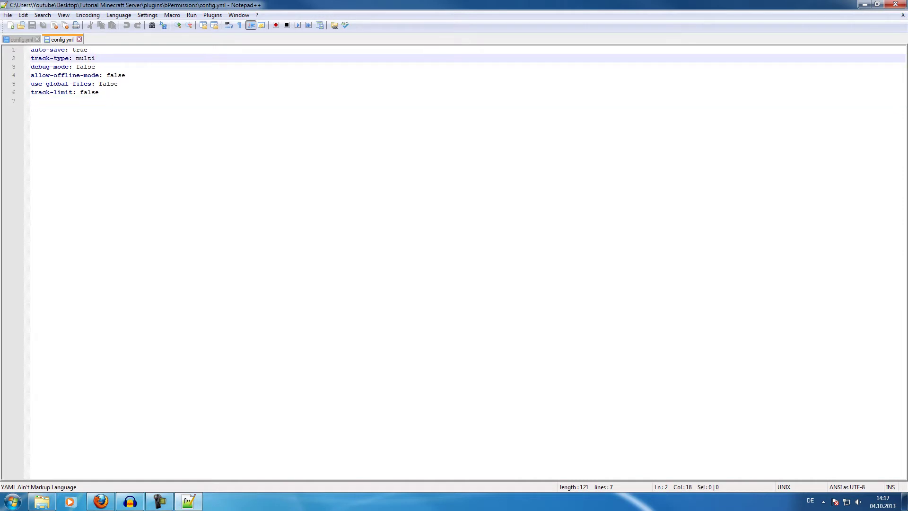
double_click(122, 76)
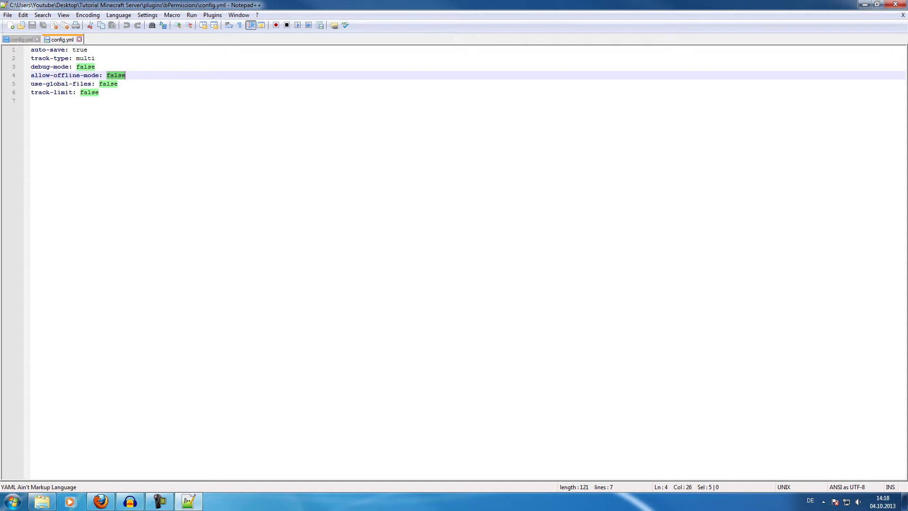
text(true)
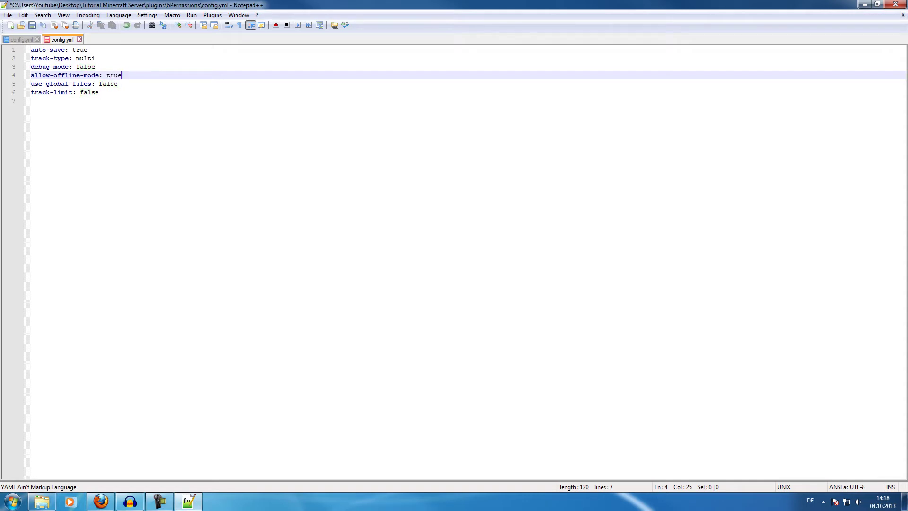
click(117, 84)
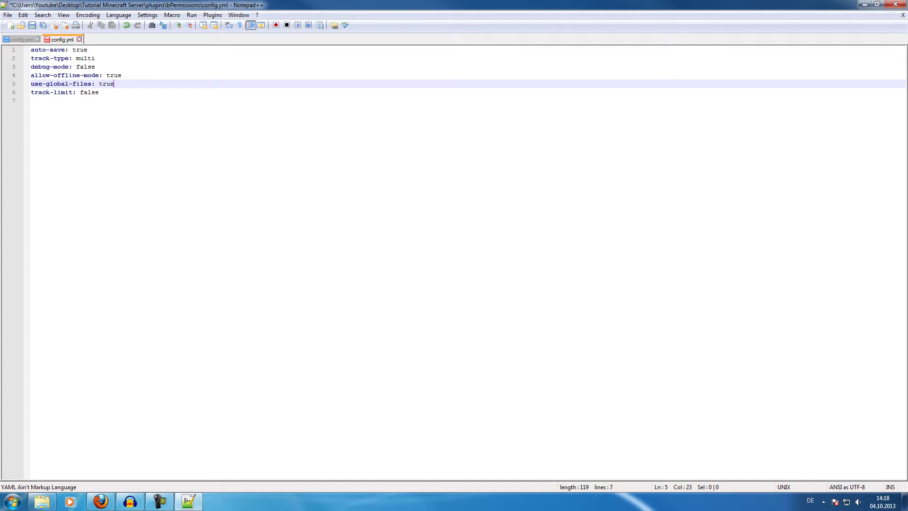
key(ctrl+s)
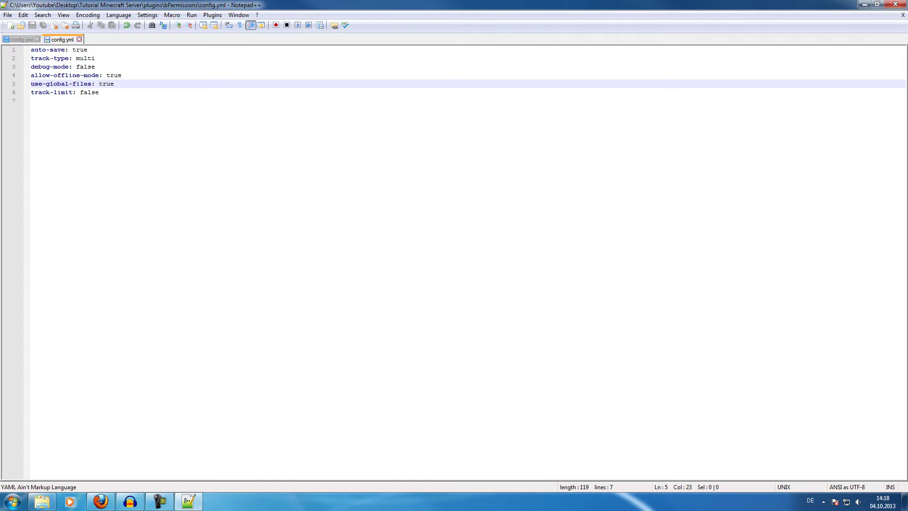
Step: Try to delete everything in the bPermissions folder except config.yml, and undo the deletion
click(865, 4)
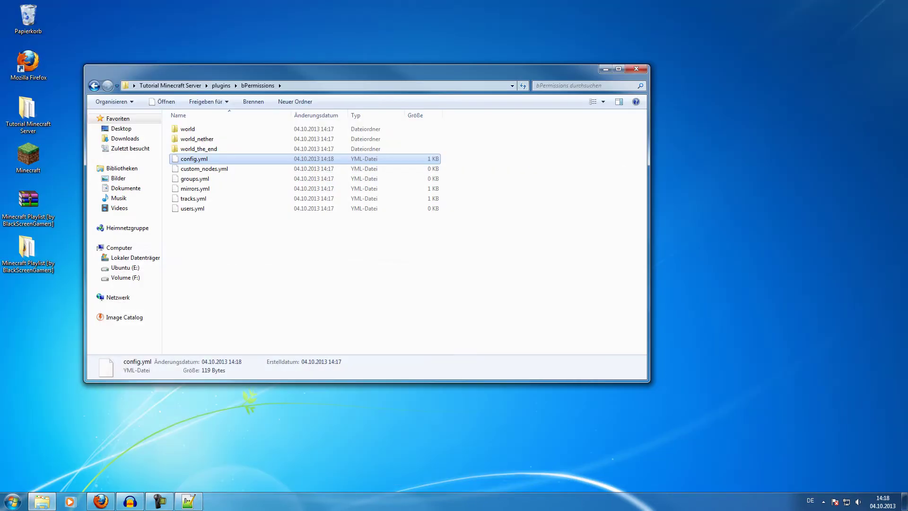
click(188, 501)
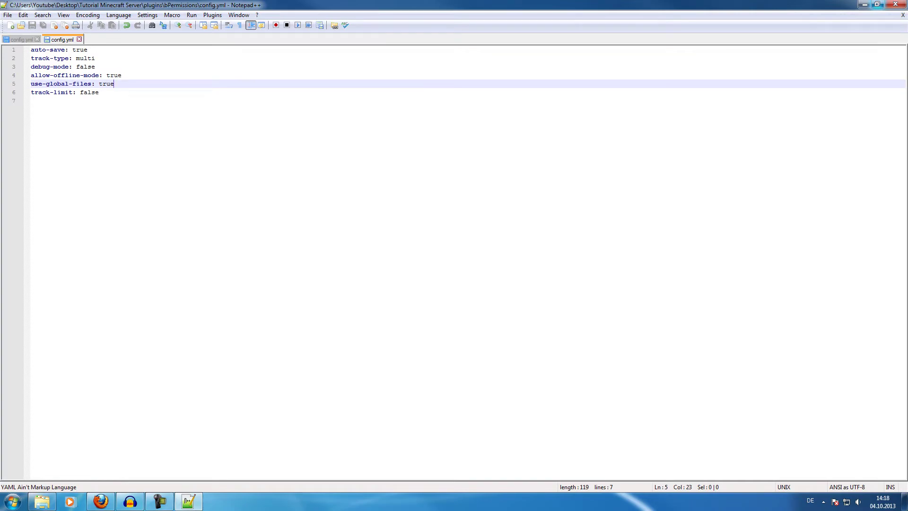
click(865, 4)
click(188, 501)
drag(506, 151, 269, 127)
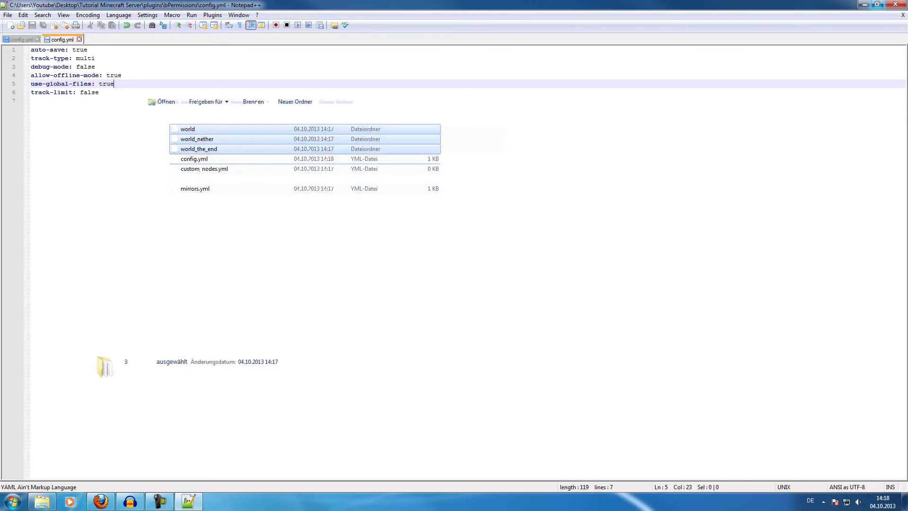
click(199, 149)
key(ctrl+a)
ctrl+click(194, 159)
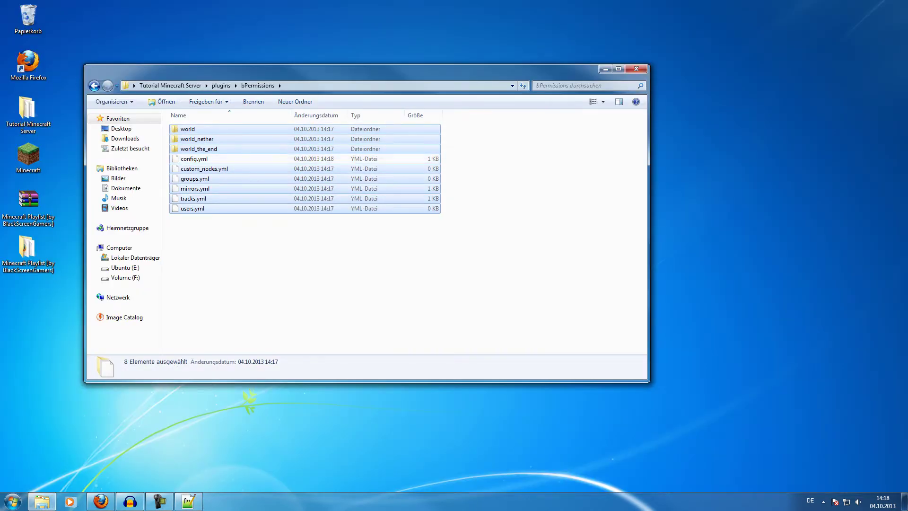
key(Delete)
key(Delete)
key(ctrl+z)
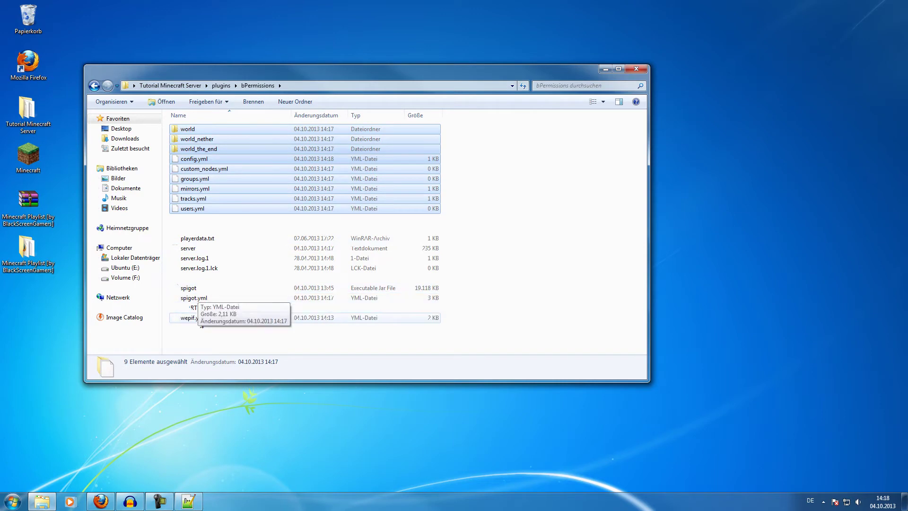
Step: Run STARTSERVER again with the edited bPermissions configuration and shut the server down with the stop command
double_click(198, 307)
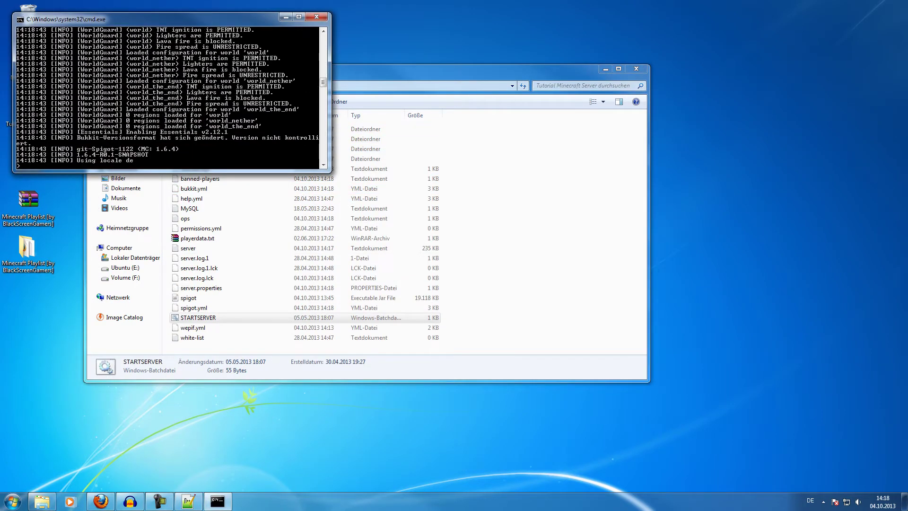
text(stop)
key(Return)
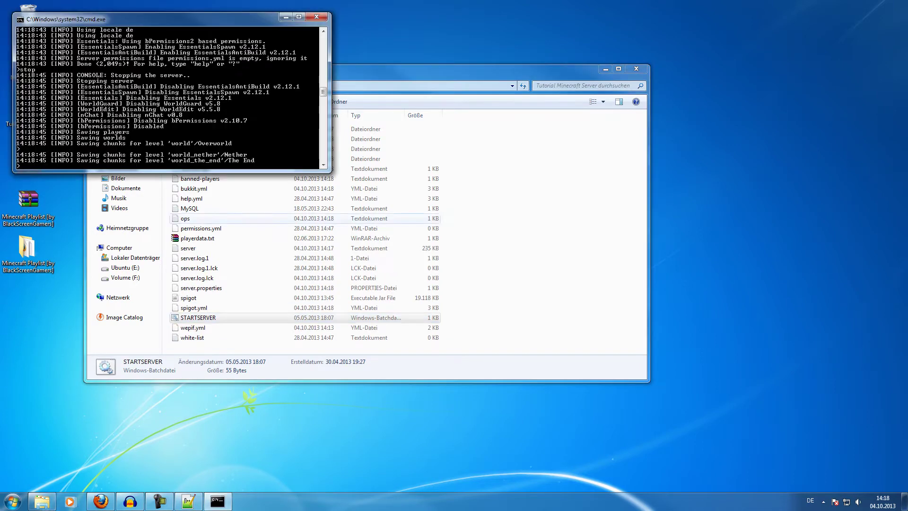
Step: Open groups.yml from the bPermissions plugin folder in Notepad++ and reload the externally modified config.yml
double_click(190, 129)
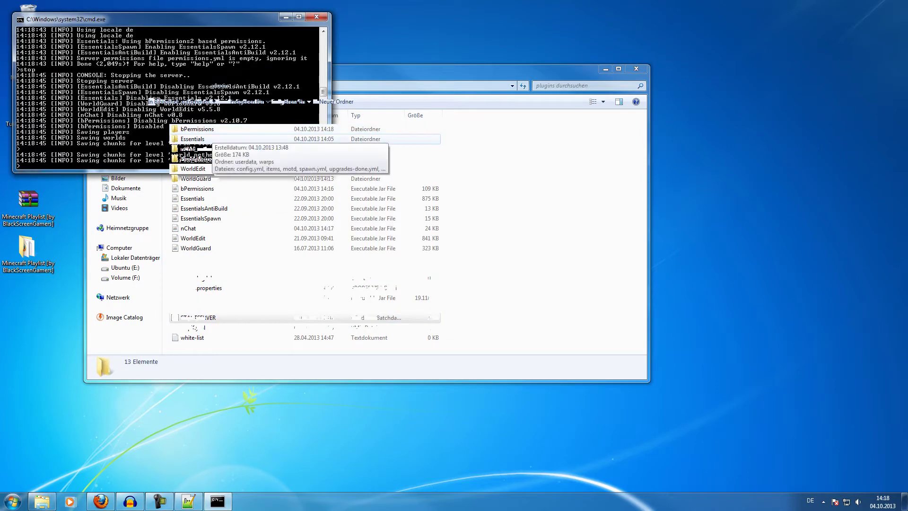
double_click(194, 128)
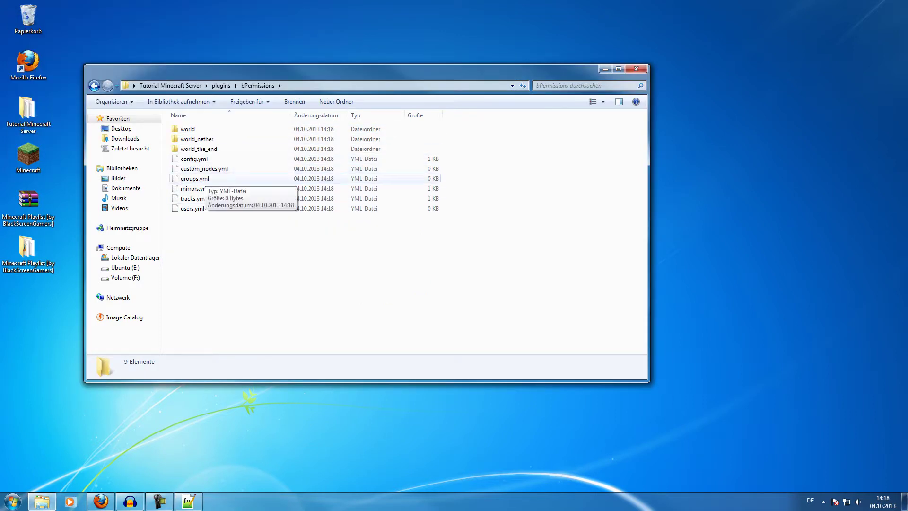
click(204, 188)
right_click(209, 189)
click(203, 198)
right_click(201, 175)
click(388, 223)
click(222, 202)
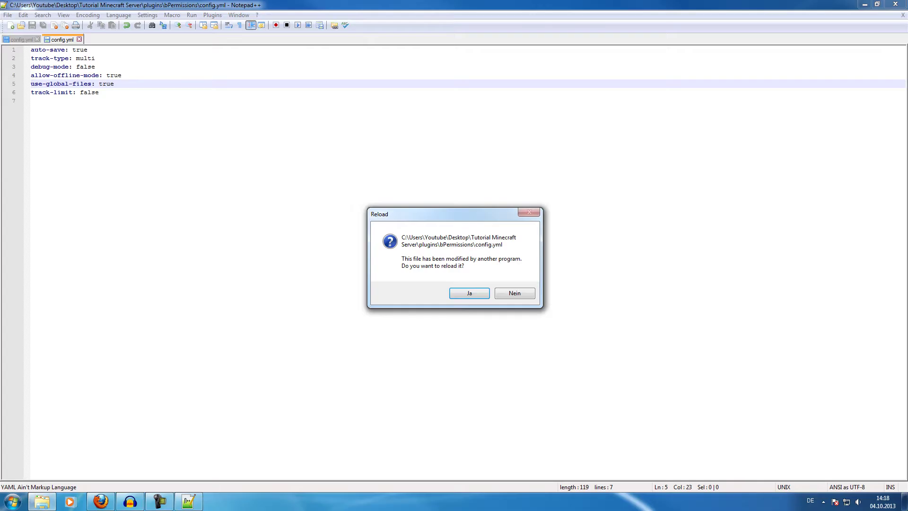
click(469, 293)
click(864, 4)
double_click(188, 129)
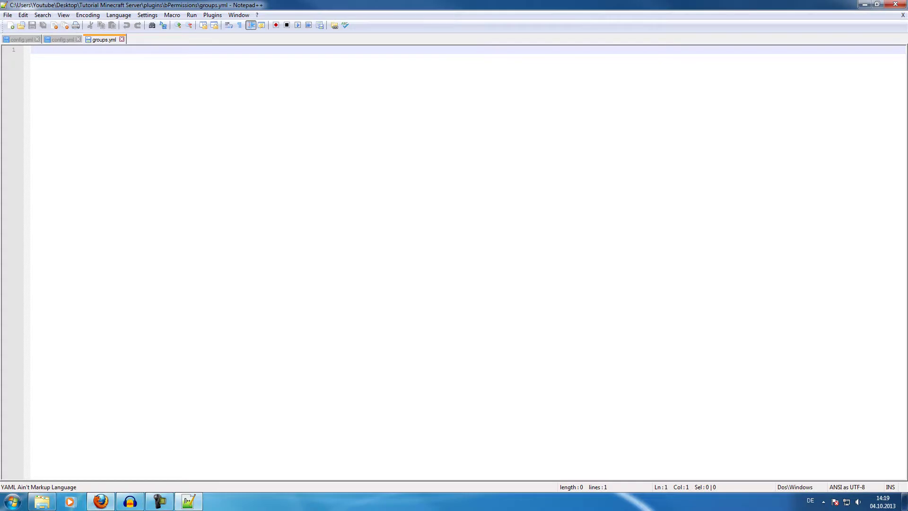
Step: Switch to Firefox and load the bPermissions project page by replacing the nChat part of the address with bpermissions
key(alt+Tab)
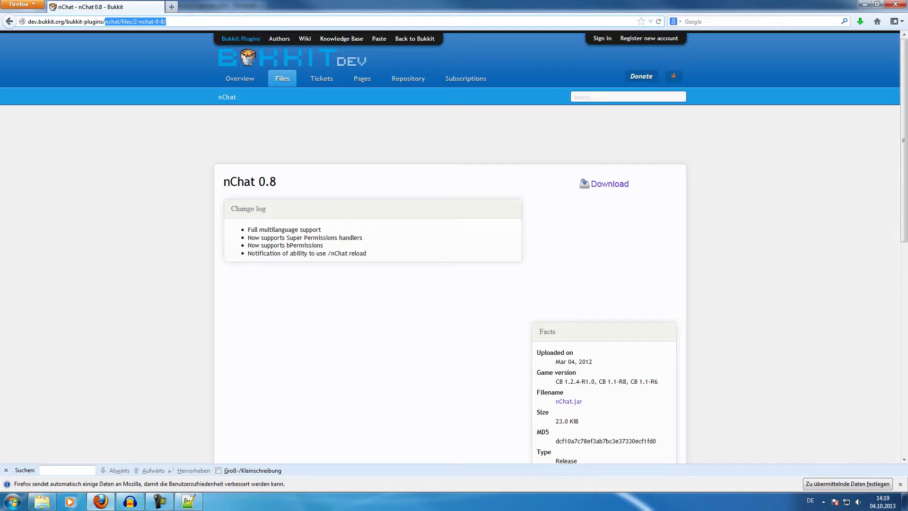
text(bpermis)
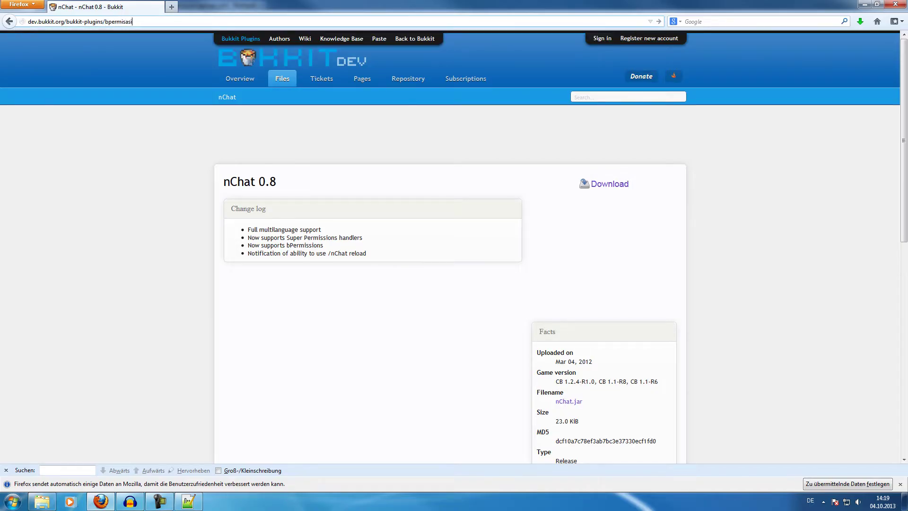
text(sions)
key(Return)
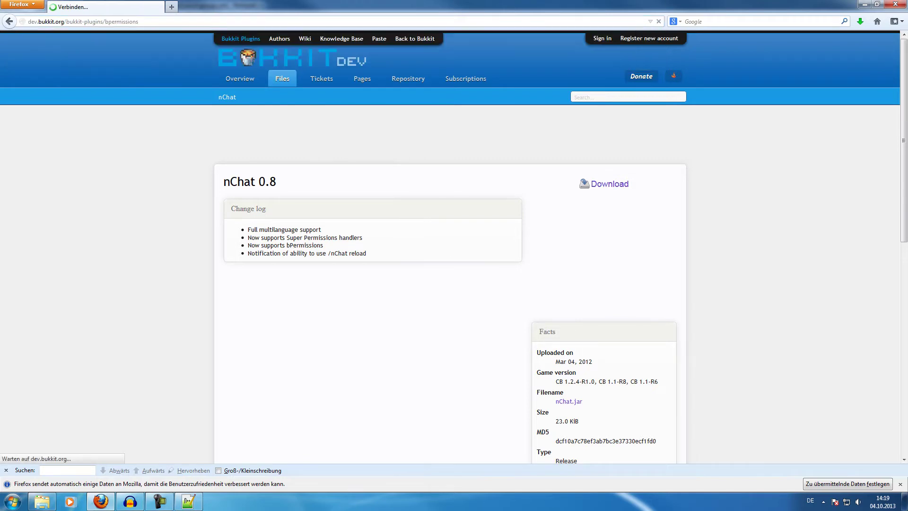
Step: Open the Example groups.yml paste linked under Example files on the bPermissions page and view its full code
scroll(454, 246, down, 12)
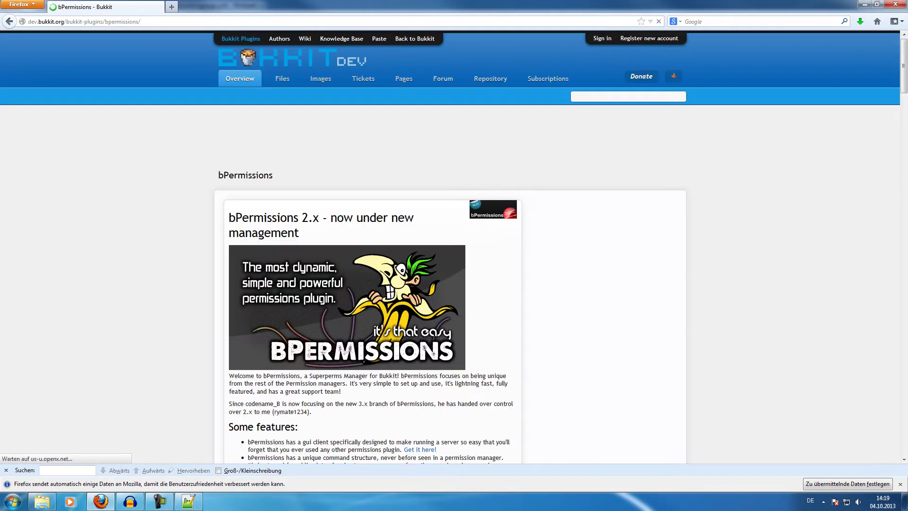
scroll(454, 246, down, 10)
scroll(454, 246, down, 2)
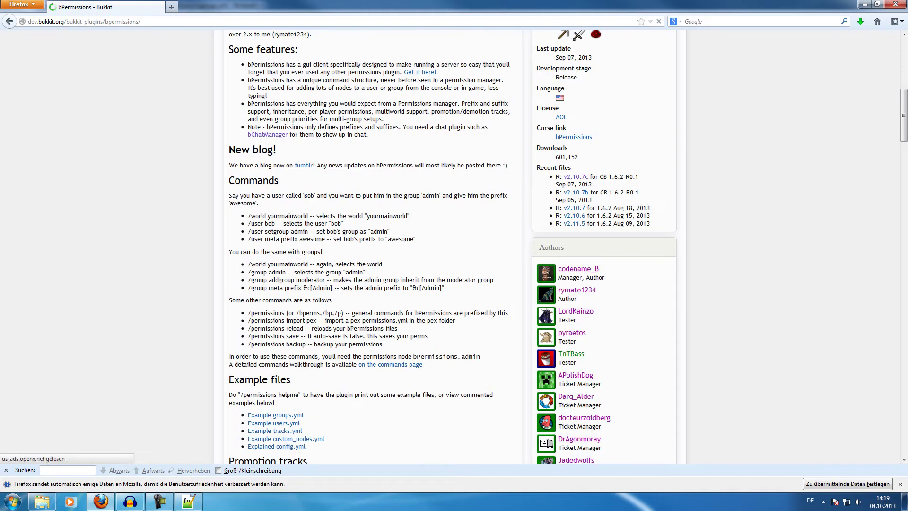
drag(303, 430, 247, 431)
click(276, 415)
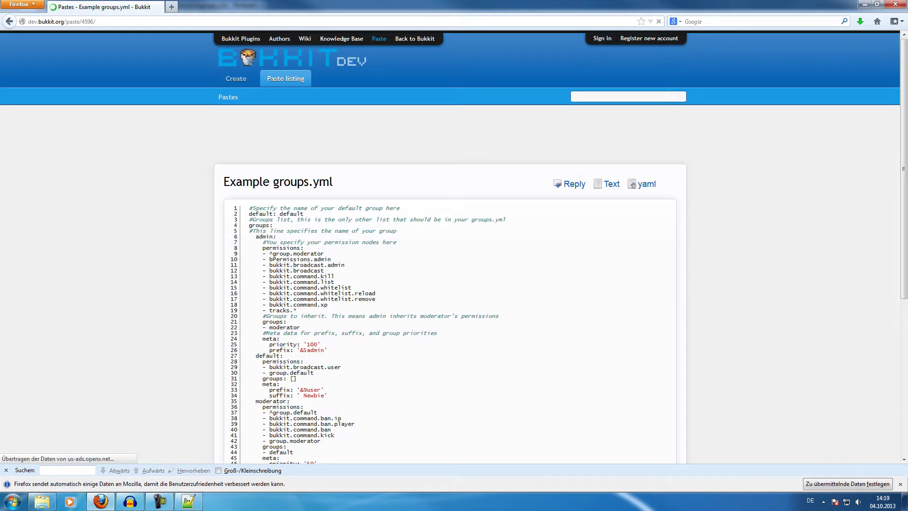
scroll(454, 246, down, 5)
scroll(450, 246, up, 3)
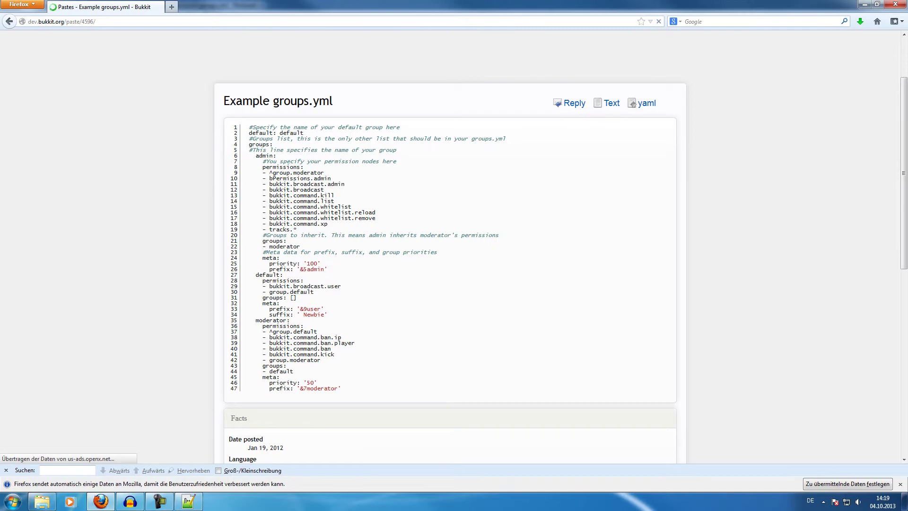
Step: Copy the complete Example groups.yml code and paste it into the empty groups.yml in Notepad++
drag(249, 281, 348, 343)
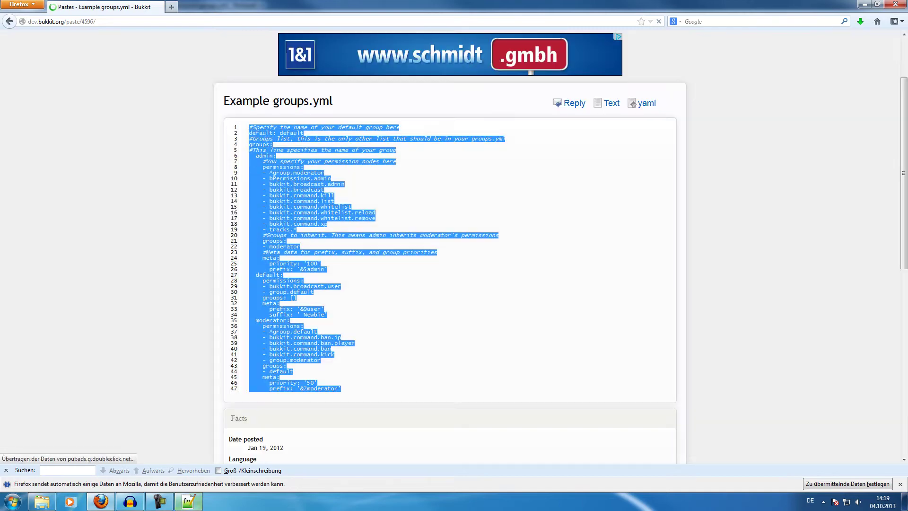
key(alt+Tab)
text(#Specify the name of your default group here default: default #Groups list, this is the only other list that should be in your groups.yml groups: #This line specifies the name of your group   admin:     #You specify your permission nodes here     permissions:     - ^group.moderator     - bPermissions.admin     - bukkit.broadcast.admin     - bukkit.broadcast     - bukkit.command.kill     - bukkit.command.list     - bukkit.command.whitelist     - bukkit.command.whitelist.reload     - bukkit.command.whitelist.remove     - bukkit.command.xp     - tracks.*     #Groups to inherit. This means admin inherits moderator's permissions     groups:     - moderator     #Meta data for prefix, suffix, and group priorities     meta:       priority: '100'       prefix: '&5admin'   default:     permissions:     - bukkit.broadcast.user     - group.default     groups: []     meta:       prefix: '&9user'       suffix: ' Newbie'   moderator:     permissions:     - ^group.default     - bukkit.command.ban.ip     - bukkit.command.ban.player     - bukkit.command.ban     - bukkit.command.kick     - group.moderator     groups:     - default     meta:       priority: '50'       prefix: '&7moderator')
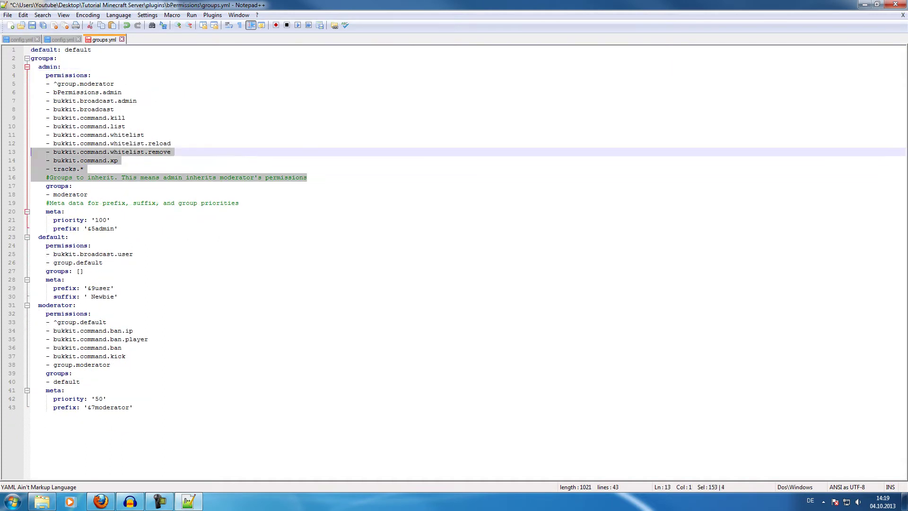
Step: Remove the explanatory comment line about groups to inherit from the admin section of groups.yml
key(shift+Down)
key(shift+Down)
key(shift+Down)
key(Delete)
key(BackSpace)
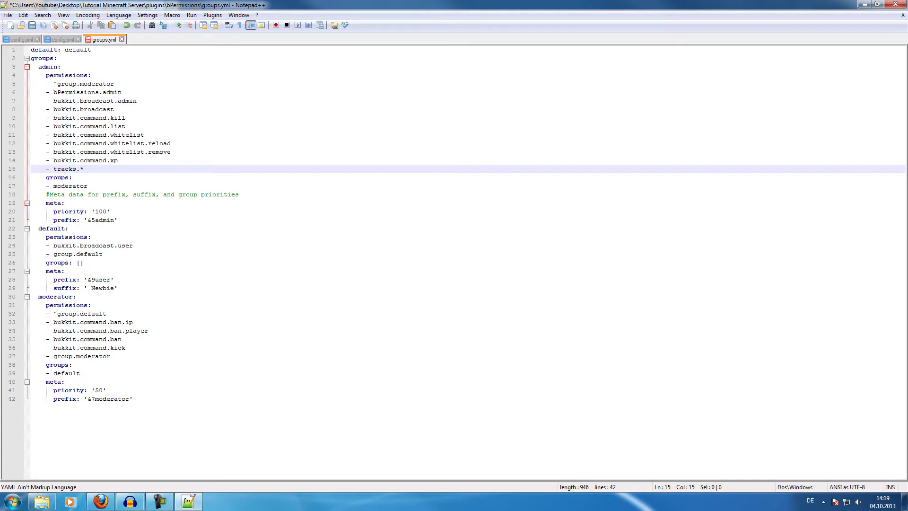
Step: Remove the meta data comment line above the admin group's meta section in groups.yml
key(Down)
key(Down)
key(Down)
key(shift+Up)
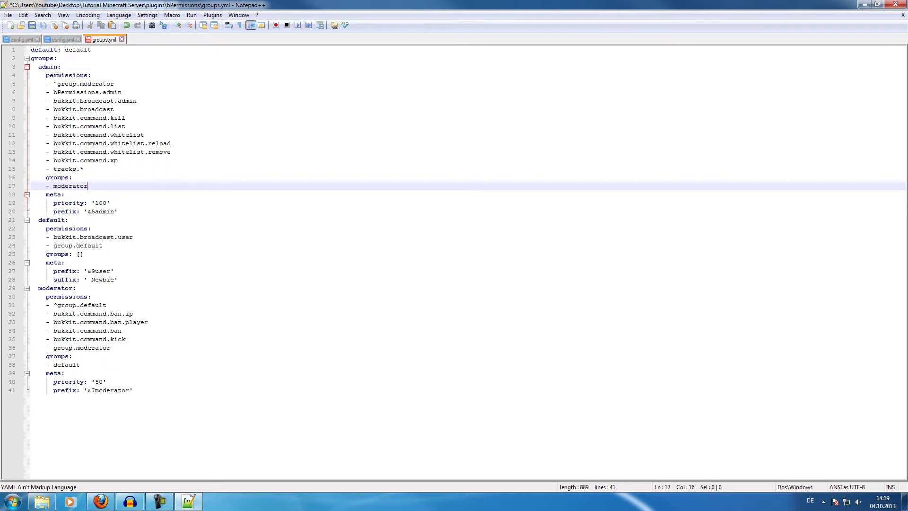
Step: Delete the complete default and moderator group sections so groups.yml ends after the admin prefix line
drag(30, 280, 30, 220)
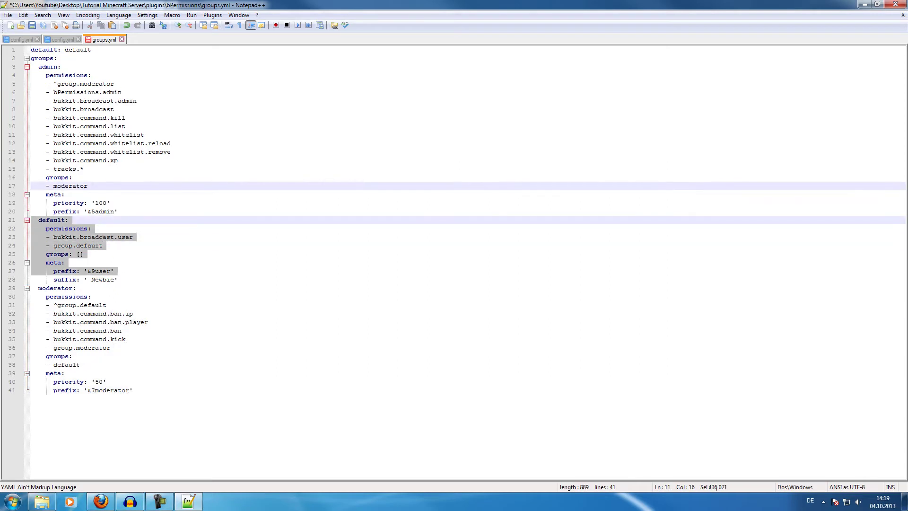
key(Delete)
key(BackSpace)
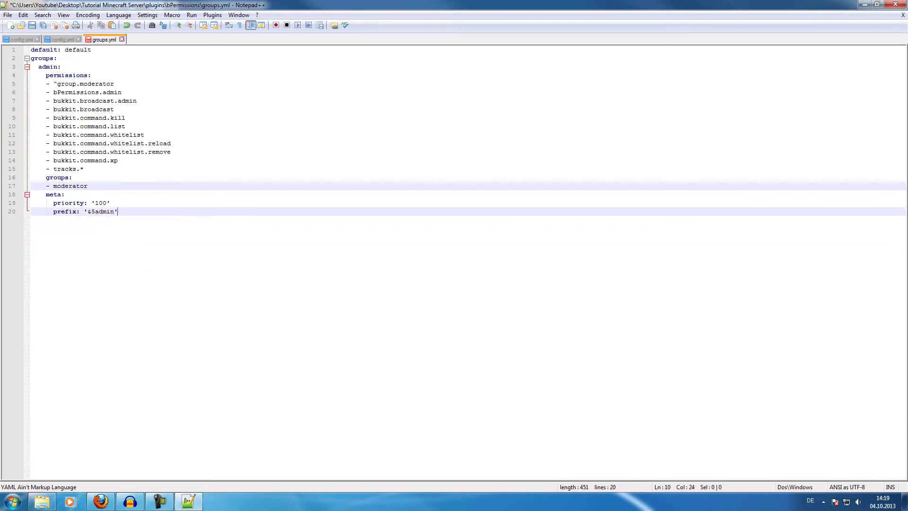
Step: Clear all the admin group's permission entries and its inherited moderator group, leaving one empty list item under each
drag(39, 67, 57, 67)
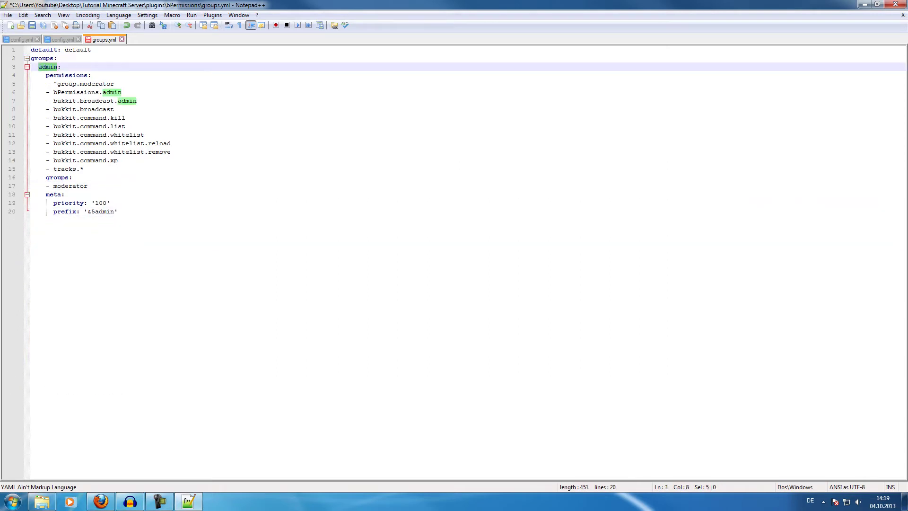
drag(84, 169, 31, 84)
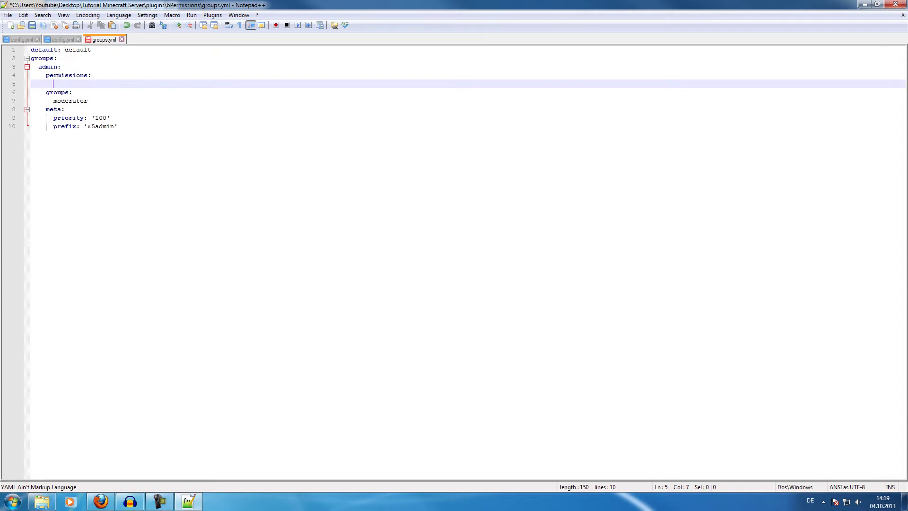
key(ctrl+z)
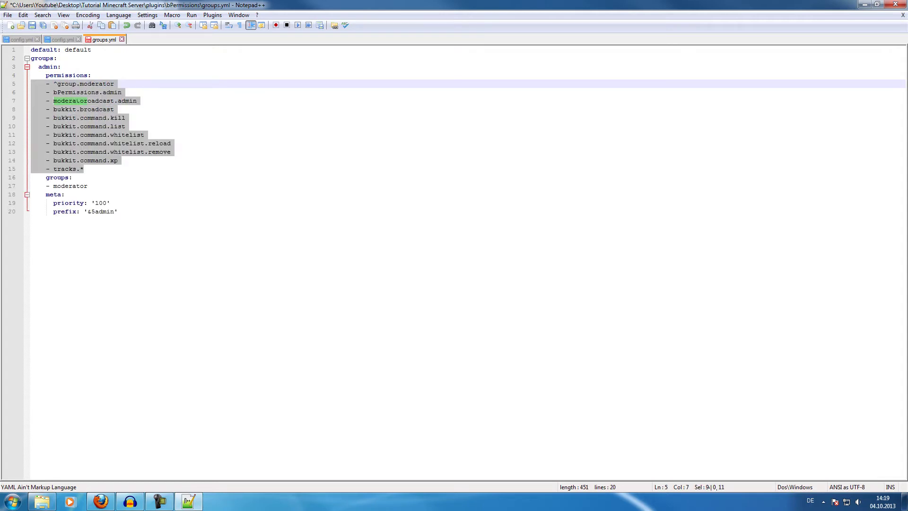
key(BackSpace)
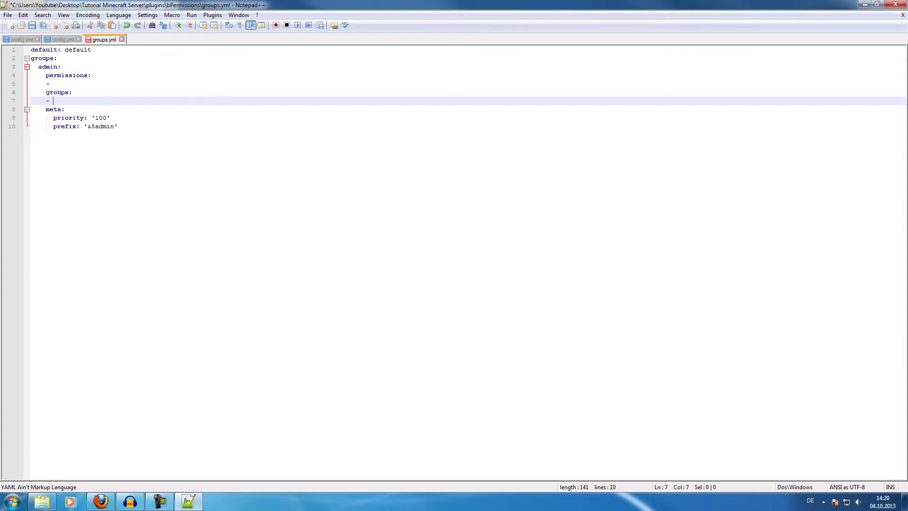
Step: Remove the priority line from the admin group's meta section and add a suffix line with empty quotes below the prefix
drag(84, 118, 53, 118)
drag(110, 118, 30, 118)
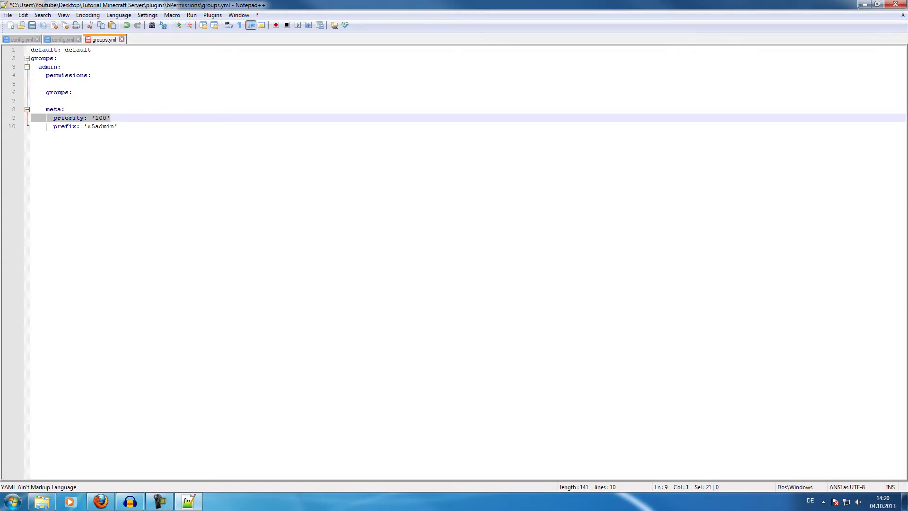
key(BackSpace)
key(BackSpace)
key(Down)
key(End)
key(Return)
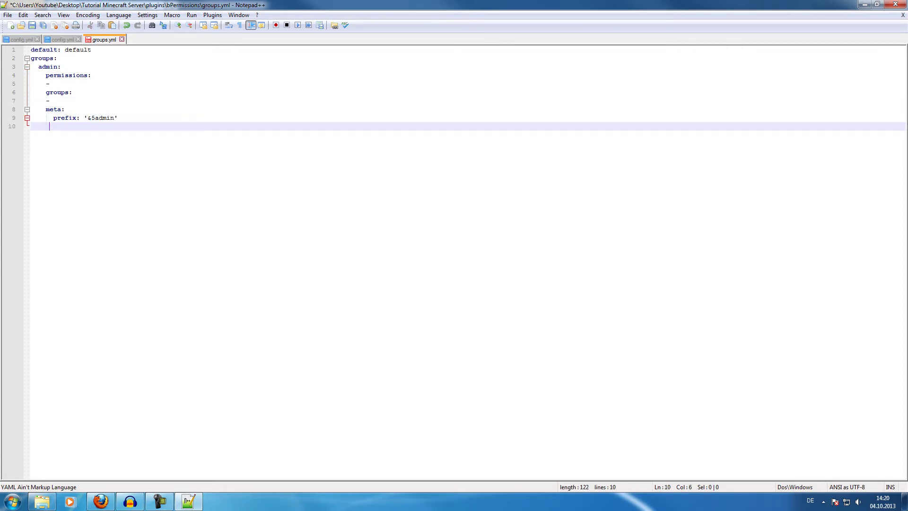
text(suf)
Step: Clear the admin group's prefix value, keeping empty quotes for both the prefix and the suffix
click(91, 118)
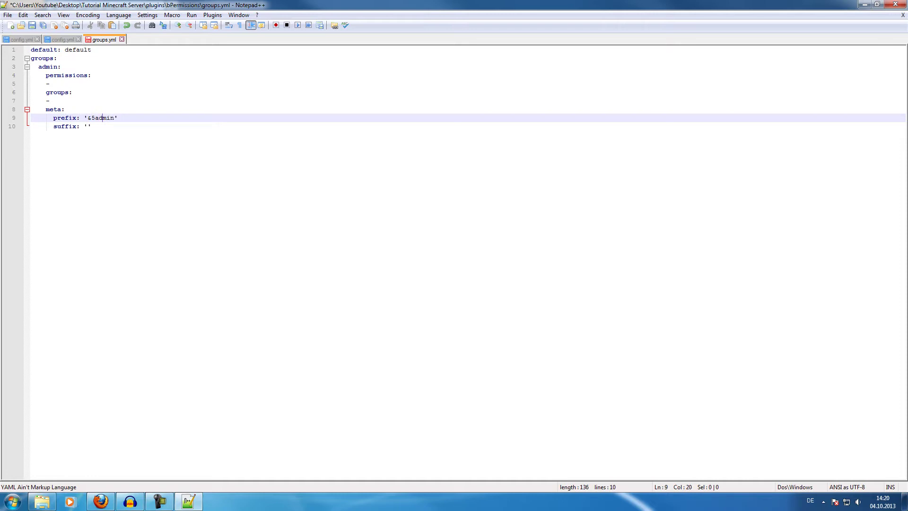
key(Right)
key(Right)
key(Right)
key(Down)
key(BackSpace)
key(BackSpace)
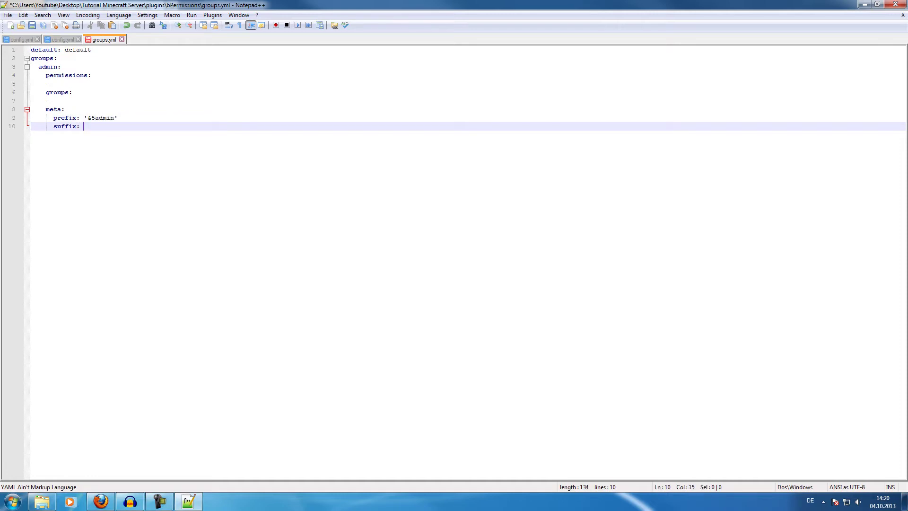
key(ctrl+z)
key(ctrl+z)
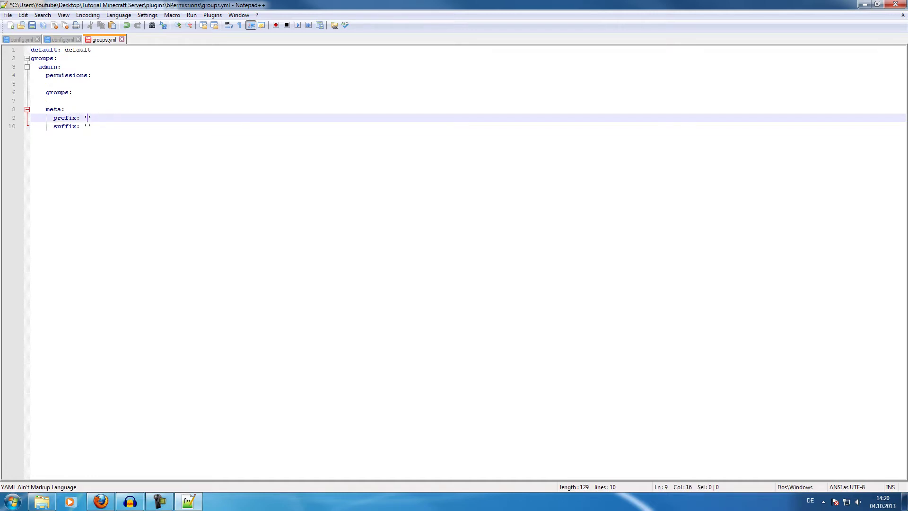
Step: Rename the admin group to gast and set gast as the default group
key(ctrl+z)
key(ctrl+z)
key(ctrl+z)
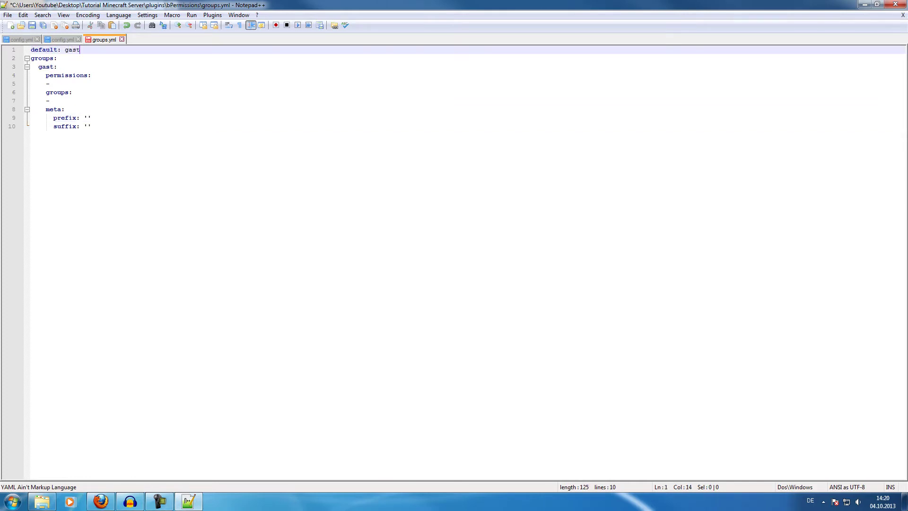
Step: Copy the whole groups block of gast and paste it three times below the original
key(ctrl+z)
key(ctrl+z)
key(ctrl+z)
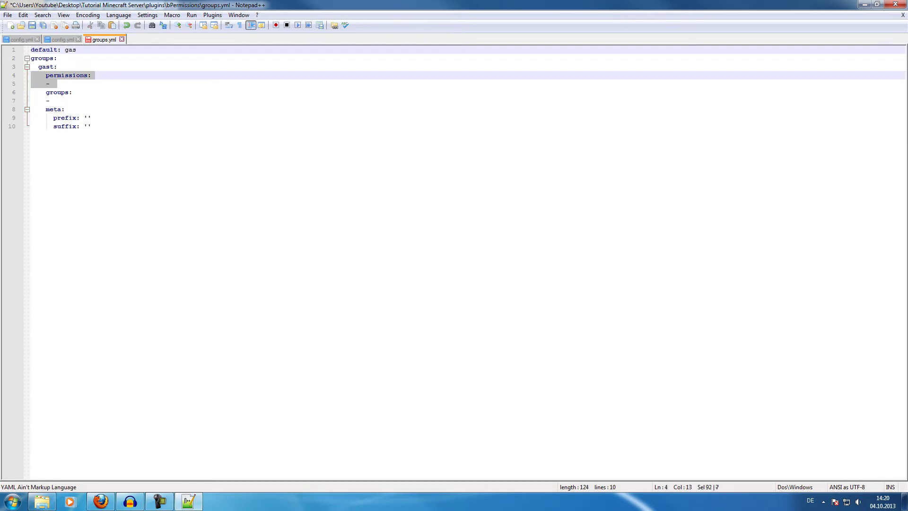
key(ctrl+y)
key(ctrl+y)
key(ctrl+y)
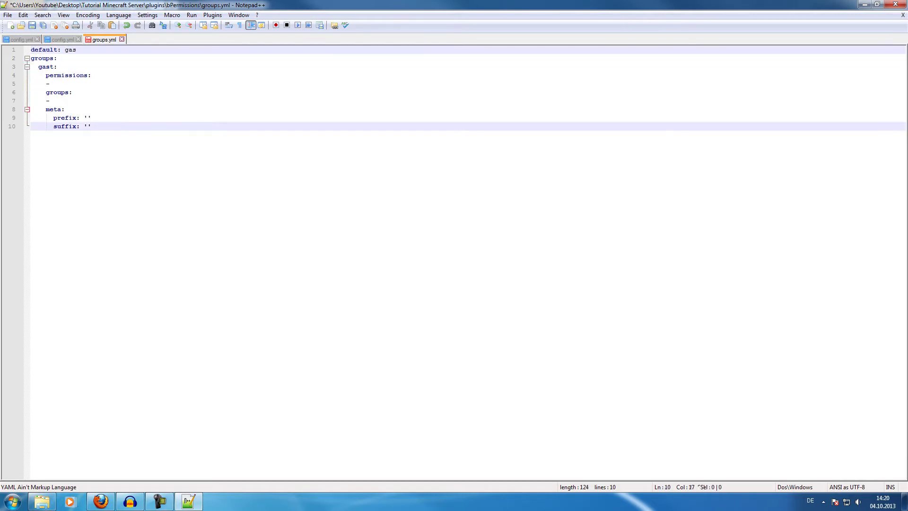
key(ctrl+y)
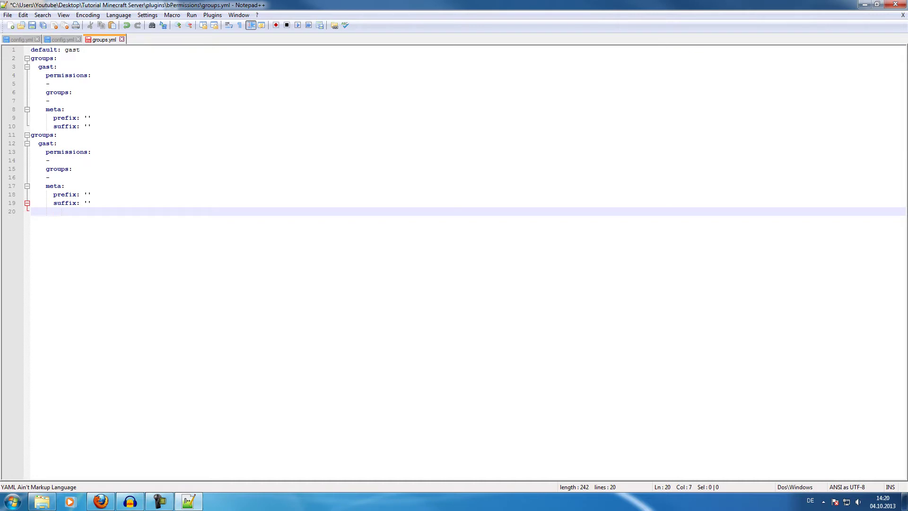
key(BackSpace)
text(groups:   gast:     permissions:     -      groups:     -      meta:       prefix: ''       suffix: '')
key(Return)
key(BackSpace)
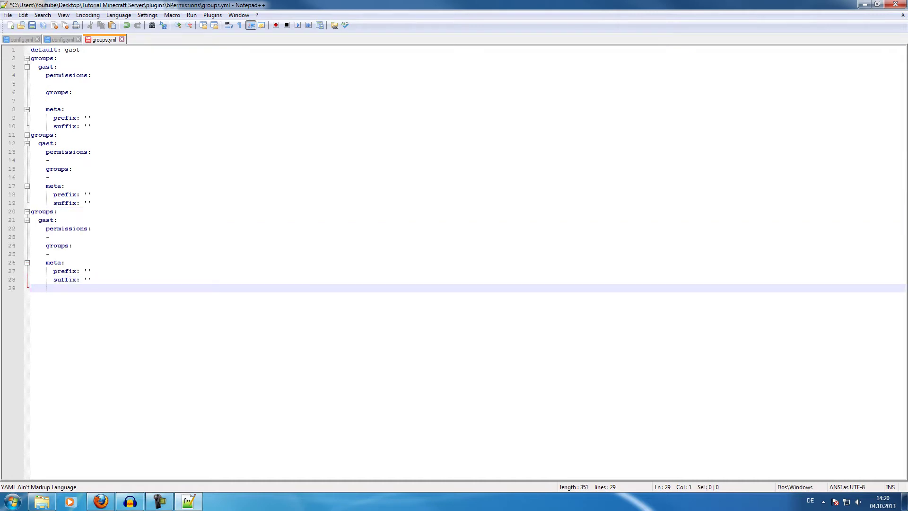
text(groups:   gast:     permissions:     -      groups:     -      meta:       prefix: ''       suffix: '')
click(53, 84)
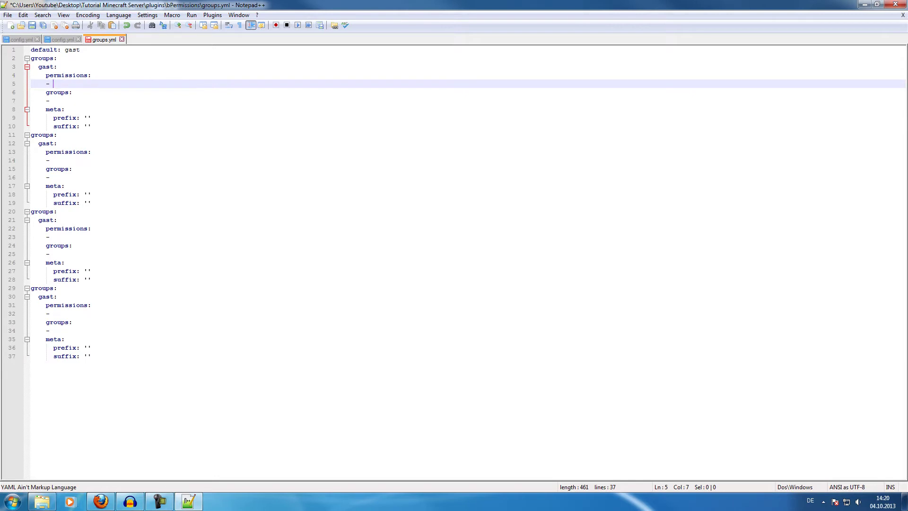
click(53, 100)
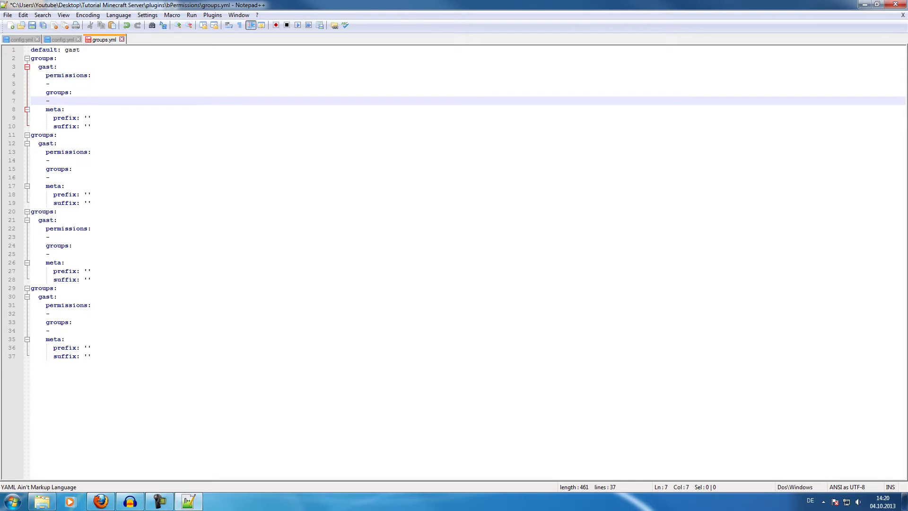
click(53, 83)
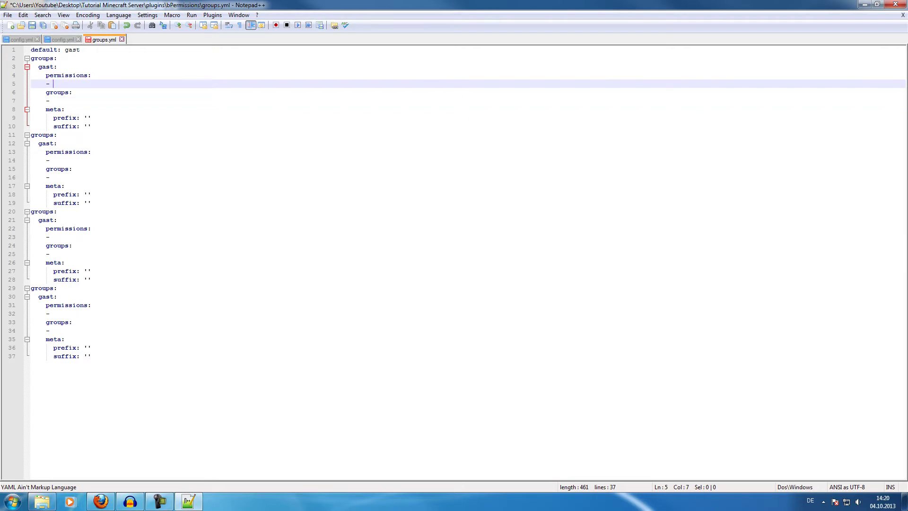
click(54, 101)
Step: Switch to Windows Explorer and view the installed plugins in the server's plugins folder
mouse_move(100, 501)
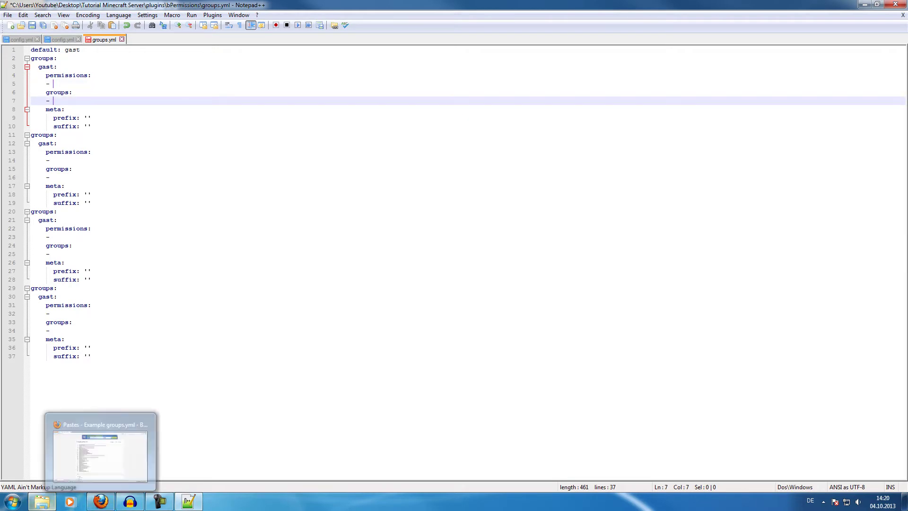
click(41, 501)
click(221, 86)
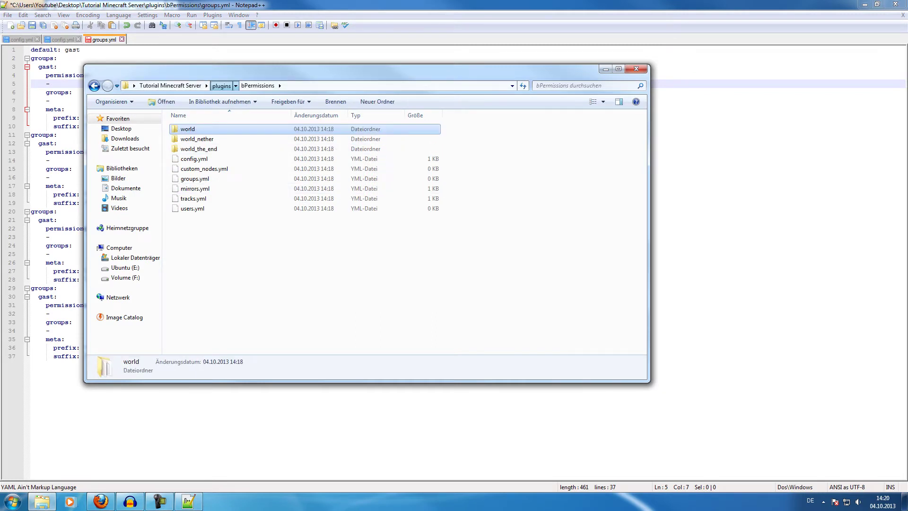
key(BackSpace)
Step: Switch to Firefox, open plugins.bukkit.org in a new tab and search the plugins for essentials
mouse_move(101, 503)
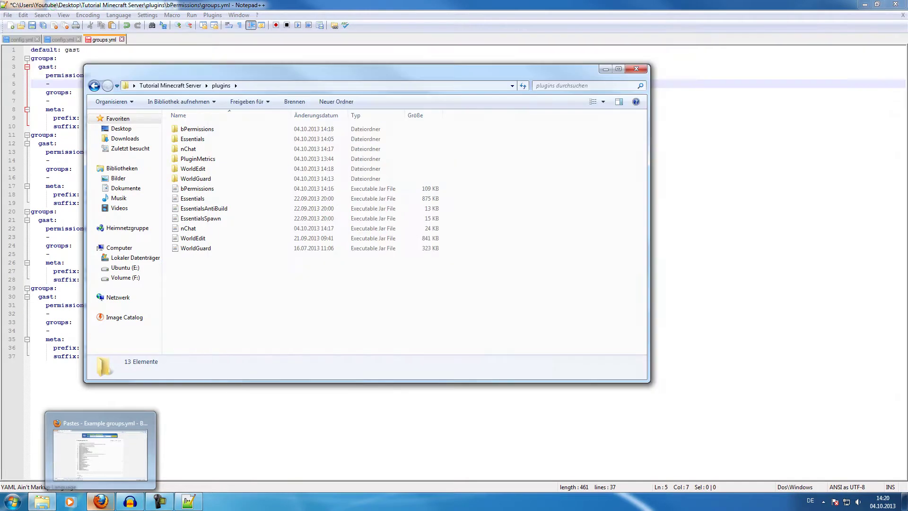
click(100, 502)
text(plugins.bukkit.org/)
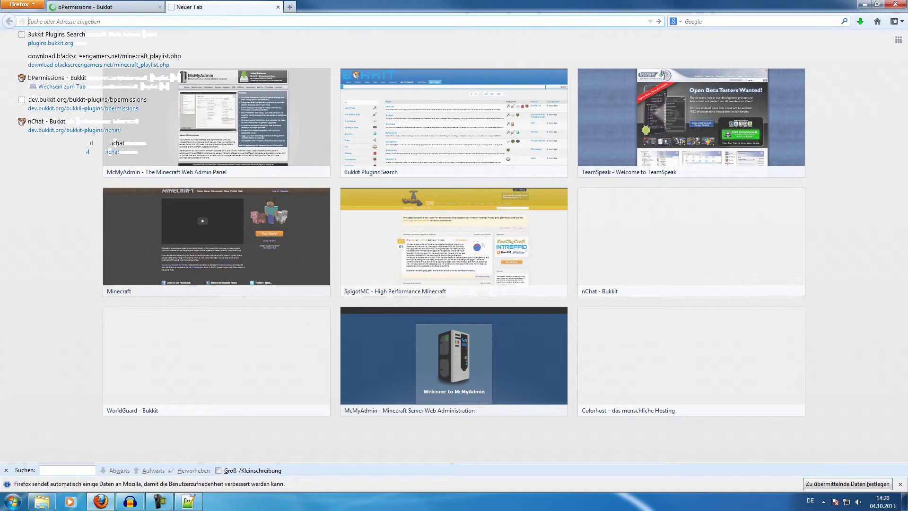
key(Return)
text(essentials)
key(Return)
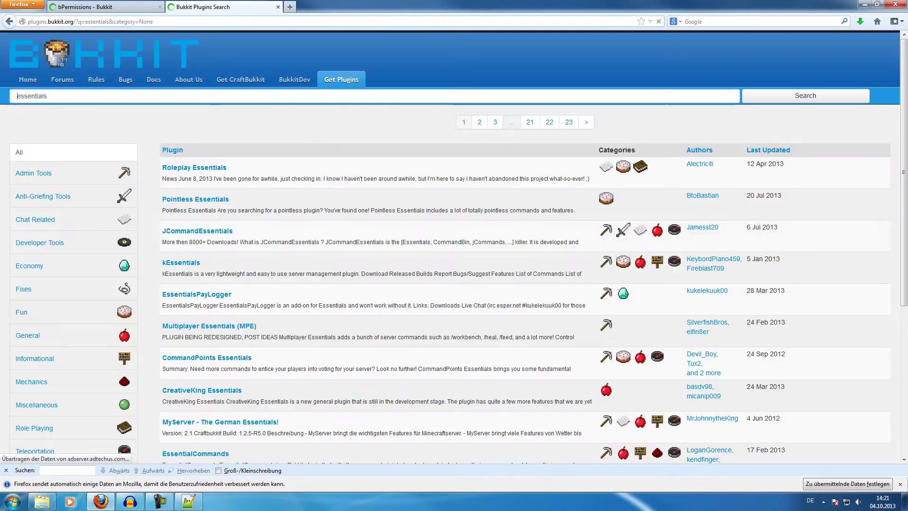
Step: Open the Essentials project page from the search results and go to its Command Permissions list on the wiki
scroll(124, 311, down, 10)
click(178, 406)
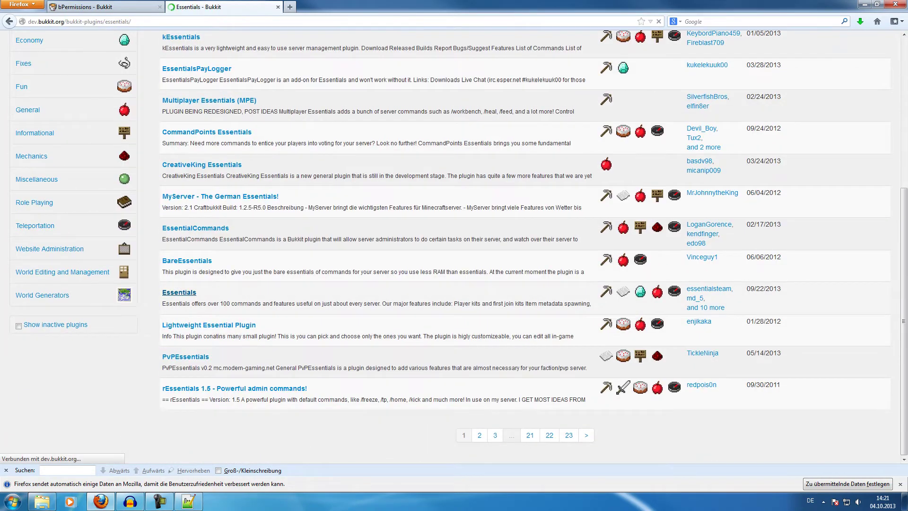
scroll(272, 297, down, 10)
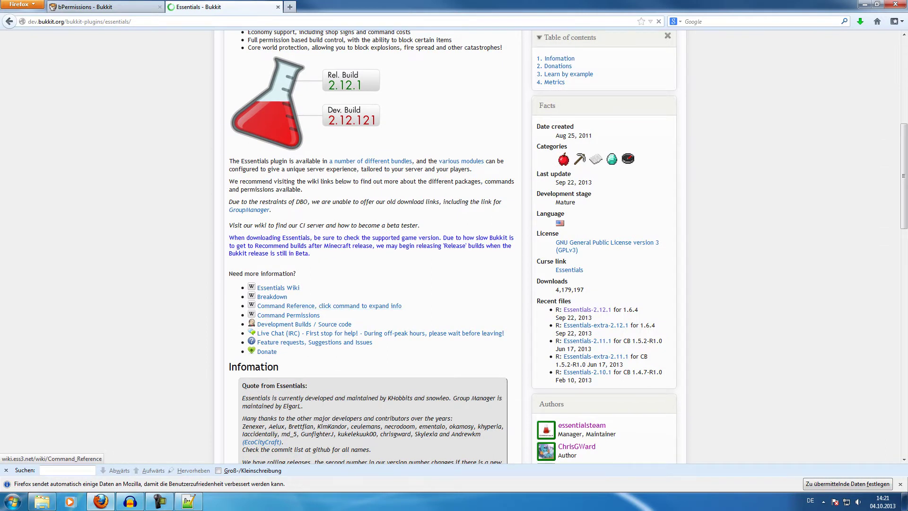
click(289, 315)
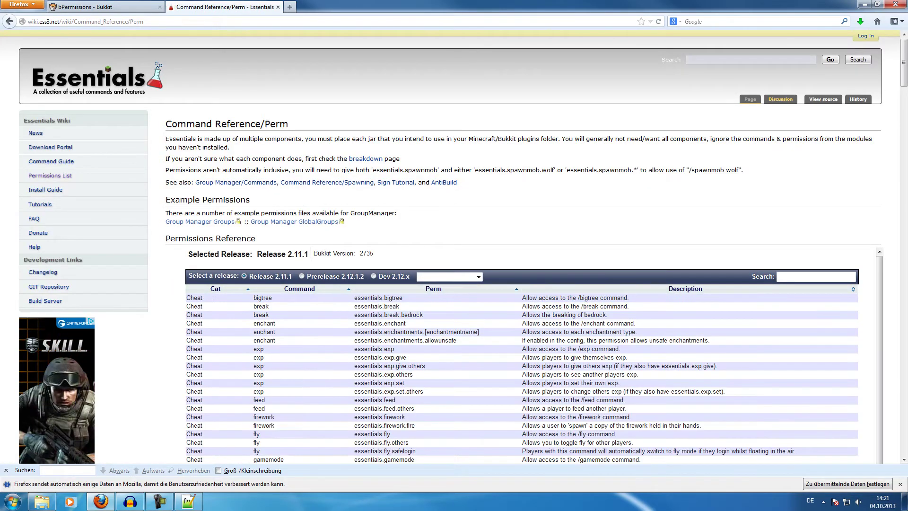
click(50, 175)
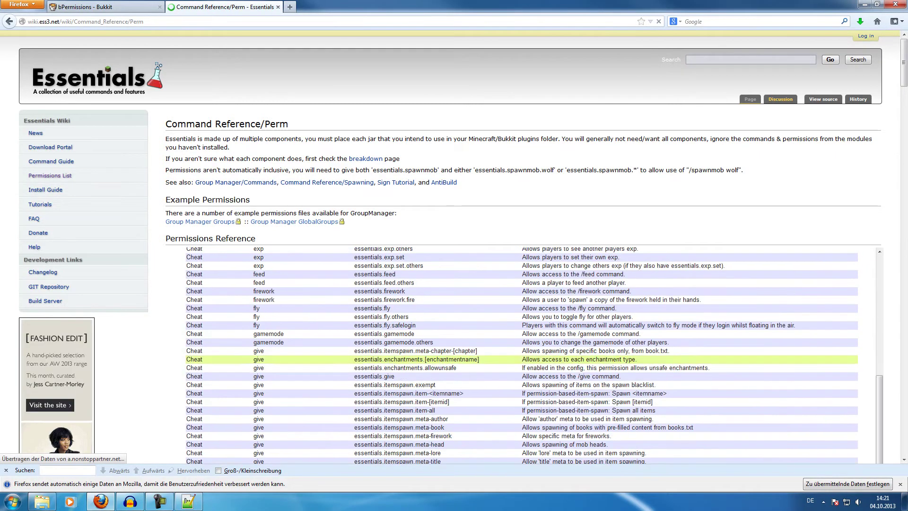
Step: Filter the Essentials permissions reference by spawn and look through the matching permission nodes
scroll(522, 365, up, 3)
scroll(450, 246, down, 3)
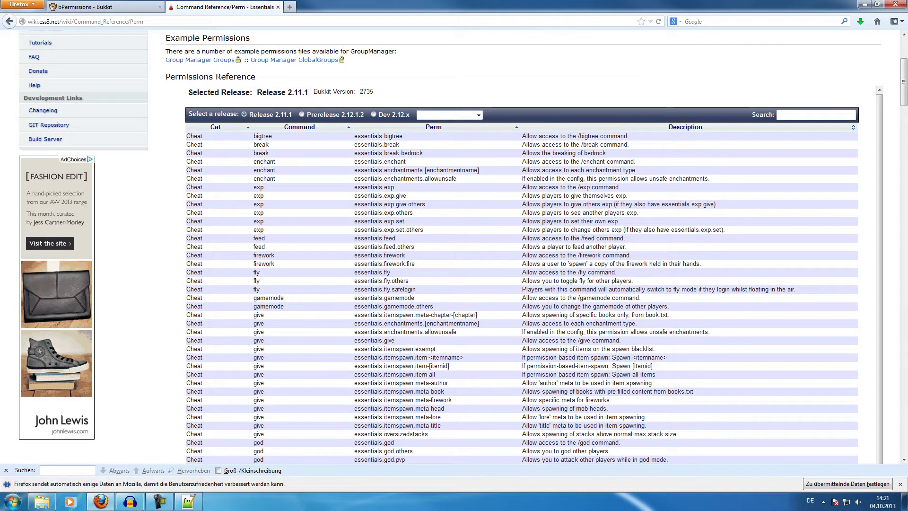
scroll(520, 243, down, 10)
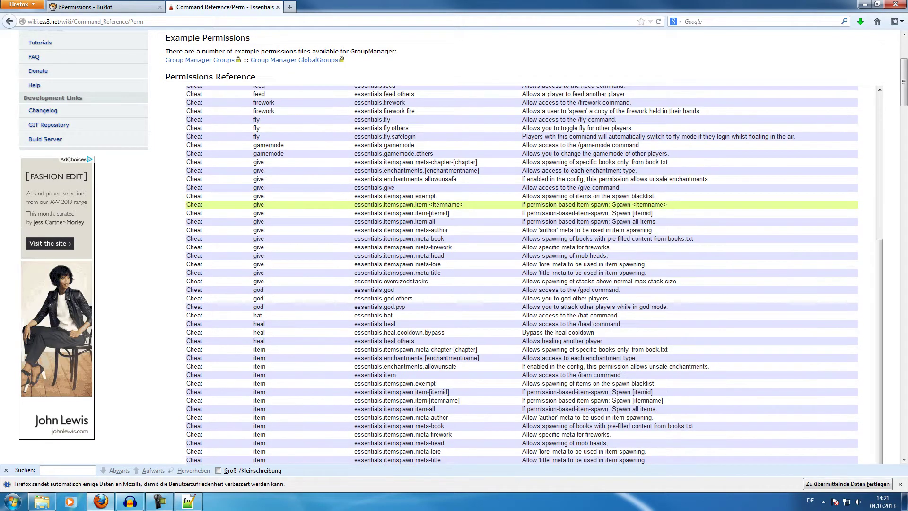
scroll(521, 244, up, 10)
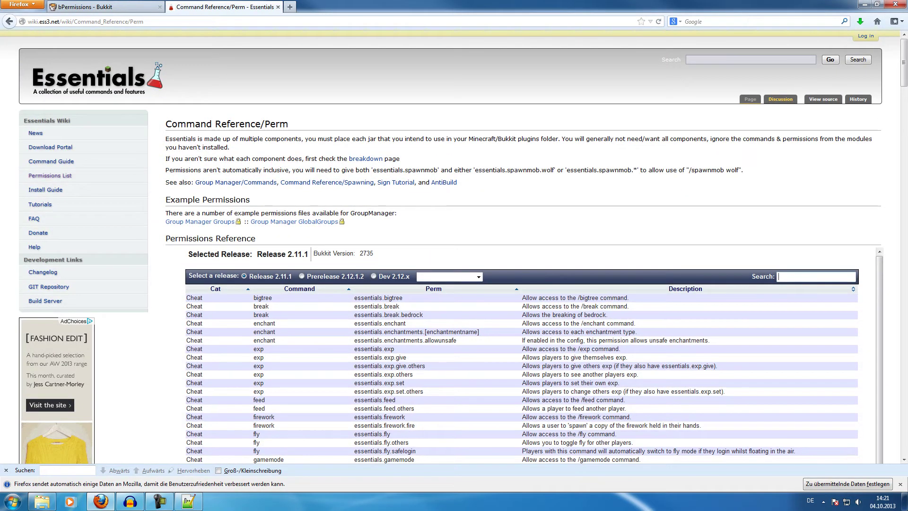
right_click(782, 263)
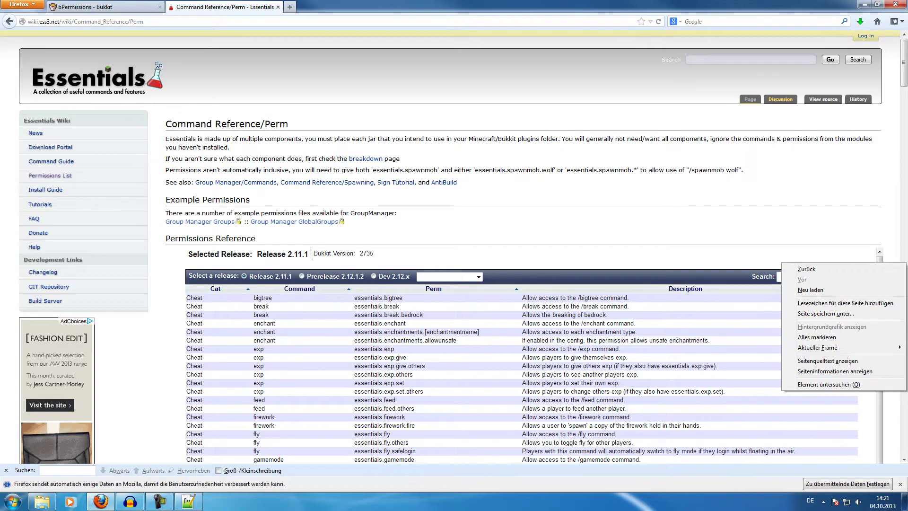
key(Escape)
click(778, 276)
text(spawn)
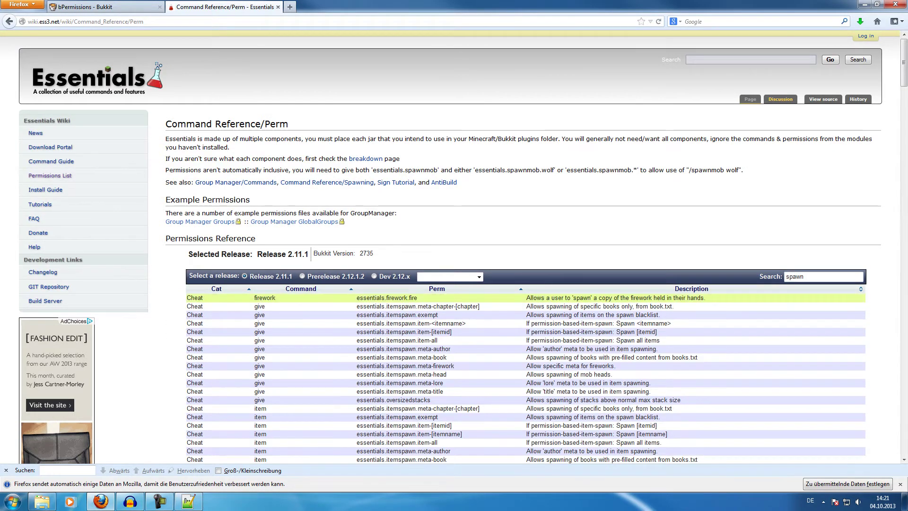
scroll(525, 246, down, 5)
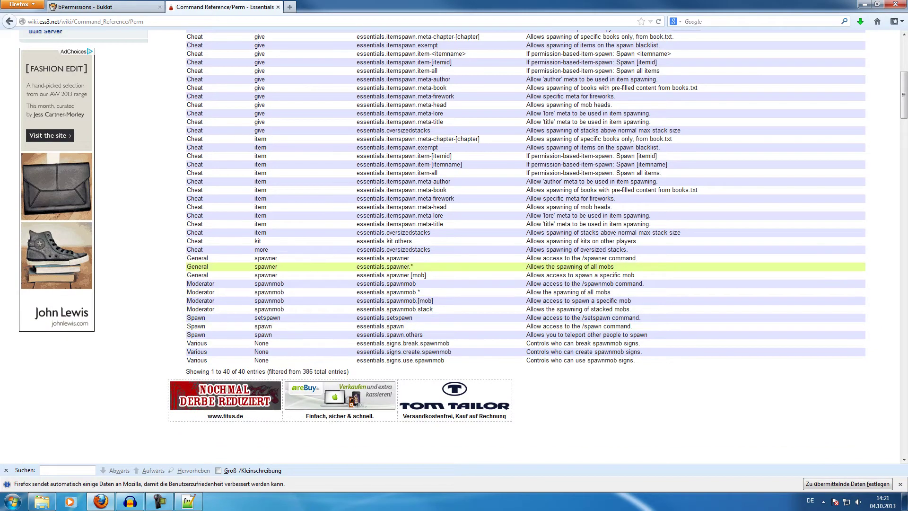
Step: Copy the essentials.spawn node from the permissions reference into the gast group's permissions list in groups.yml
scroll(525, 266, up, 4)
scroll(525, 267, down, 4)
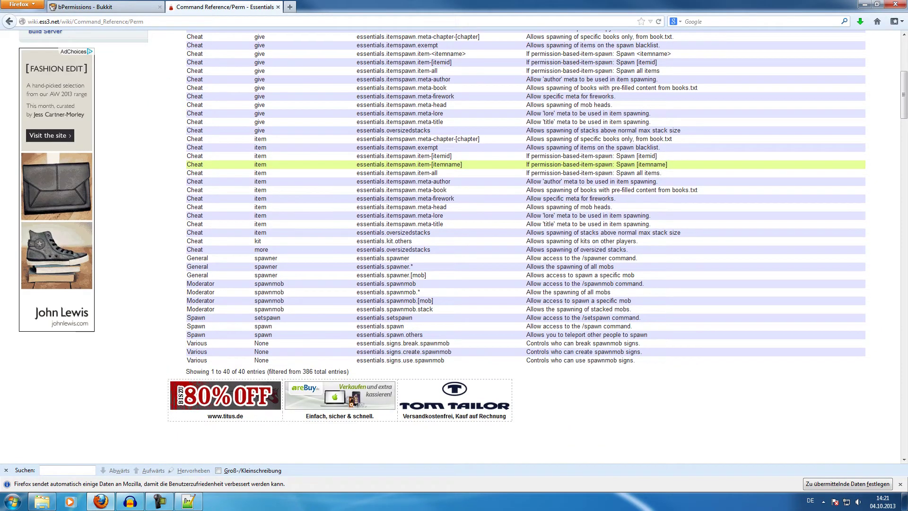
drag(405, 325, 356, 326)
key(alt+Tab)
key(alt+Tab)
key(ctrl+c)
key(alt+Tab)
key(ctrl+v)
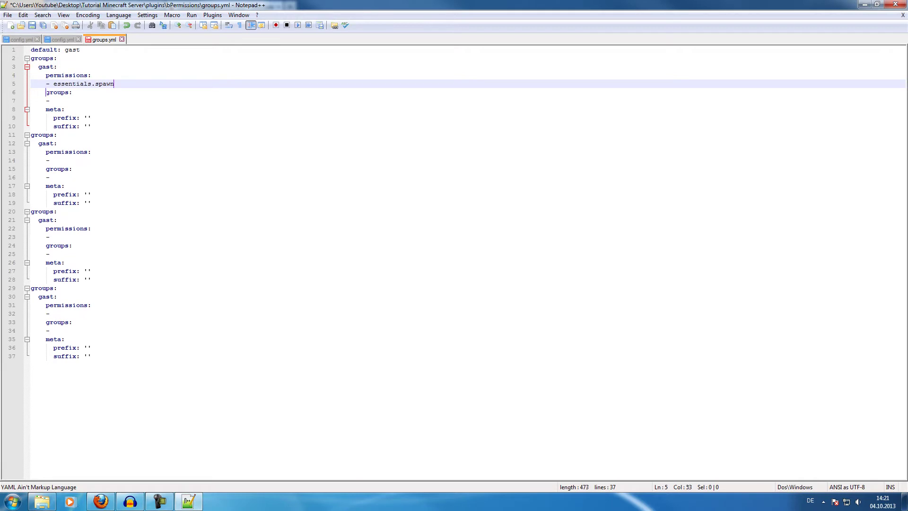
Step: Add seven empty permission entries below essentials.spawn in the gast group
key(Return)
text(-)
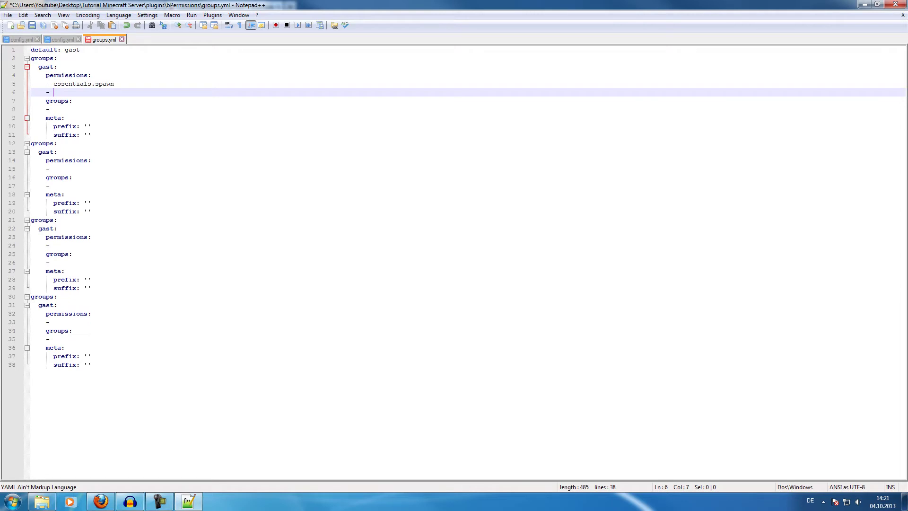
drag(53, 101, 31, 92)
key(ctrl+c)
key(ctrl+v)
key(ctrl+v)
key(ctrl+v)
key(ctrl+v)
key(ctrl+v)
key(ctrl+v)
key(ctrl+v)
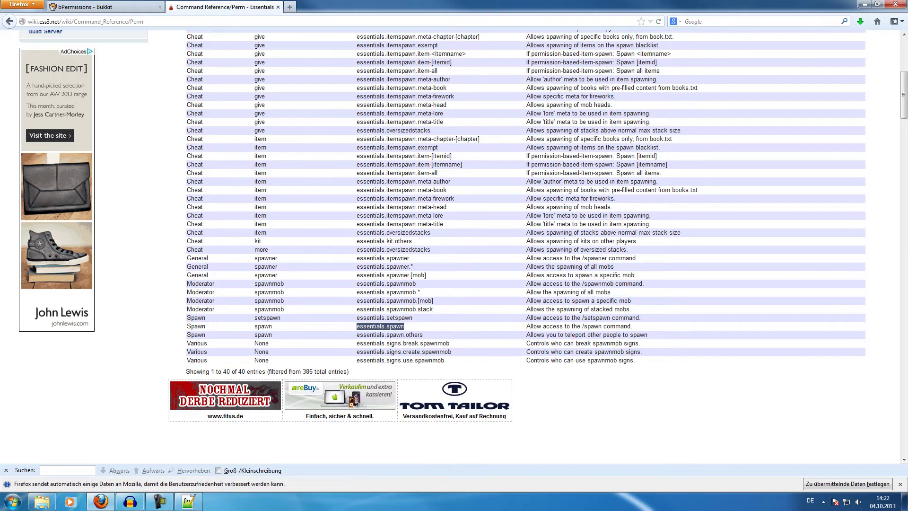
Step: Filter the Essentials permissions reference by warp and add essentials.warps.* and essentials.warp to gast's permissions
scroll(597, 343, up, 3)
scroll(526, 259, up, 3)
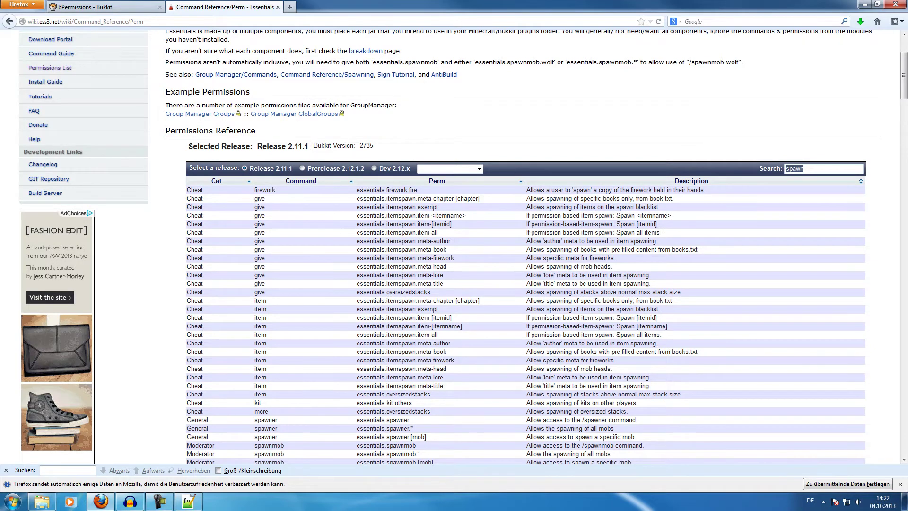
text(warp)
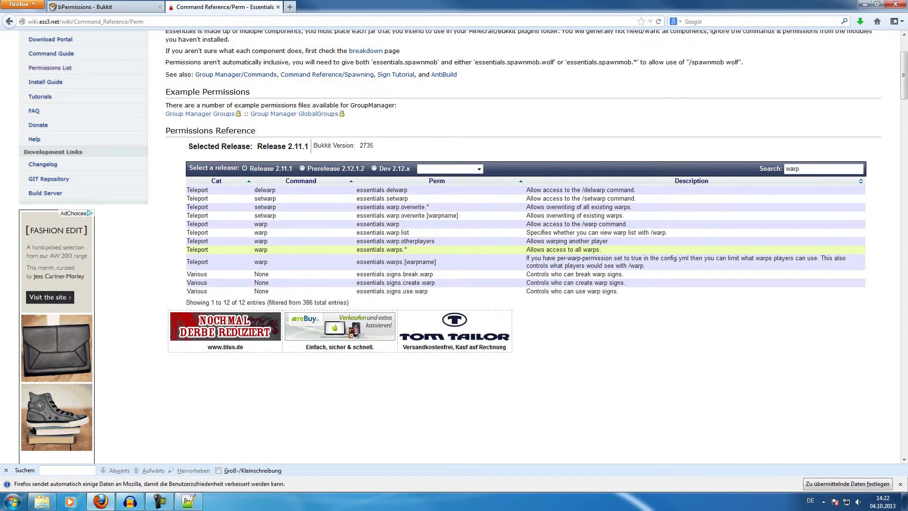
drag(408, 249, 357, 250)
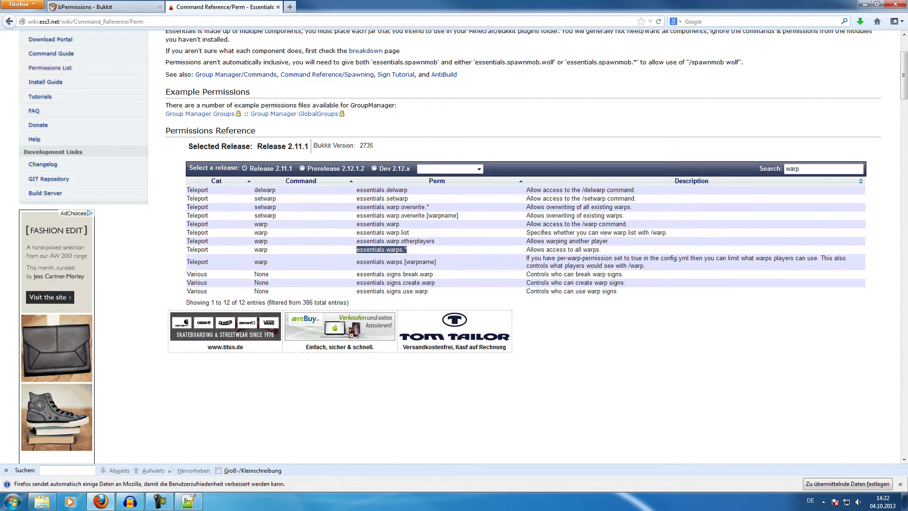
click(188, 501)
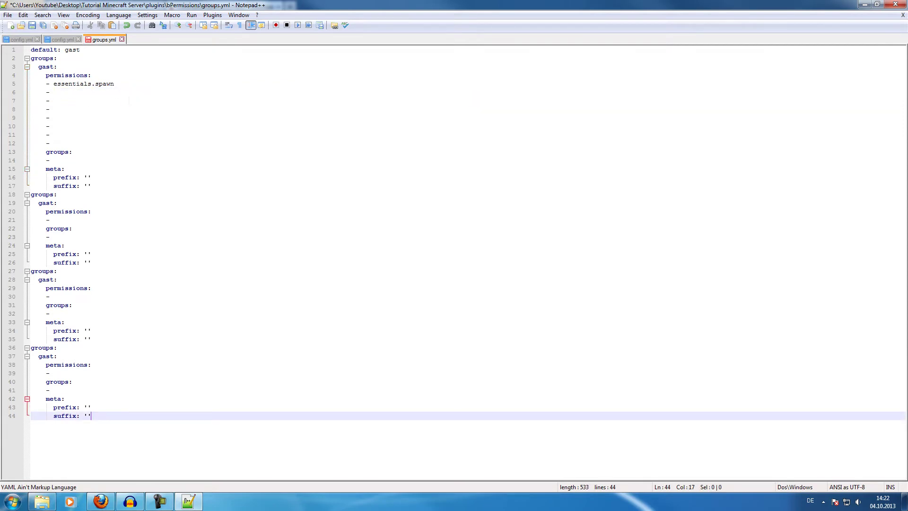
key(BackSpace)
key(BackSpace)
click(61, 101)
click(118, 101)
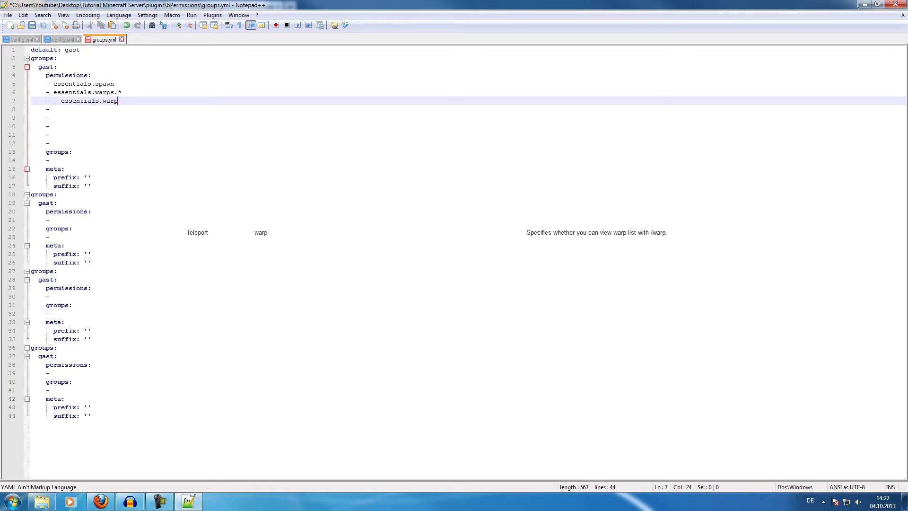
Step: Copy essentials.warp.list from the Firefox permissions reference into the next empty permission entry of gast
click(101, 502)
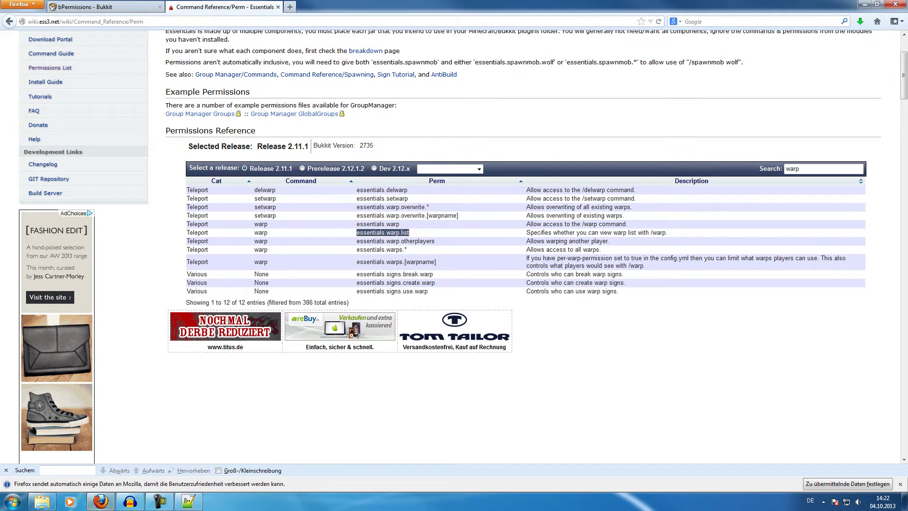
key(alt+Tab)
click(54, 117)
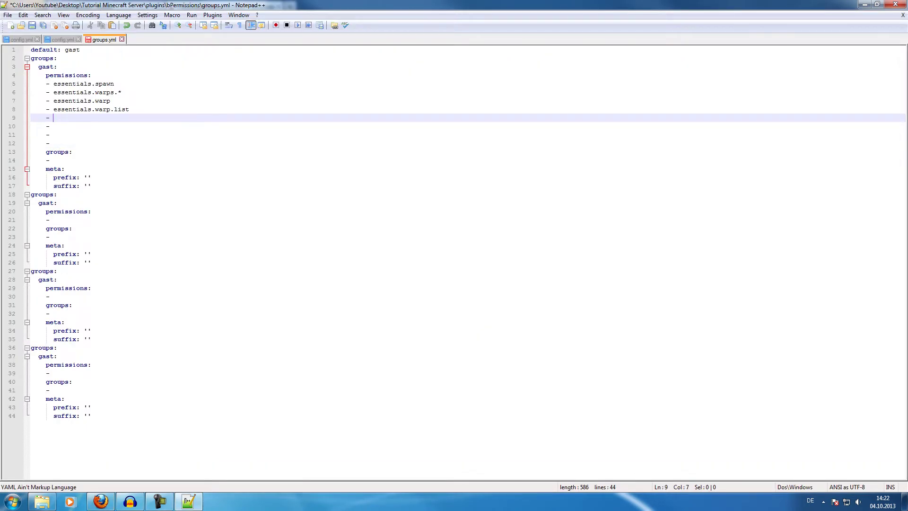
Step: Look up msg in the permissions reference, add essentials.msg to gast's permissions and remove the leftover empty entries
text(essentia)
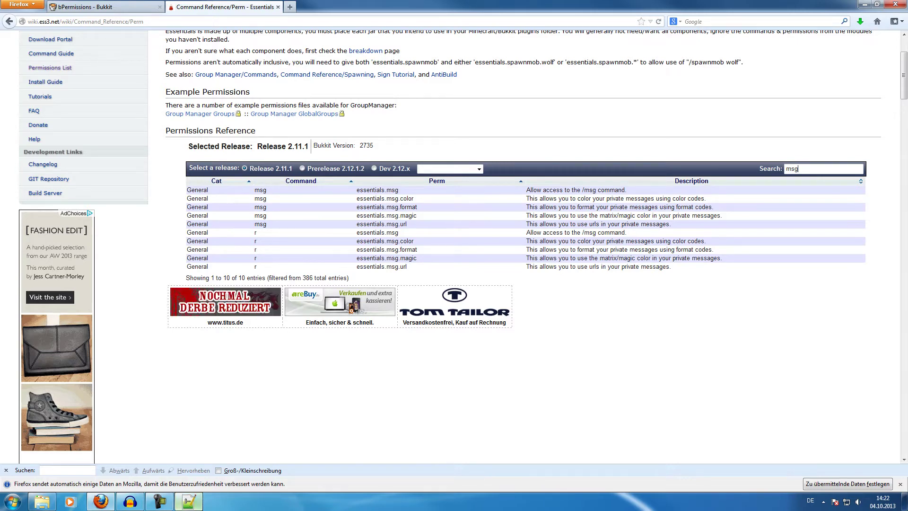
click(184, 503)
key(alt+Tab)
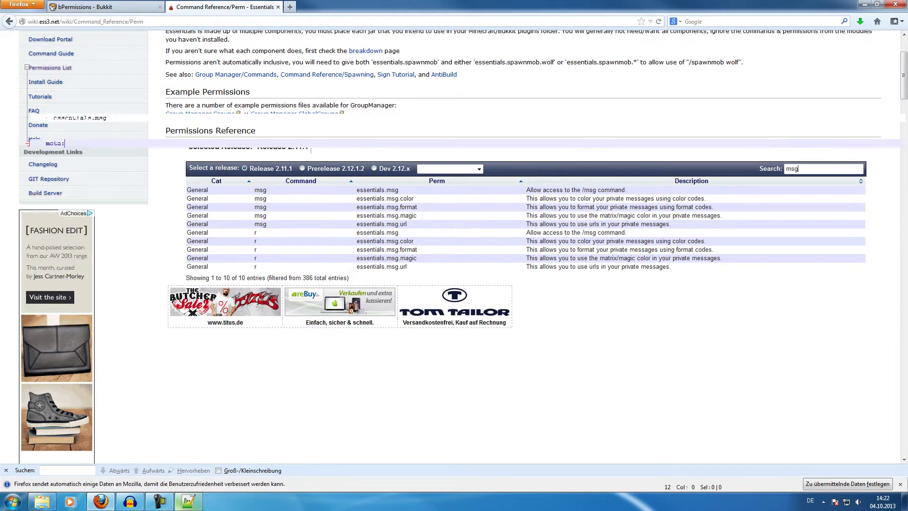
key(alt+Tab)
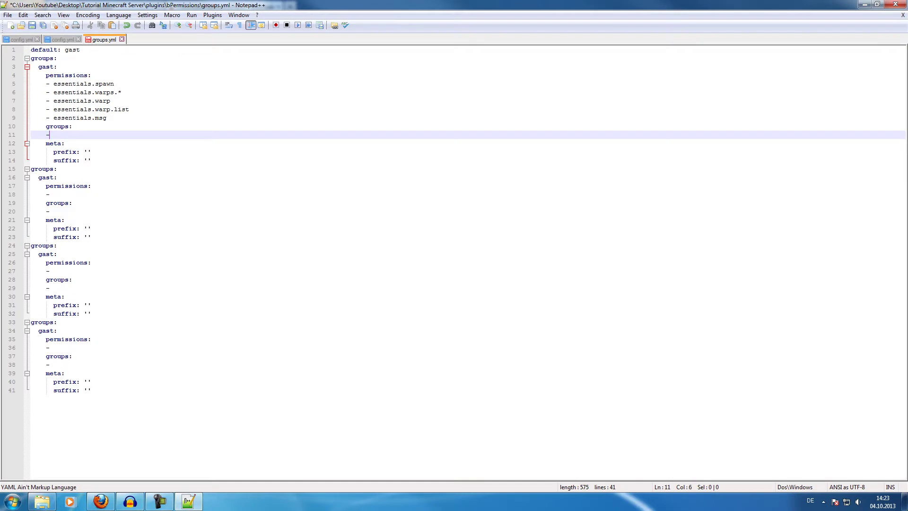
key(Down)
key(Down)
key(Down)
key(Down)
key(Down)
click(49, 135)
key(BackSpace)
Step: Delete the repeated groups: header lines above the three copied group blocks
click(46, 178)
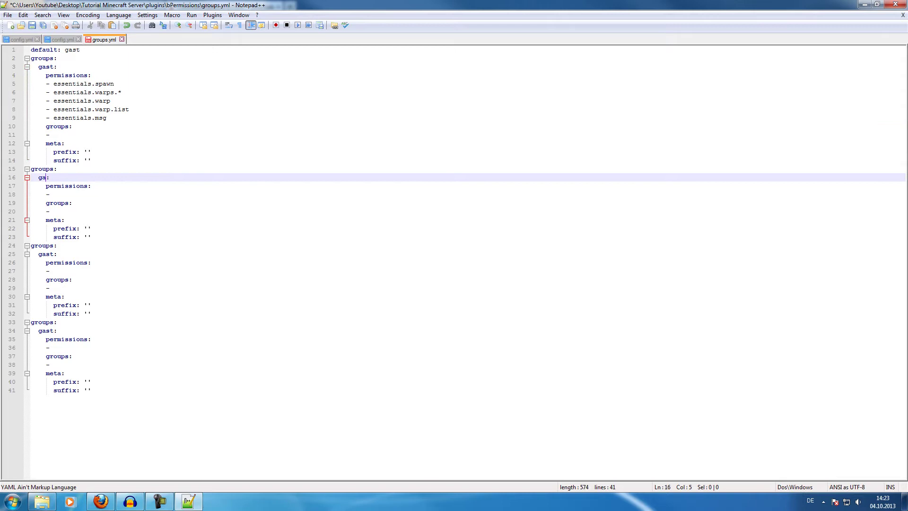
drag(57, 169, 31, 169)
key(BackSpace)
key(BackSpace)
drag(57, 237, 30, 237)
key(Delete)
key(BackSpace)
drag(57, 306, 31, 305)
key(Delete)
key(BackSpace)
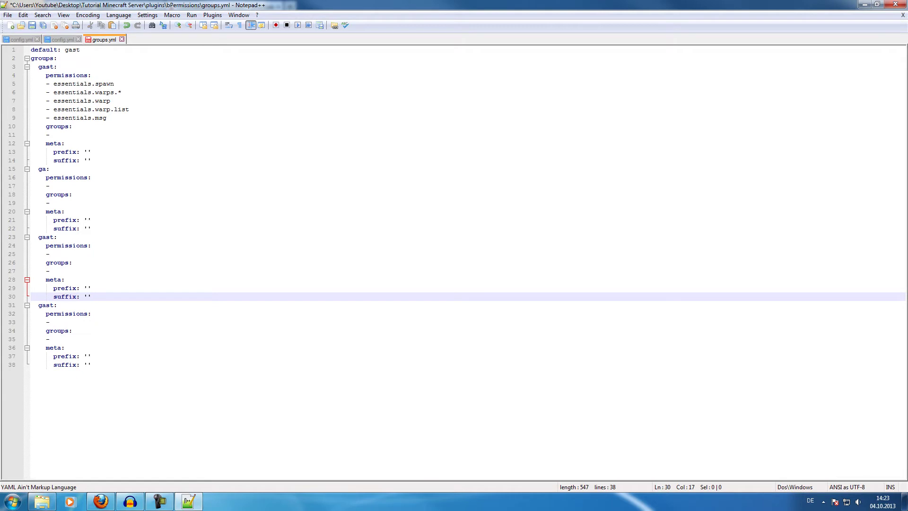
Step: Rename the second group block to user and make it inherit from gast under its groups entry
click(45, 168)
key(BackSpace)
key(BackSpace)
text(user)
click(53, 203)
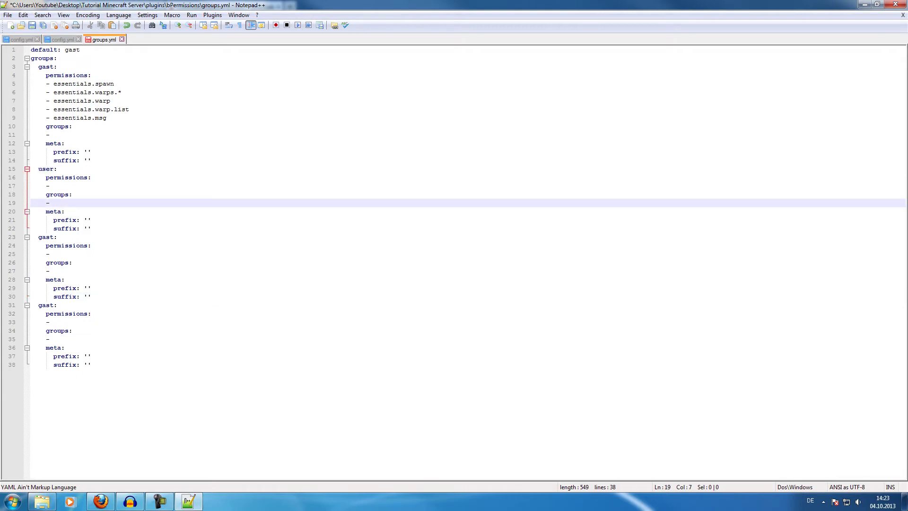
text(gast)
click(53, 186)
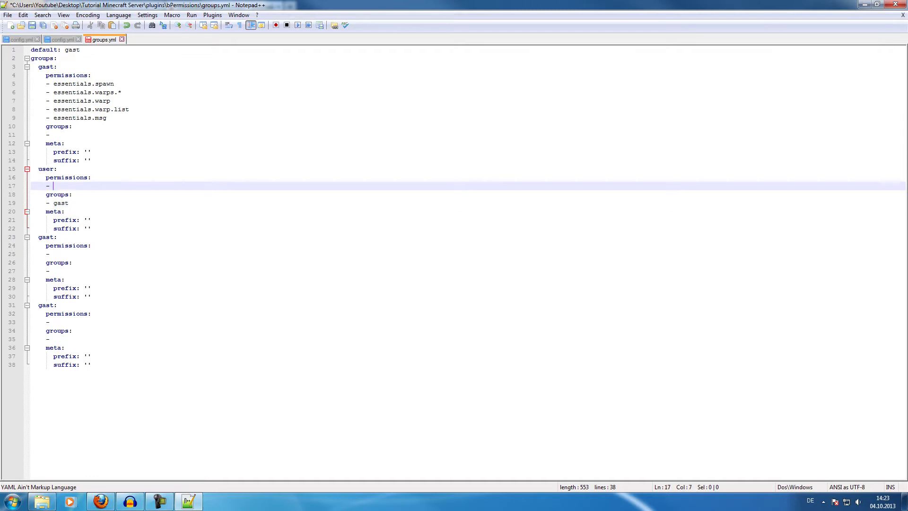
Step: Replace gast's empty groups entry with an empty list written as []
drag(54, 135, 73, 126)
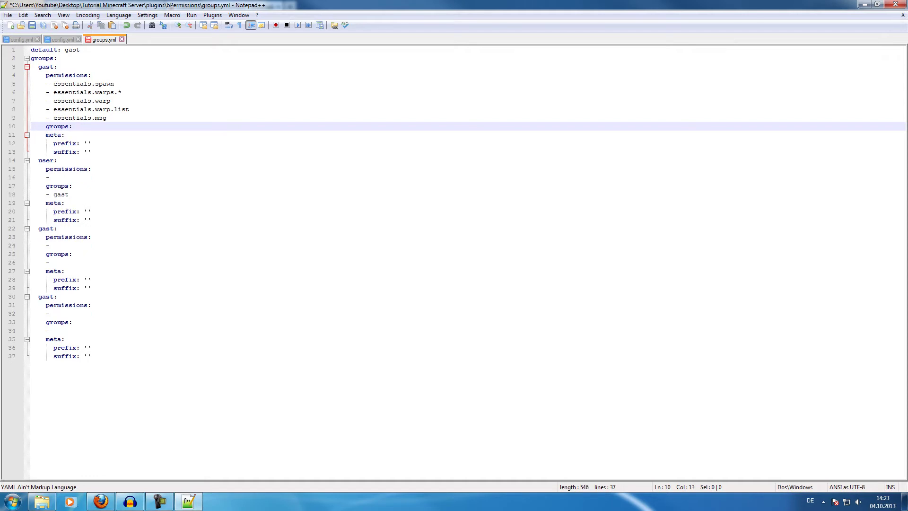
text([])
click(64, 135)
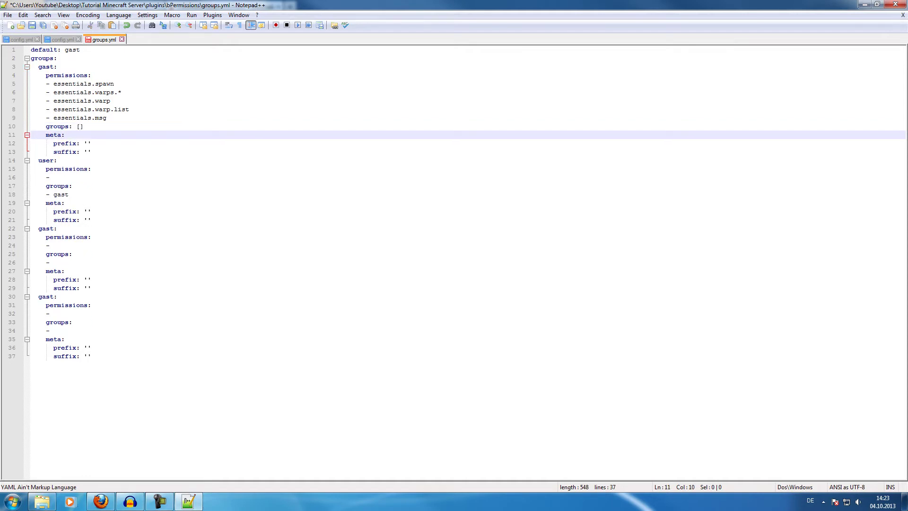
Step: Enter & inside gast's prefix quotes and write the chat format (prefix) (name): (suffix) (message) after them
click(88, 143)
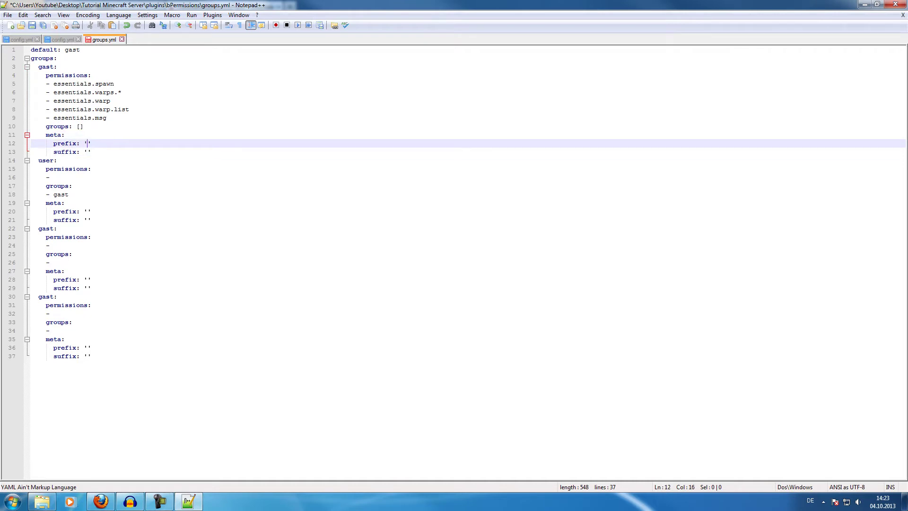
text(&)
text( (prefixy)
text() (name)
text() suf)
text(fix)
key(BackSpace)
key(BackSpace)
key(BackSpace)
key(BackSpace)
key(BackSpace)
key(BackSpace)
text(: (suffix) (message)
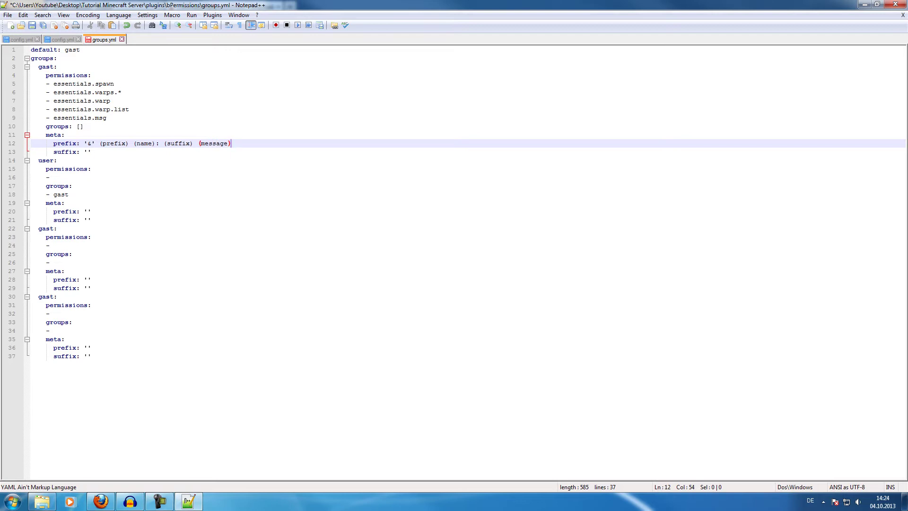
Step: Move the chat format text to a # comment line below gast's suffix, leaving only & in the prefix
drag(231, 143, 95, 143)
key(ctrl+c)
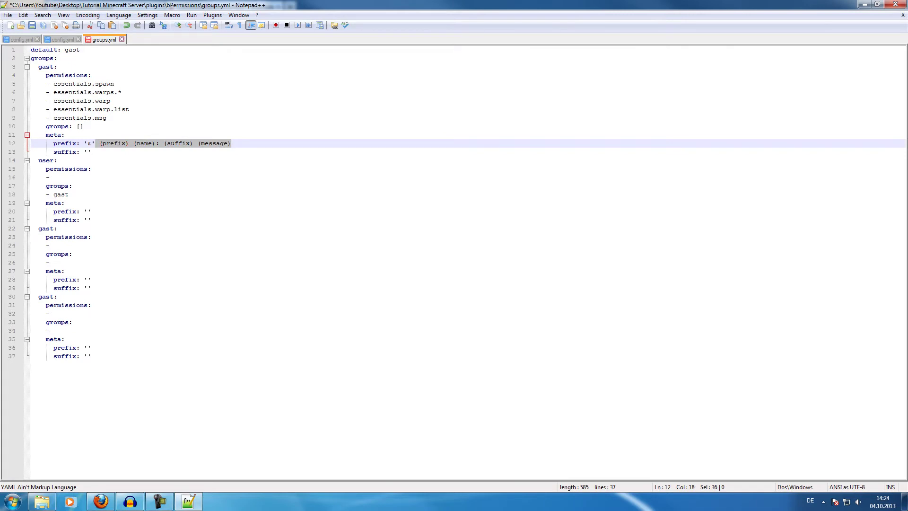
click(92, 152)
key(Return)
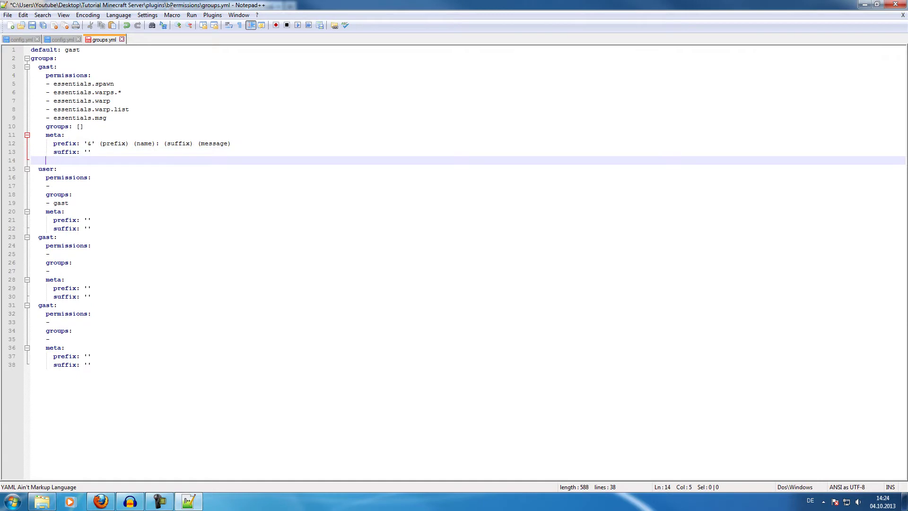
text(#)
key(ctrl+v)
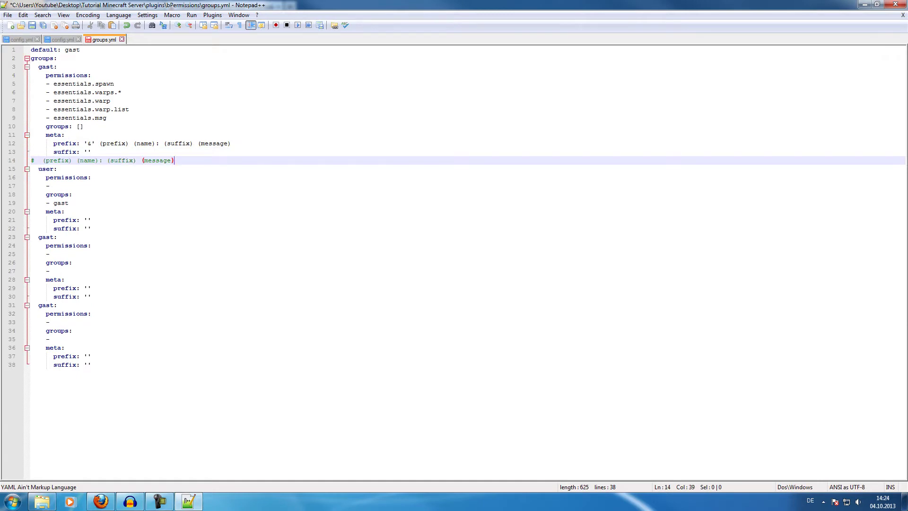
key(shift+Up)
key(BackSpace)
key(ctrl+y)
key(ctrl+y)
key(ctrl+y)
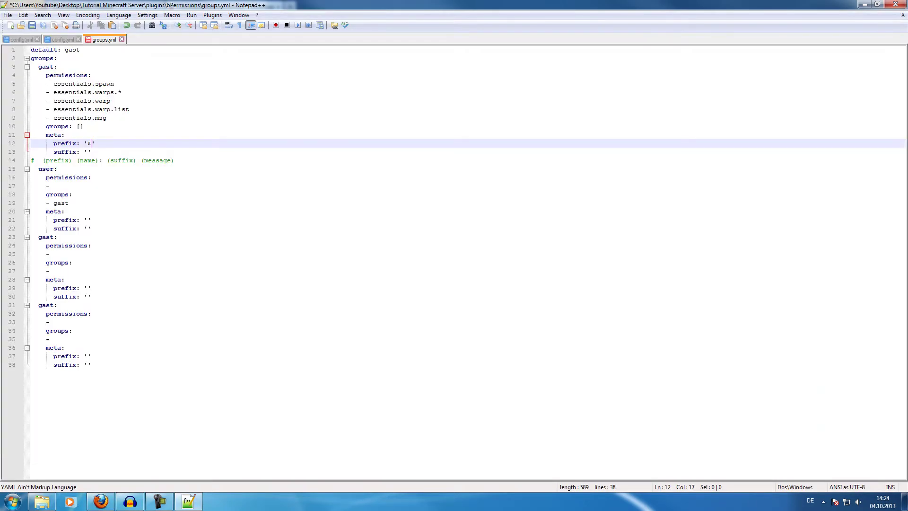
Step: Search the web in a new Firefox tab for minecraft chat colors and open the color chart image
text(inecraft c)
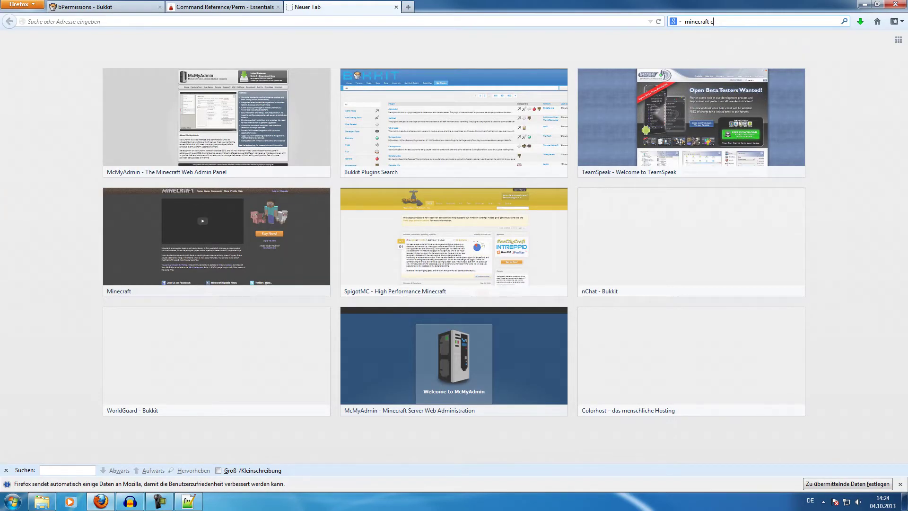
text(hat colors)
key(Return)
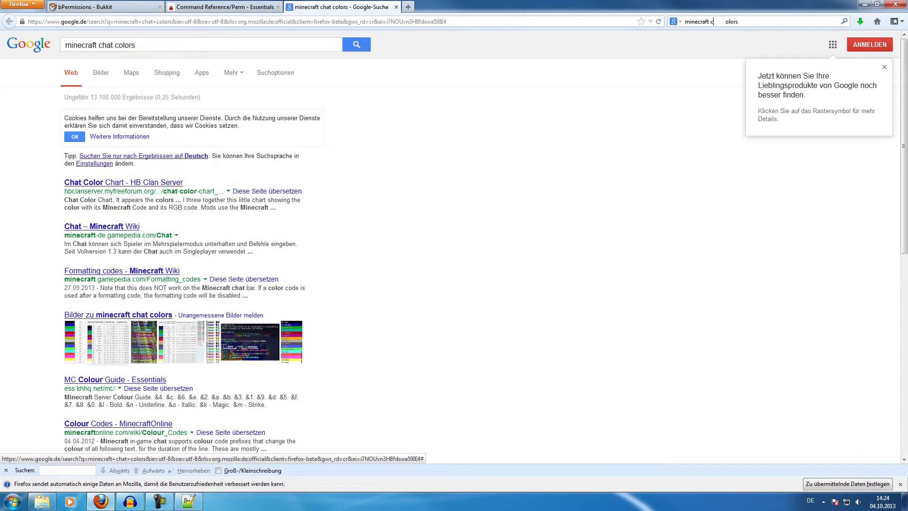
click(75, 340)
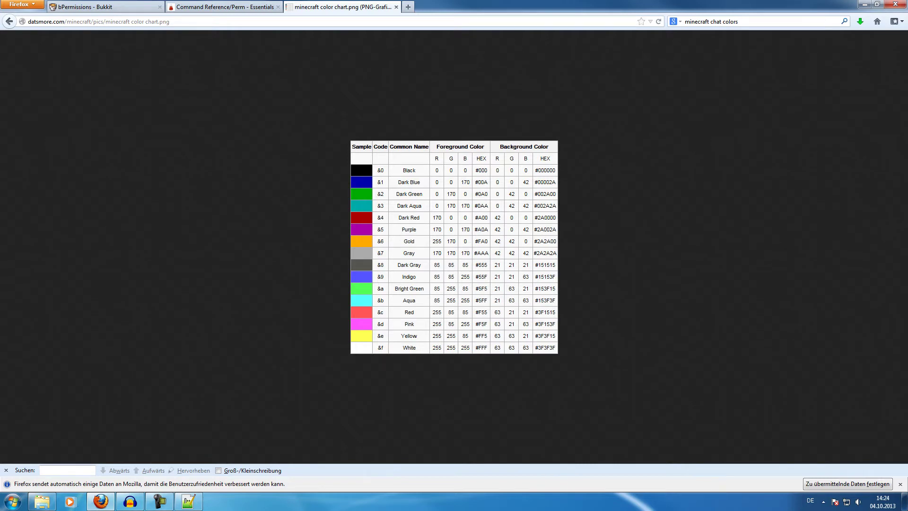
Step: Return to groups.yml in Notepad++ and set gast's prefix to '&8[Gast]&7'
click(188, 502)
click(188, 502)
key(alt+Tab)
text(Gast)
key(BackSpace)
key(BackSpace)
key(BackSpace)
key(BackSpace)
key(BackSpace)
key(ctrl+z)
text(&)
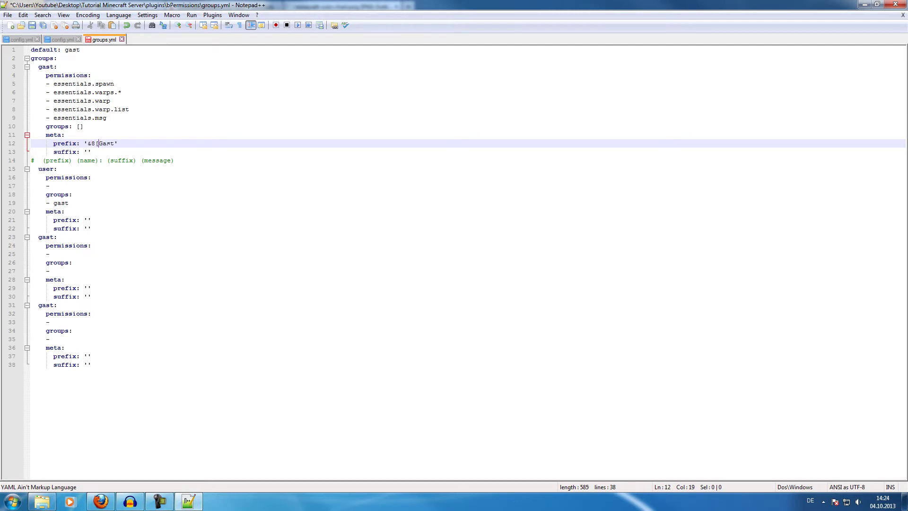
text(]&7)
Step: Set gast's suffix to '&f'
click(87, 152)
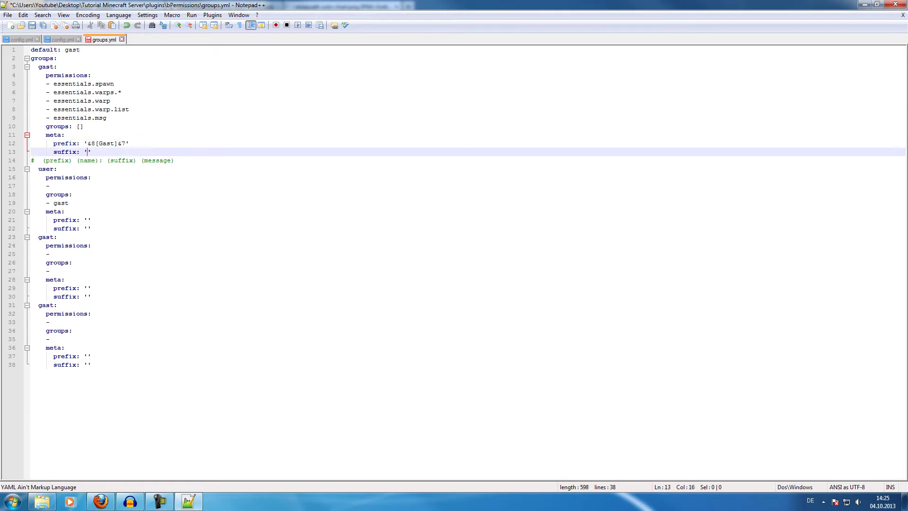
text(&f)
key(Down)
key(Down)
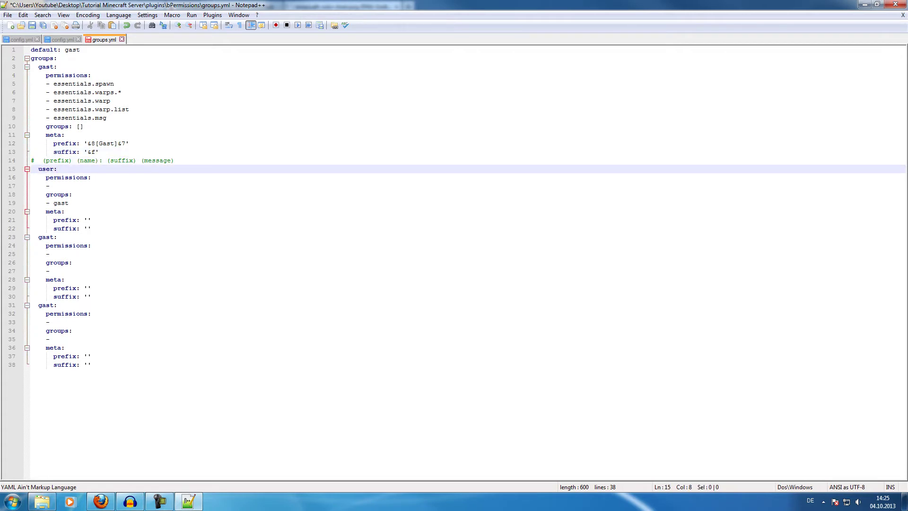
Step: Search the Essentials permissions reference in Firefox for sethome
key(Down)
key(Down)
key(Down)
key(Up)
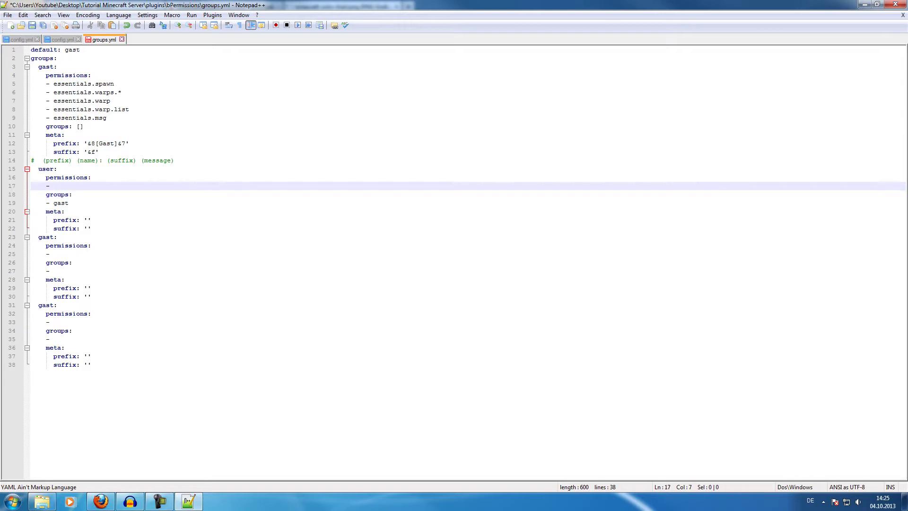
click(101, 501)
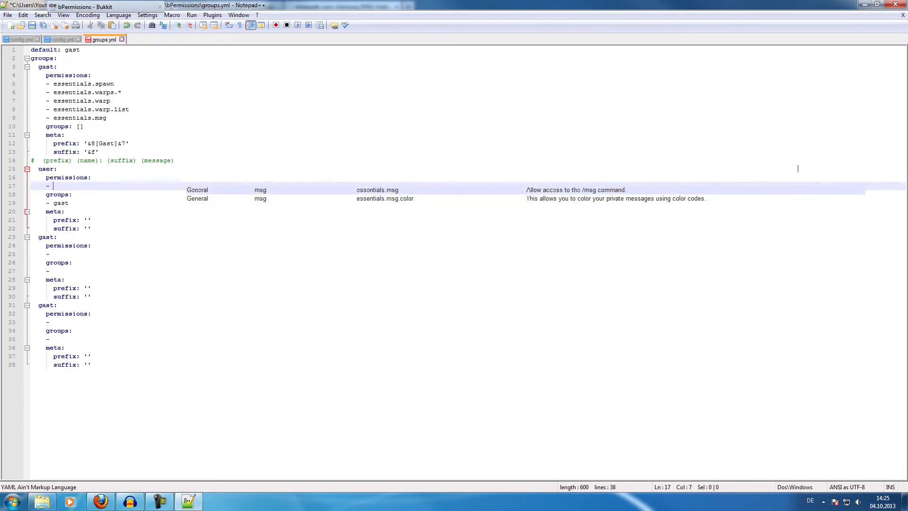
double_click(792, 168)
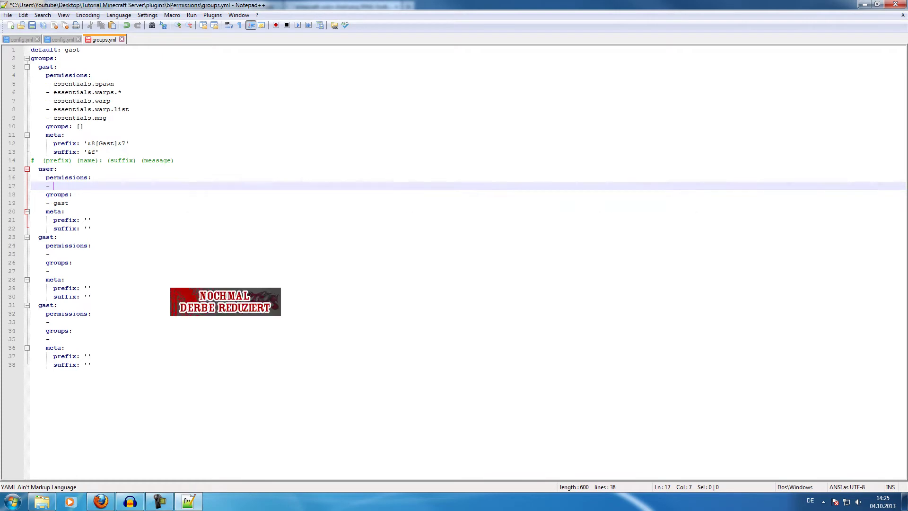
key(alt+Tab)
text(sethome)
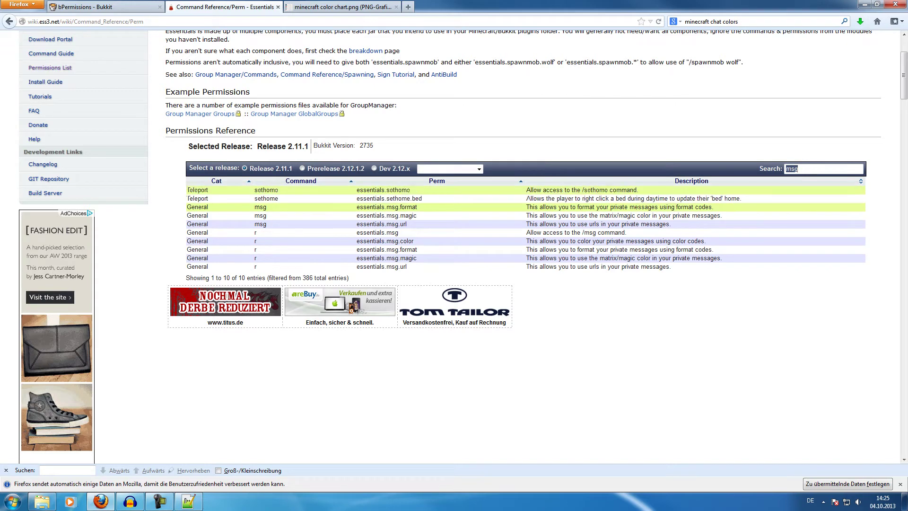
Step: Return to groups.yml in Notepad++ and fill user's permissions list with 23 empty - entries, leaving no blank line before groups
key(alt+Tab)
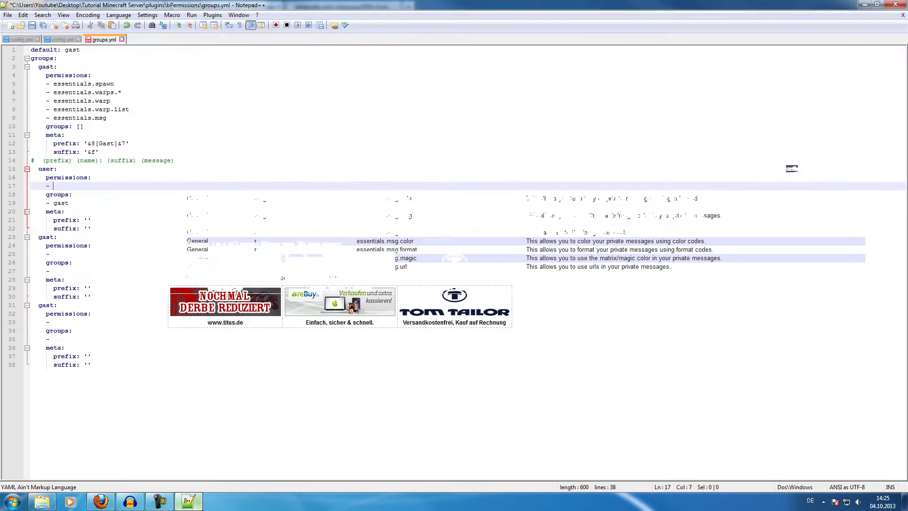
key(Return)
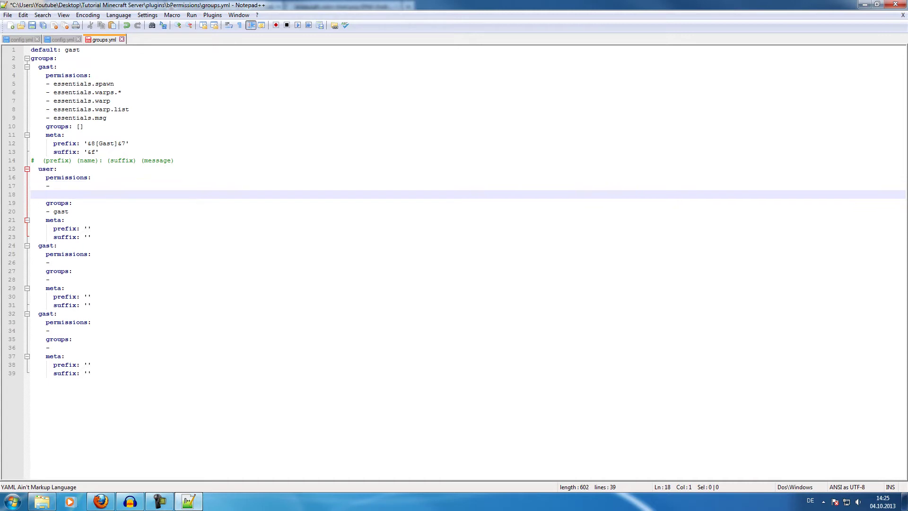
key(ctrl+v)
key(ctrl+v)
key(ctrl+v)
key(ctrl+v)
key(ctrl+v)
key(ctrl+v)
key(ctrl+v)
key(ctrl+v)
key(ctrl+v)
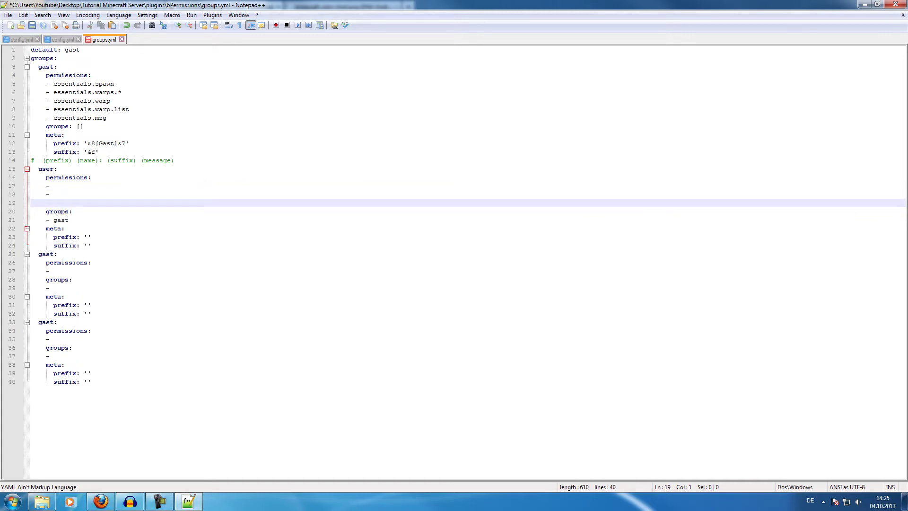
key(ctrl+v)
key(ctrl+v)
key(ctrl+v)
key(ctrl+v)
key(ctrl+v)
key(ctrl+v)
key(ctrl+v)
key(ctrl+v)
key(ctrl+v)
key(ctrl+v)
key(ctrl+v)
key(ctrl+v)
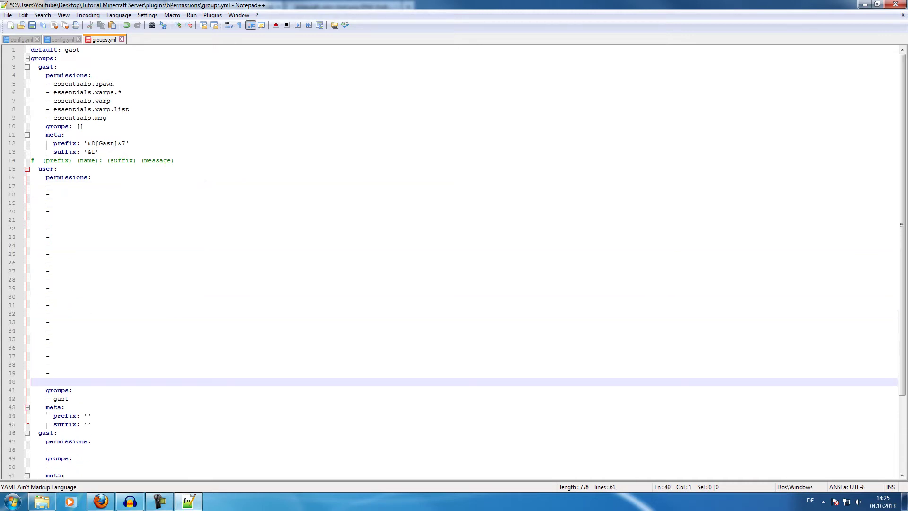
key(ctrl+z)
key(ctrl+z)
key(ctrl+z)
key(ctrl+z)
key(ctrl+z)
key(ctrl+z)
key(ctrl+z)
key(ctrl+z)
key(ctrl+z)
key(ctrl+z)
key(ctrl+z)
key(ctrl+z)
key(ctrl+z)
key(ctrl+z)
key(ctrl+z)
key(ctrl+z)
key(ctrl+z)
key(ctrl+z)
key(ctrl+z)
key(ctrl+z)
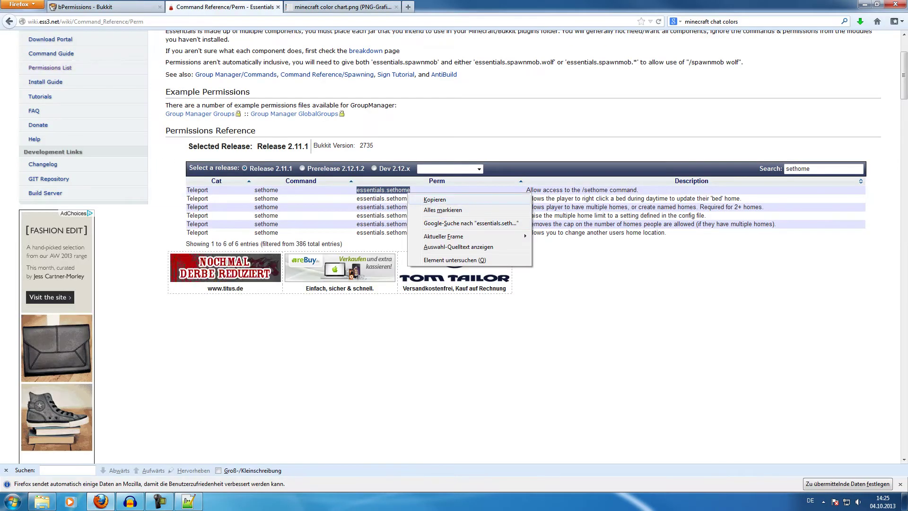
Step: Add essentials.sethome as the first entry of user's permissions in groups.yml
click(189, 502)
click(53, 185)
text(essentials.sethome)
Step: Add essentials.sethome.bed as the second entry of user's permissions
click(53, 195)
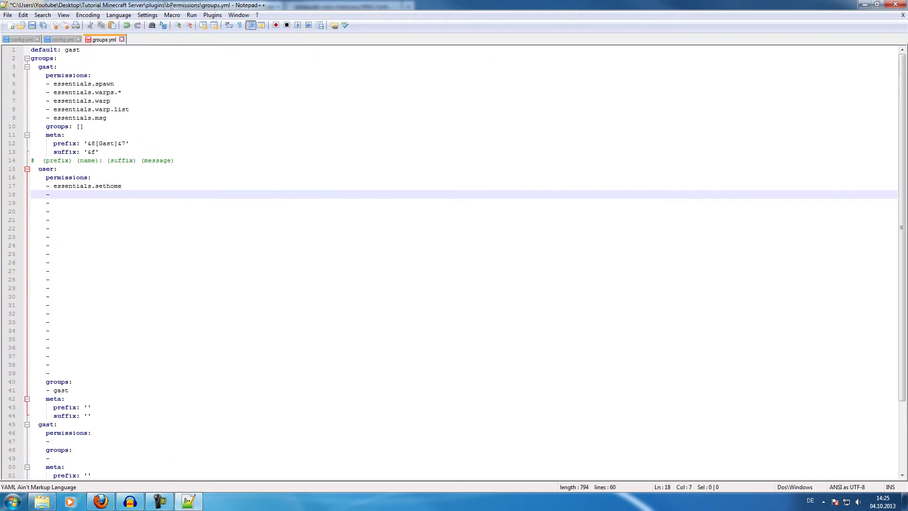
text(essentials.sethome)
text(.bned)
key(BackSpace)
key(BackSpace)
key(BackSpace)
text(ed)
key(Down)
Step: Add essentials.delhome as the third entry of user's permissions
text(essentials.de)
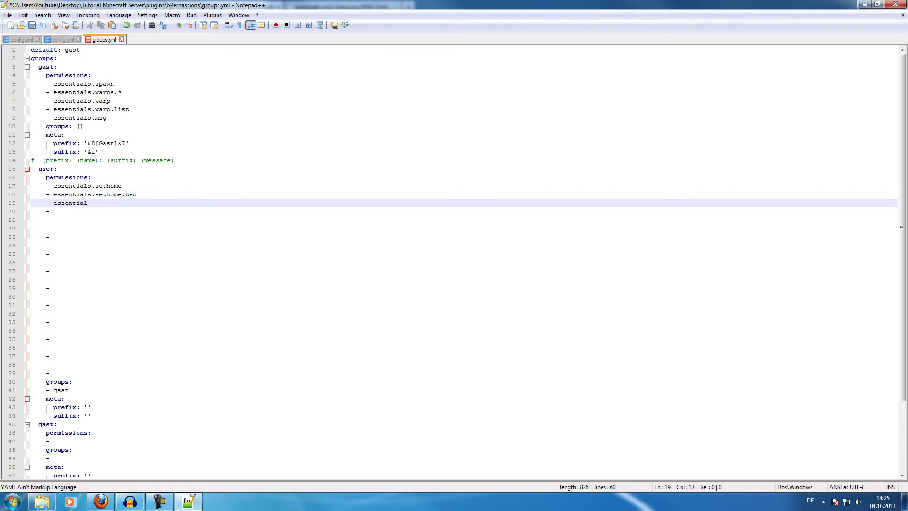
text(lhome)
key(Down)
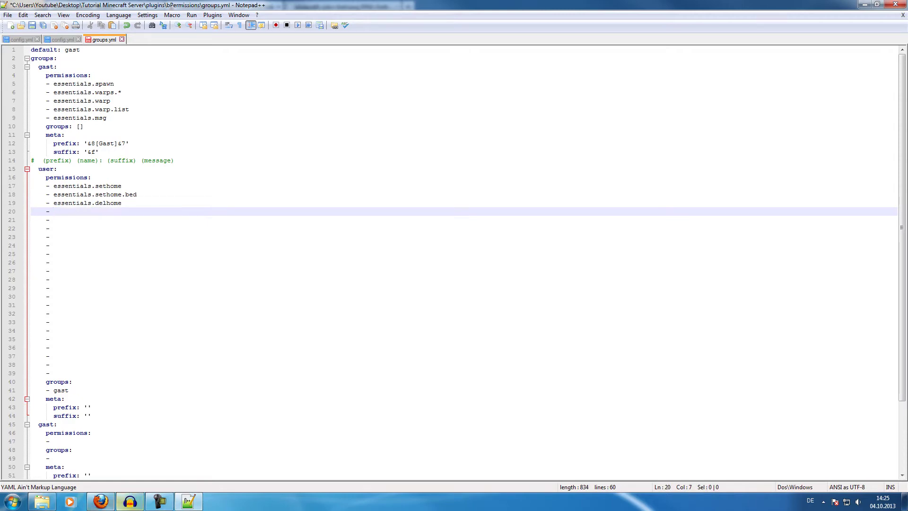
Step: Copy essentials.sethome.multiple from the Firefox permissions reference into the entry below essentials.delhome, without extra leading spaces
click(101, 501)
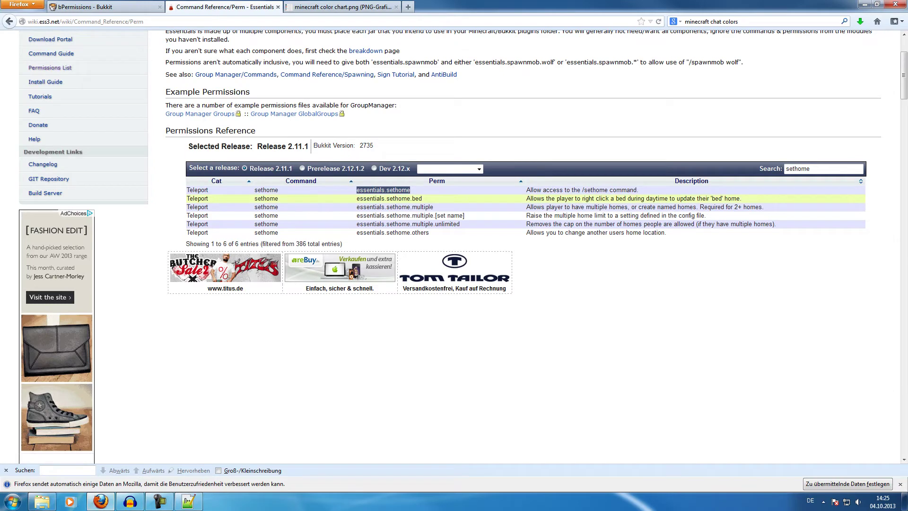
drag(434, 207, 356, 207)
key(ctrl+c)
key(alt+Tab)
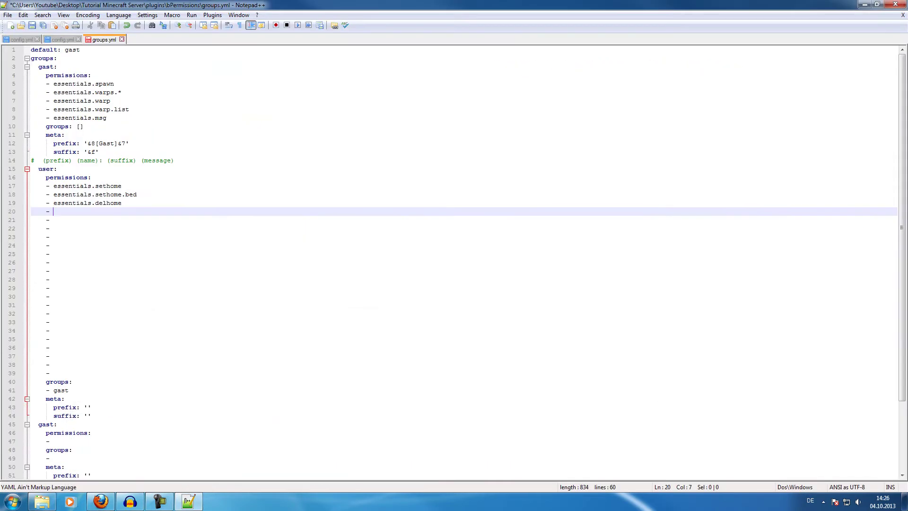
key(ctrl+v)
click(62, 211)
key(BackSpace)
click(53, 229)
click(99, 211)
Step: Add essentials.sethome.multiple.user below essentials.sethome.multiple, without extra leading spaces
click(53, 220)
key(ctrl+v)
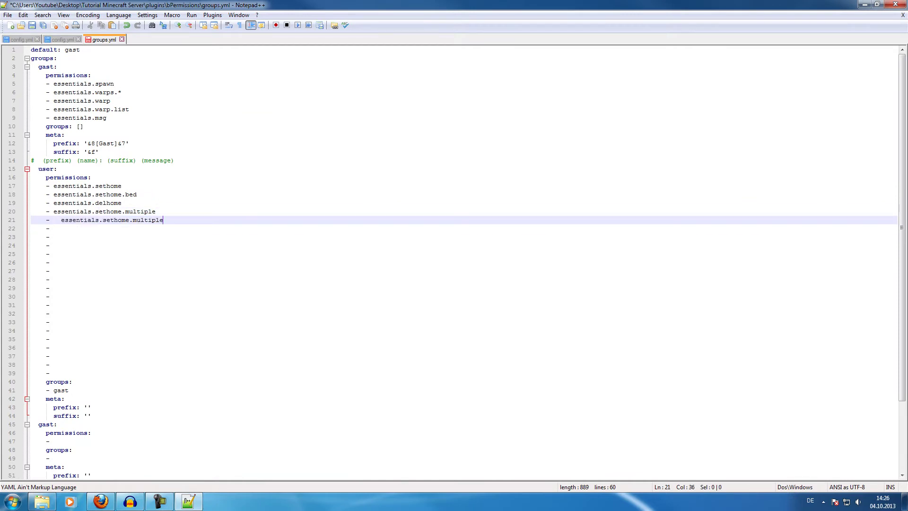
click(61, 219)
key(BackSpace)
click(156, 220)
text(.uset)
Step: Examine the sethome-multiple home limits in the Essentials config.yml, and return to groups.yml
click(21, 39)
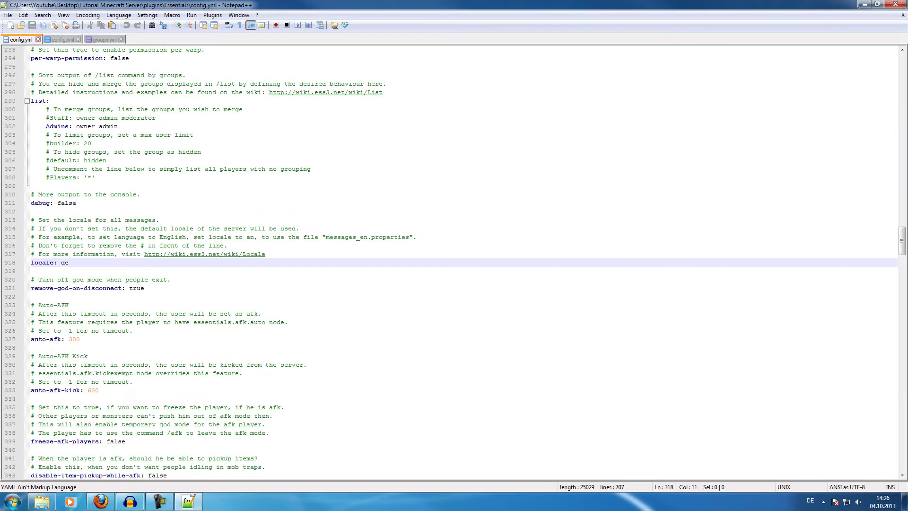
scroll(454, 263, down, 20)
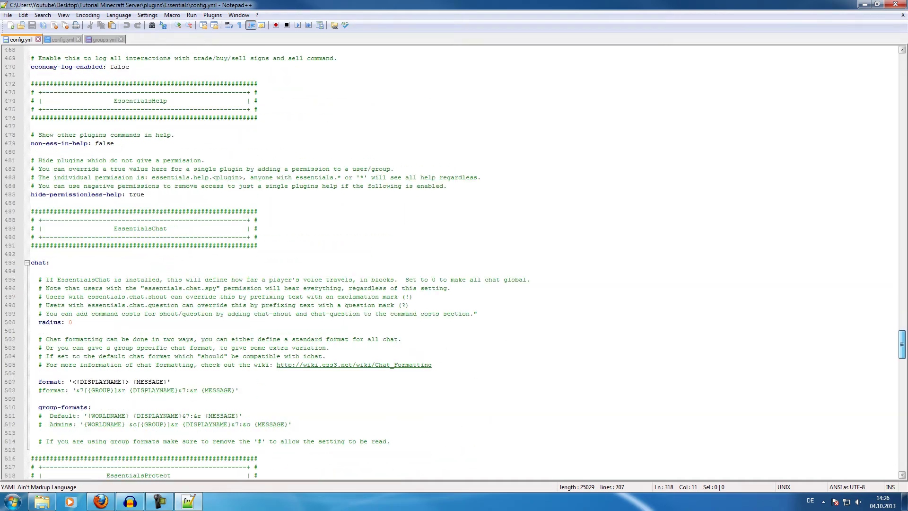
drag(902, 416, 902, 134)
scroll(455, 263, up, 20)
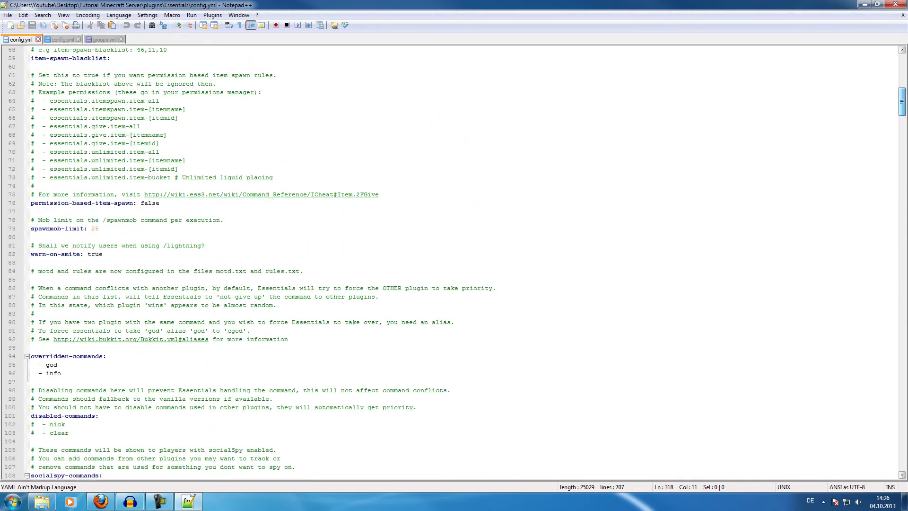
scroll(455, 262, down, 20)
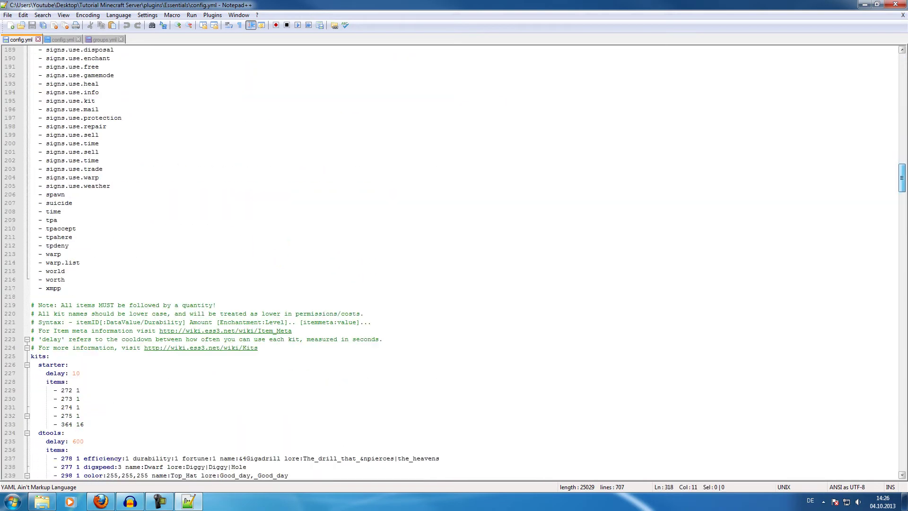
scroll(454, 263, down, 20)
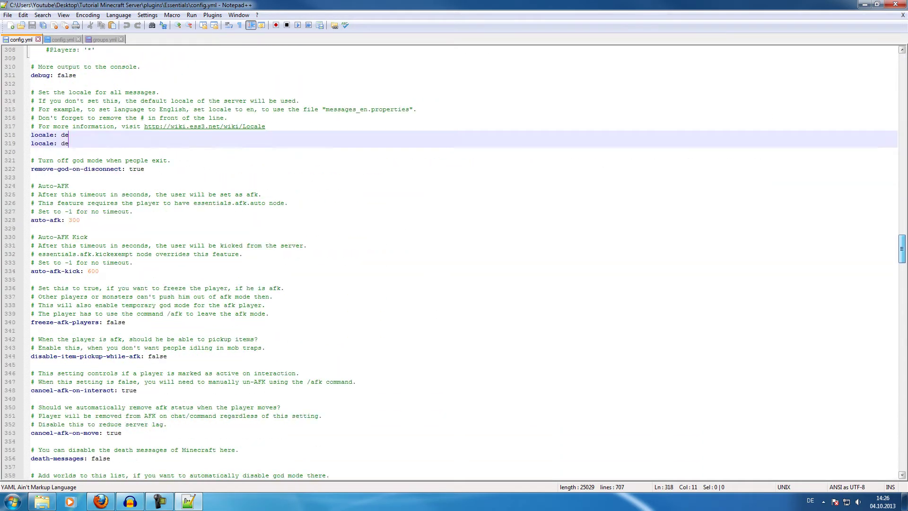
scroll(454, 263, down, 9)
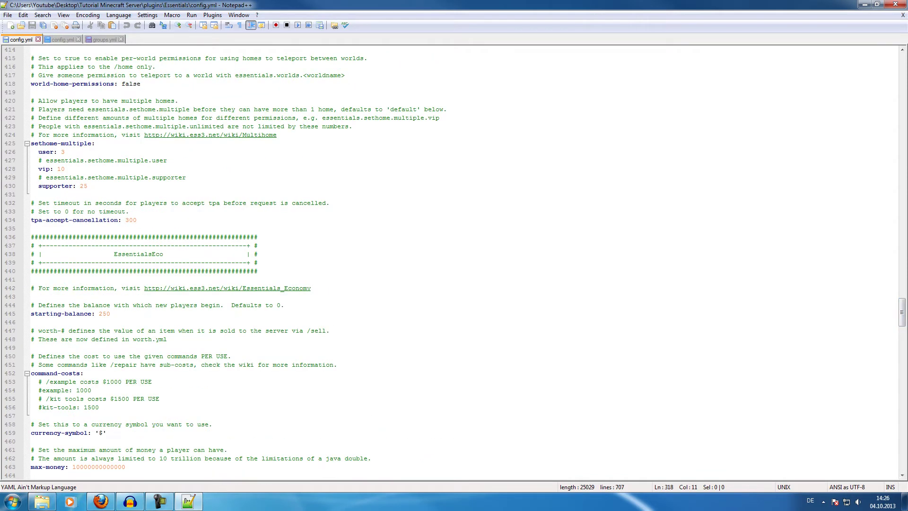
key(ctrl+Tab)
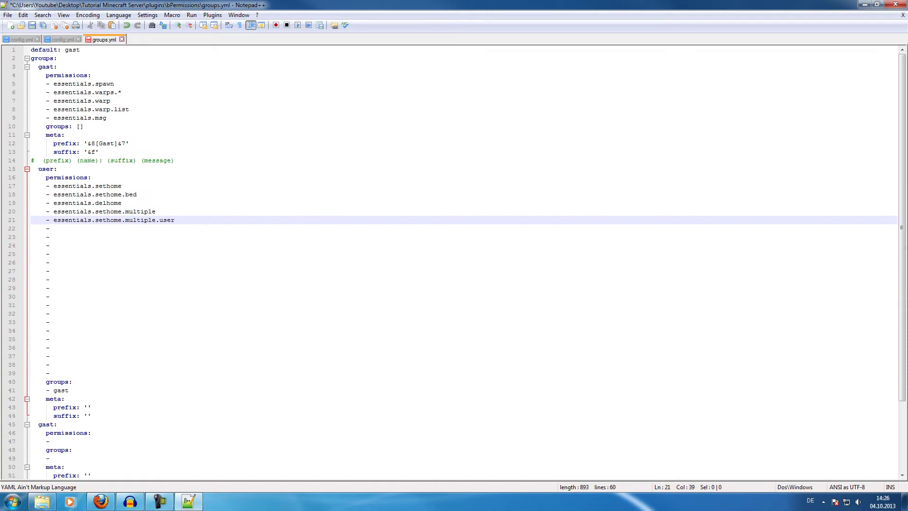
Step: Search the Essentials permissions reference in Firefox for tpa
click(54, 228)
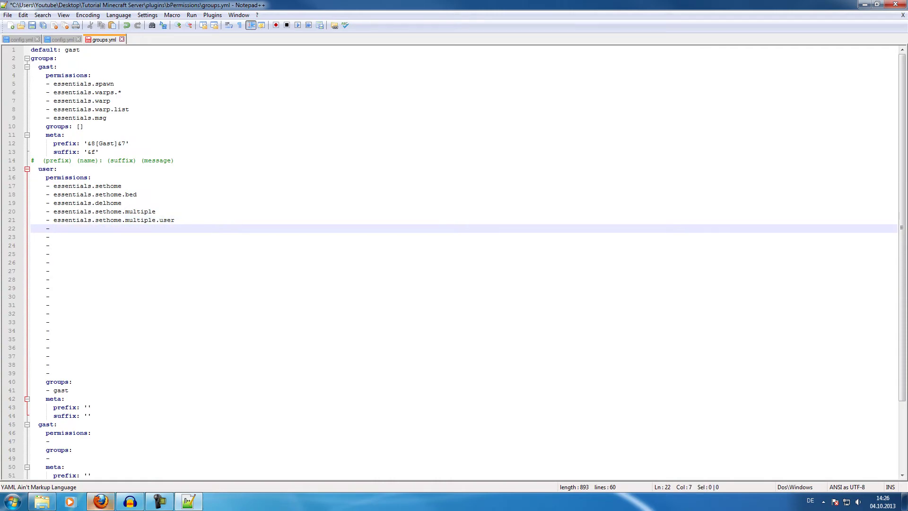
click(100, 502)
click(100, 501)
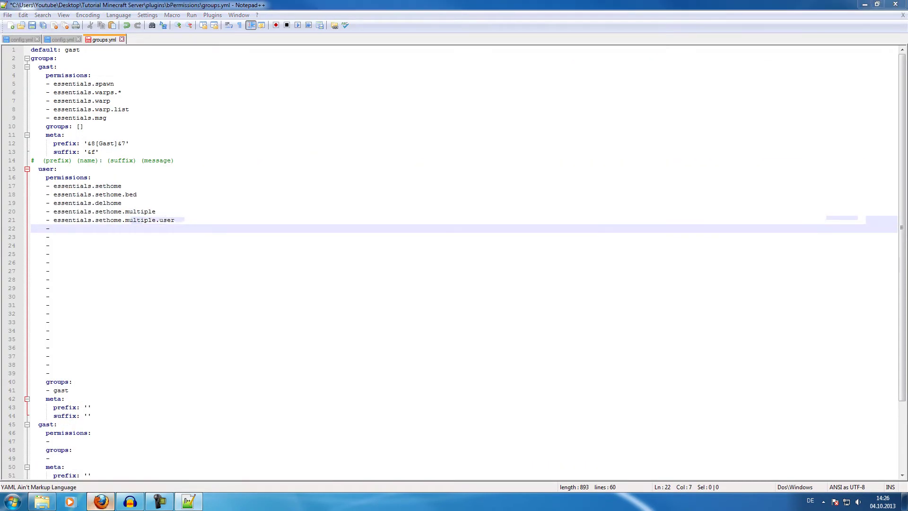
click(101, 501)
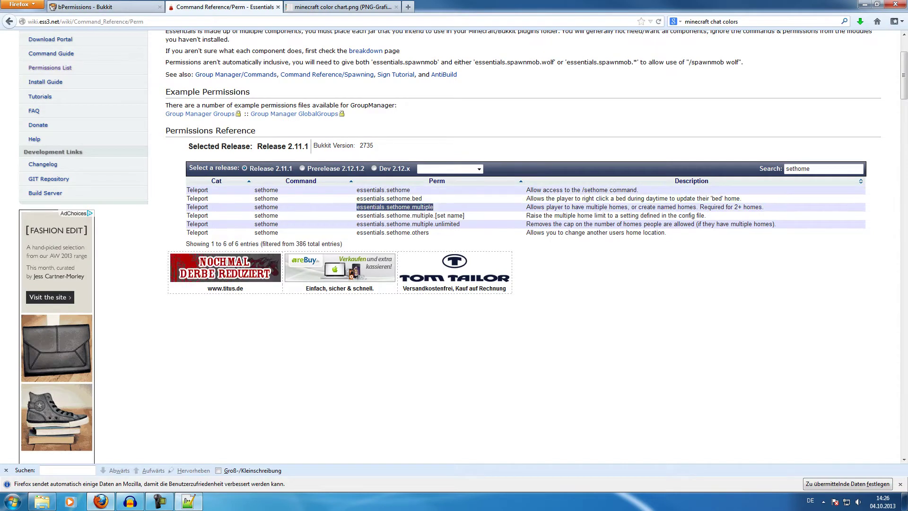
double_click(797, 168)
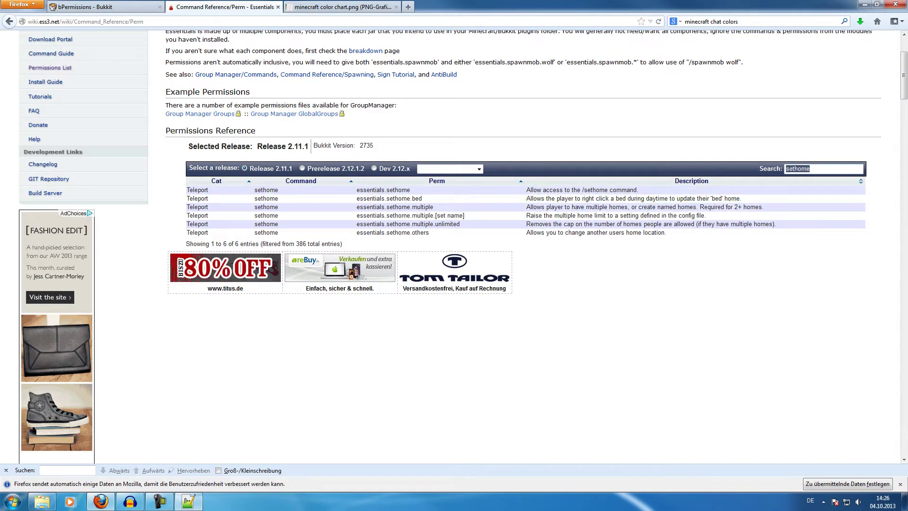
text(tpa)
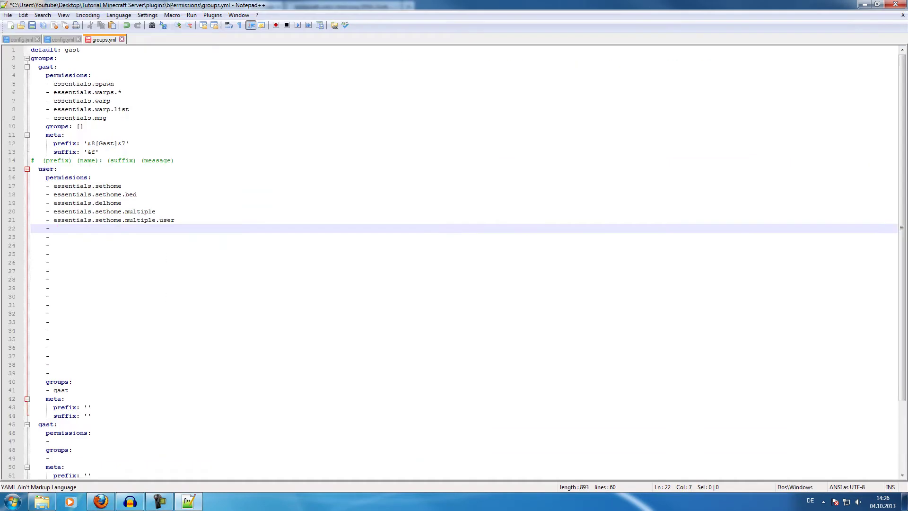
Step: Add essentials.tpa and essentials.tpahere to user's permissions in groups.yml, with an opening parenthesis after essentials.tpahere
text(essentials.p)
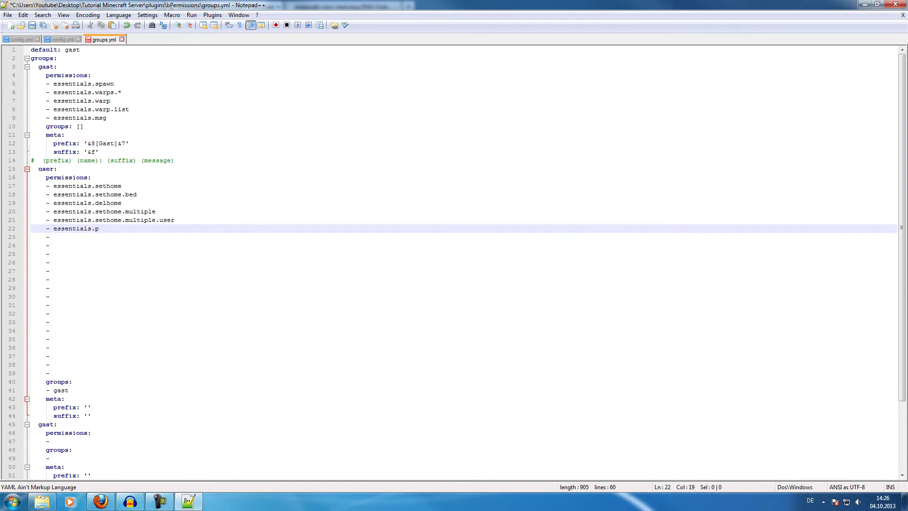
key(BackSpace)
text(tpa)
key(Down)
text(essentials.tpahere ()
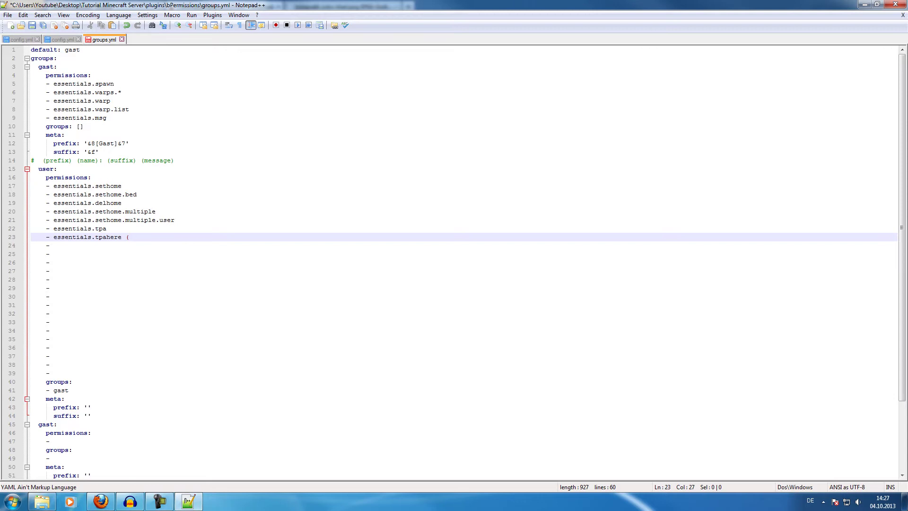
Step: Write the note essentials.befehlname --> /home --> essentials.home after the opening parenthesis on the essentials.tpahere line
text(essentials.befehlname -->)
text(/home)
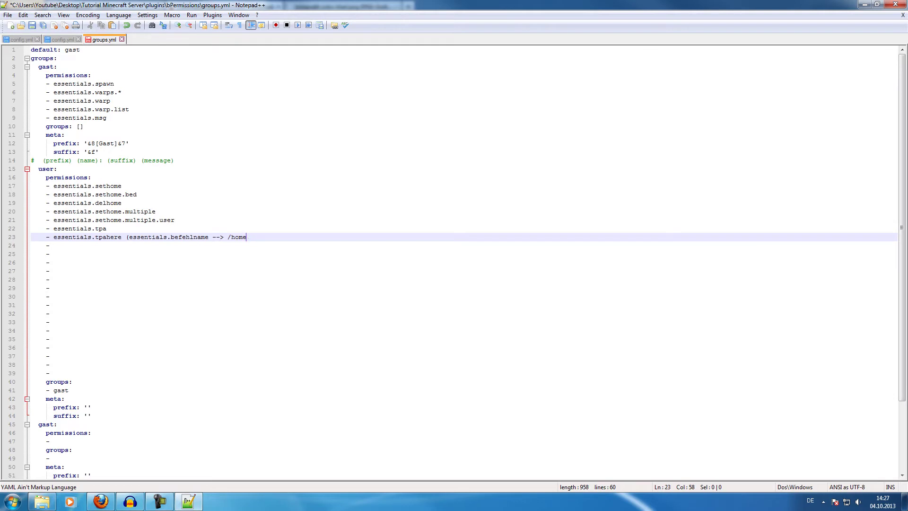
text( --> essentials.home)
Step: Insert a new entry essentials.home between essentials.sethome.multiple.user and essentials.tpa
click(106, 229)
click(174, 219)
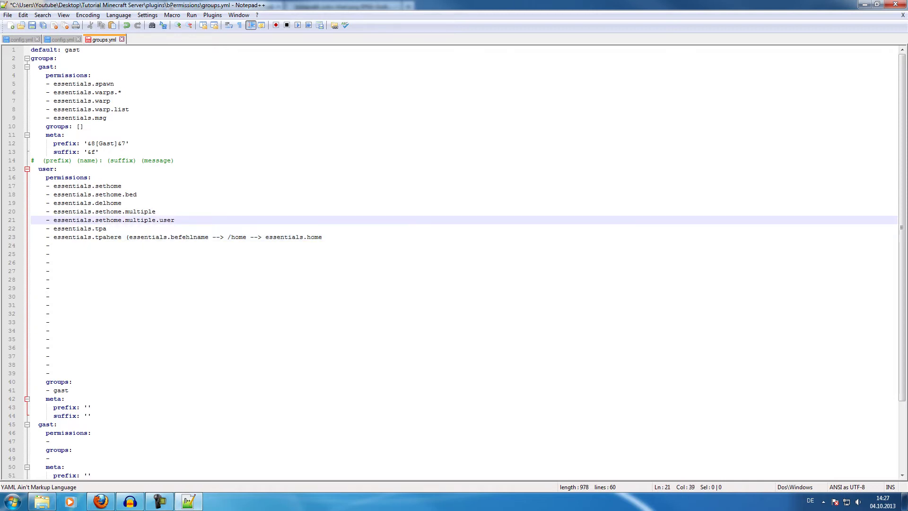
key(Return)
text(- home)
key(Left)
key(Left)
key(Left)
key(Left)
text(essentials.)
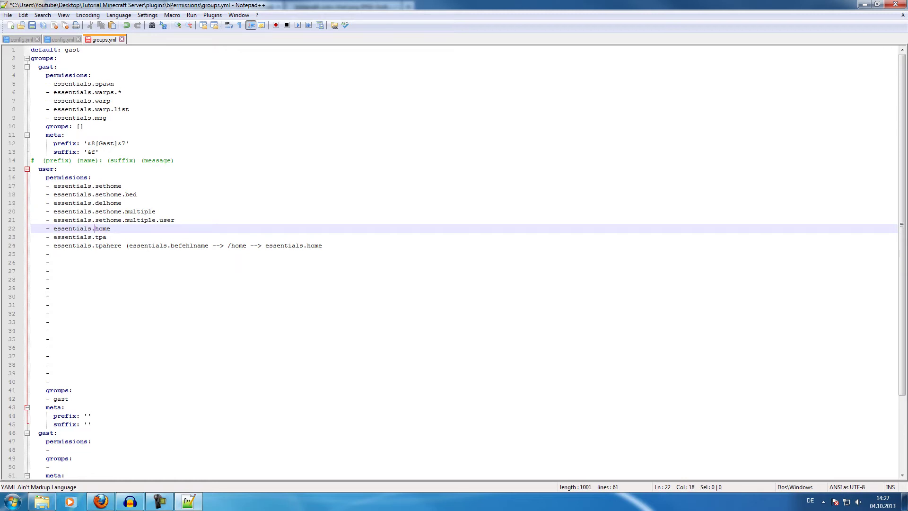
Step: Delete the parenthesised note after essentials.tpahere
drag(322, 245, 122, 245)
key(BackSpace)
Step: Add essentials.tpaccept and essentials.tpdeny to user's permissions below essentials.tpahere
click(53, 254)
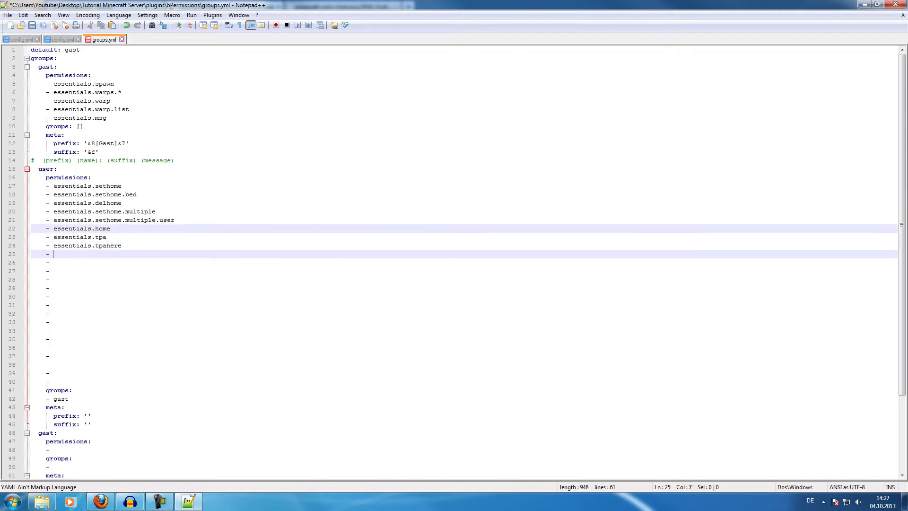
text(essentials.tpaccept)
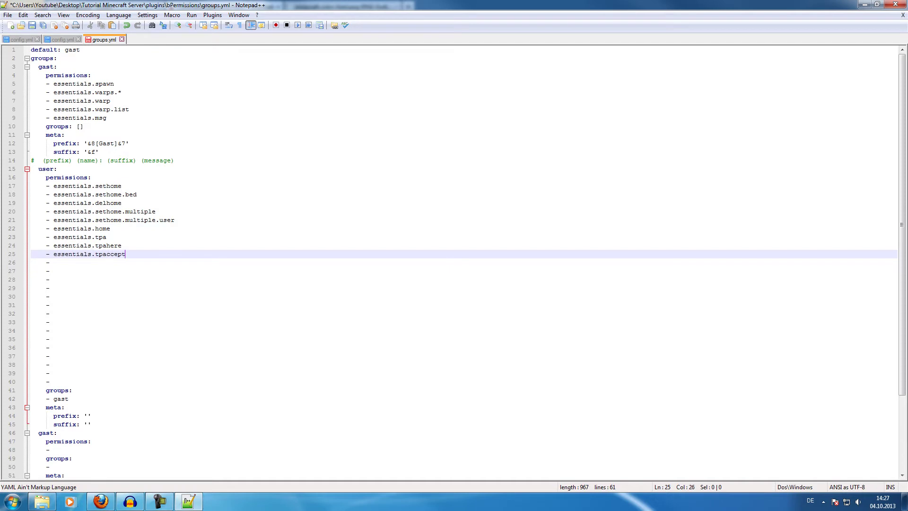
key(Down)
text(essentials)
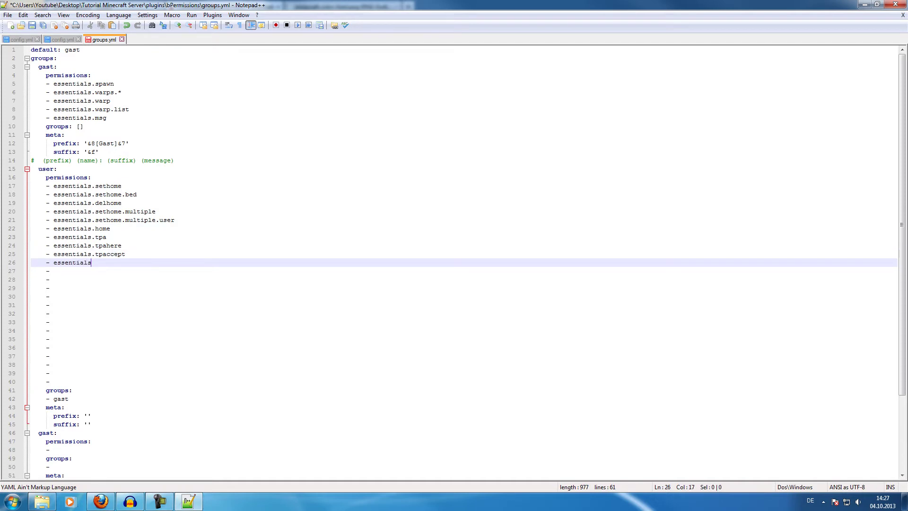
text(.tpdeny)
Step: Switch to Firefox, search the Essentials permissions reference for build, and copy the essentials.build permission
key(alt+Tab)
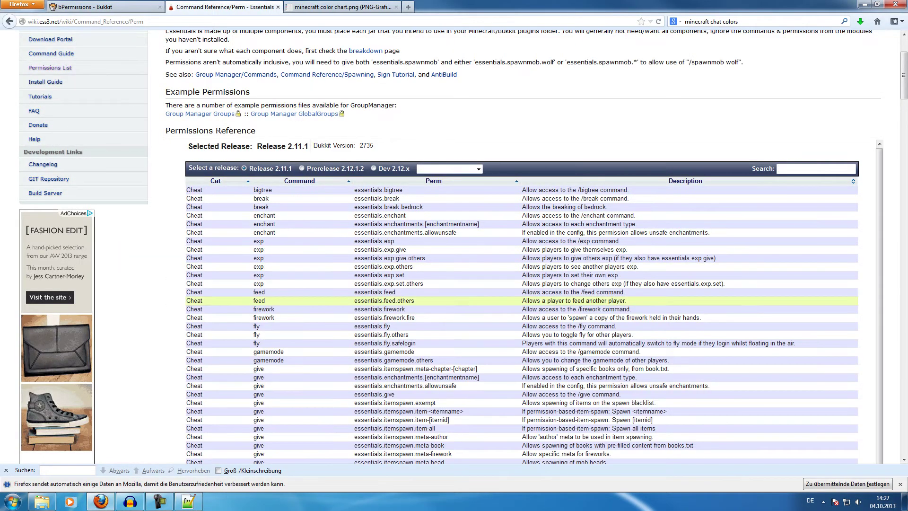
scroll(535, 301, down, 6)
scroll(535, 323, down, 3)
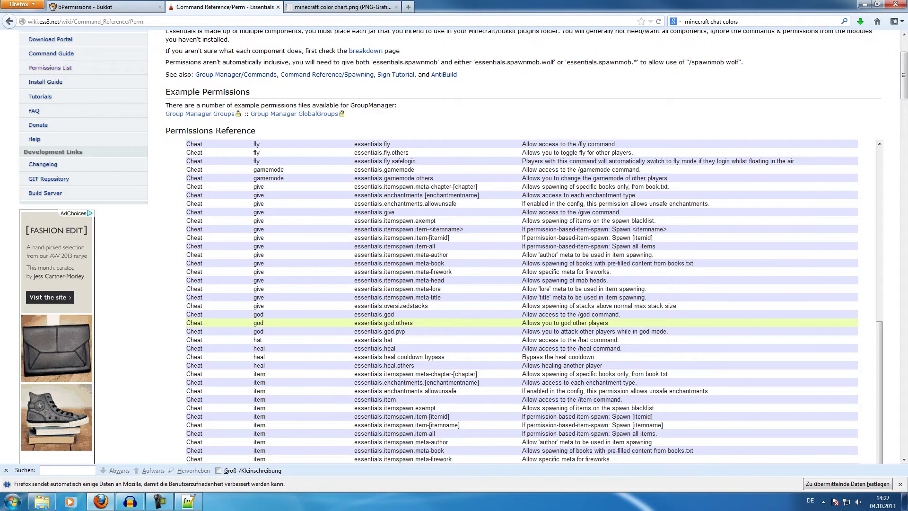
scroll(536, 324, up, 7)
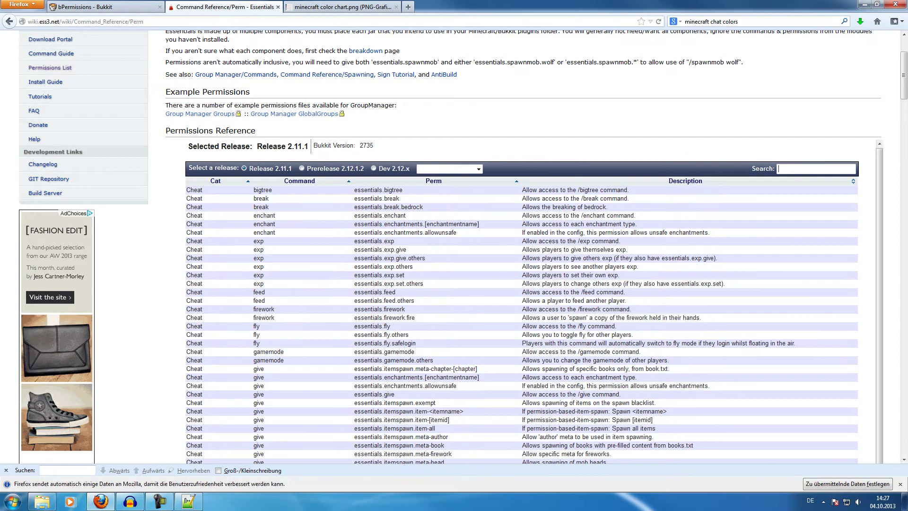
text(build)
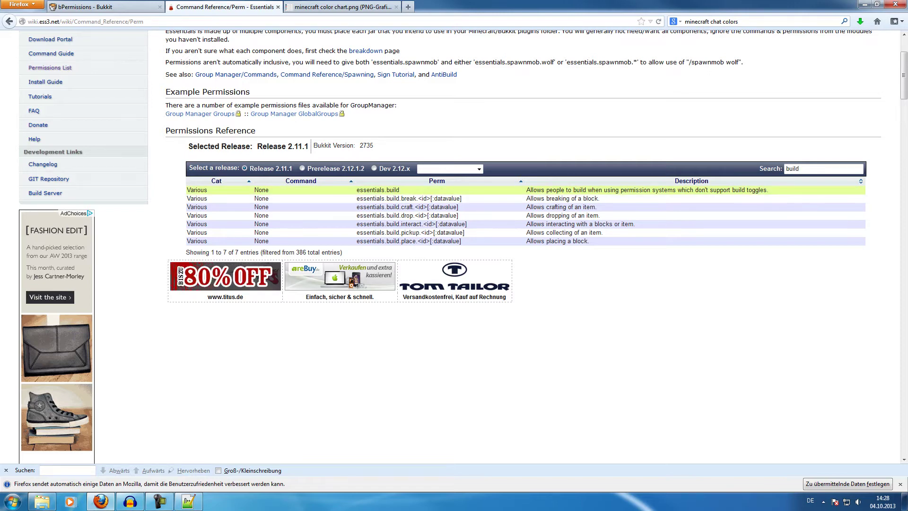
drag(400, 189, 357, 189)
key(ctrl+c)
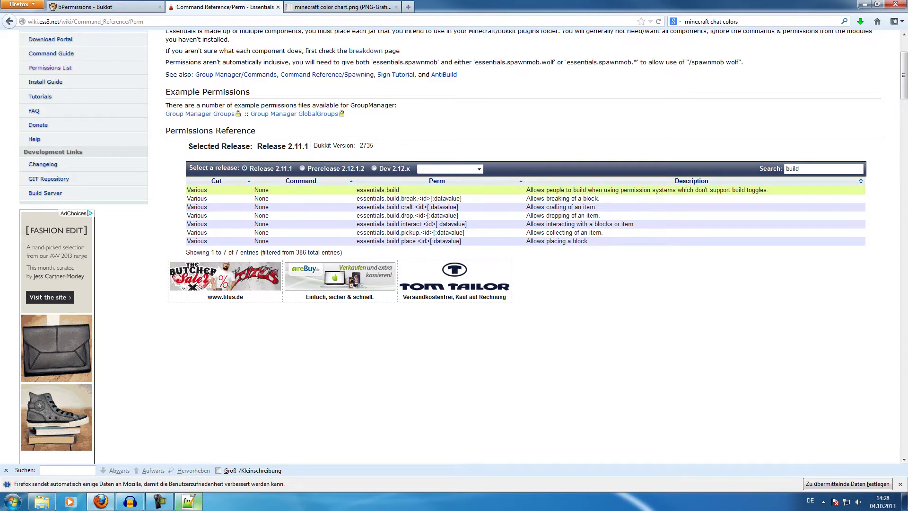
Step: Switch back to Notepad++ and add the copied essentials.build to user's permissions below essentials.tpdeny
key(alt+Tab)
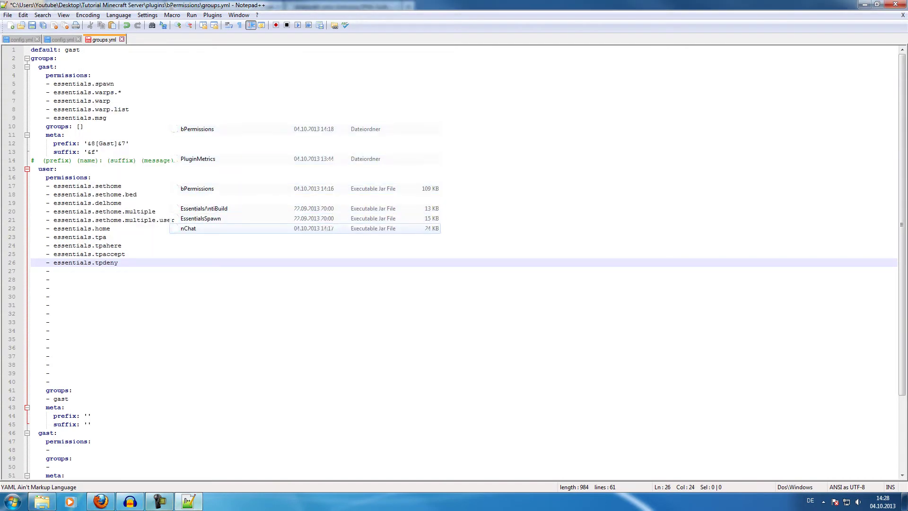
click(208, 229)
click(199, 199)
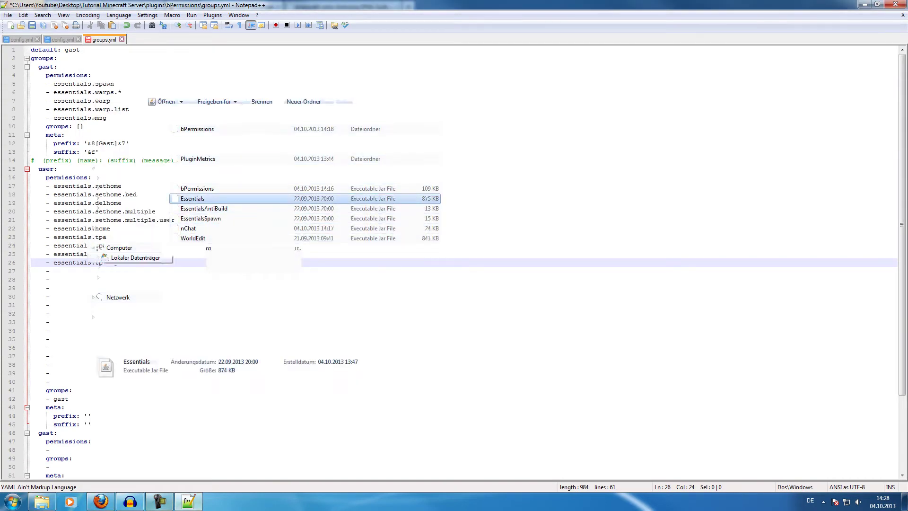
click(53, 271)
key(ctrl+v)
click(61, 271)
key(BackSpace)
key(BackSpace)
key(Down)
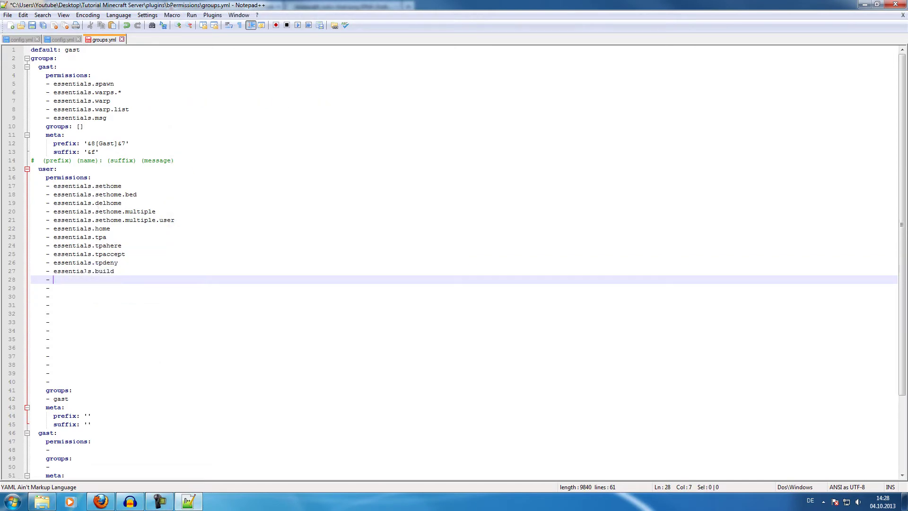
Step: Reload the Essentials permissions reference in Firefox to clear its build filter, and return to groups.yml in Notepad++
click(103, 507)
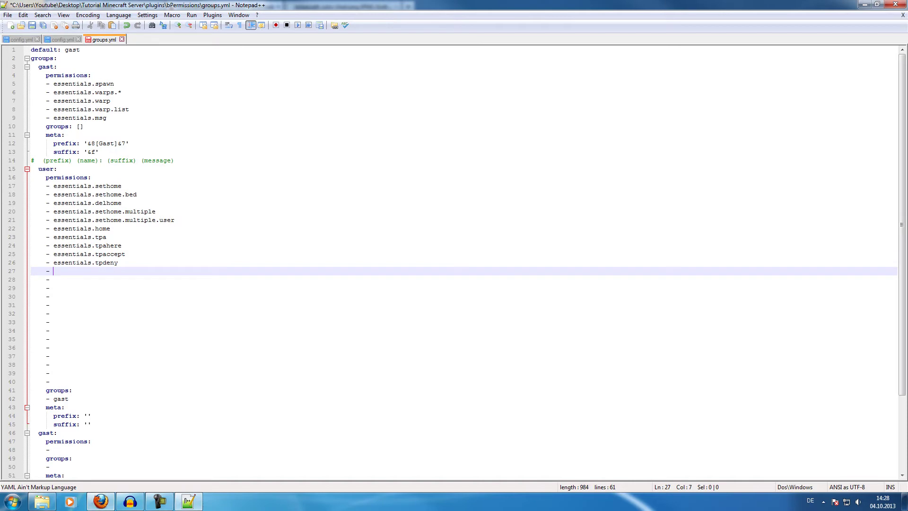
key(alt+Tab)
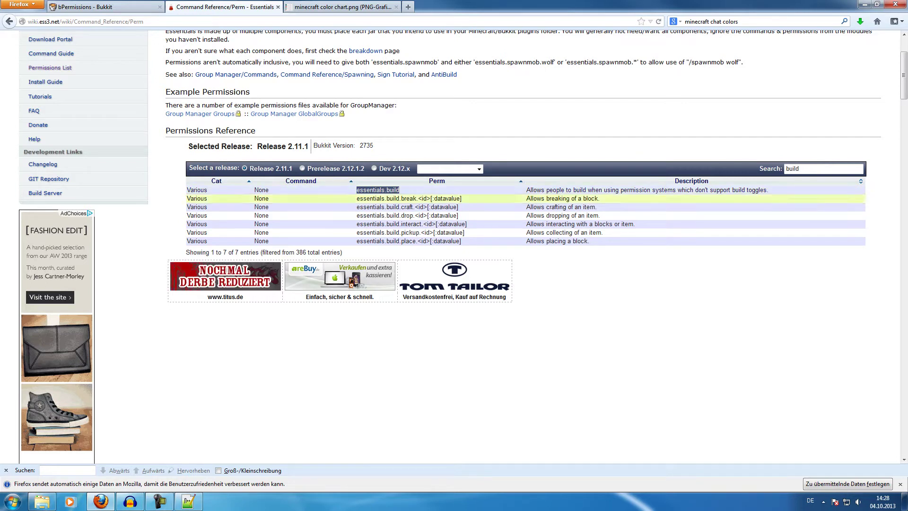
key(alt+Left)
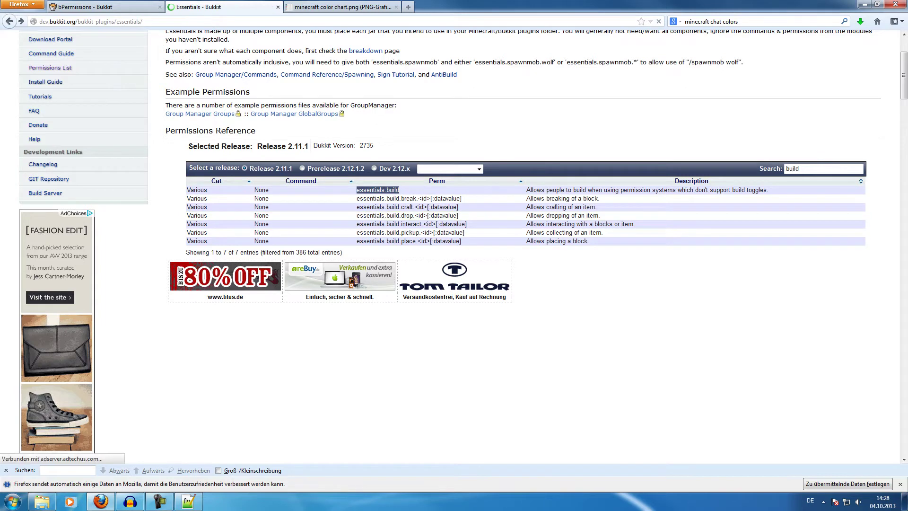
key(alt+Right)
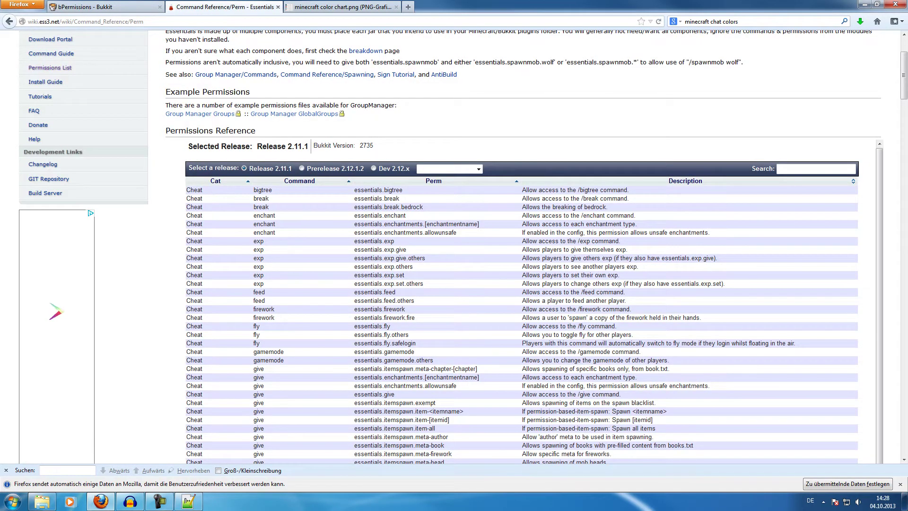
key(alt+Tab)
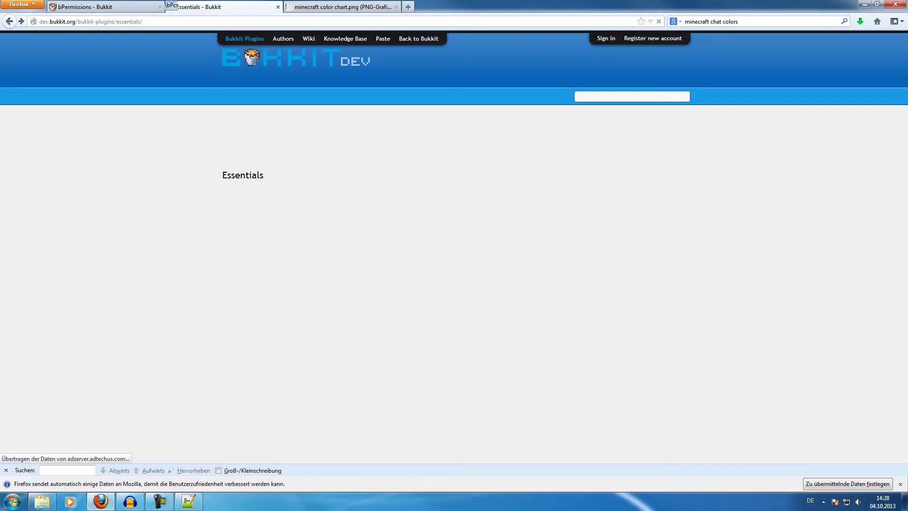
key(alt+Tab)
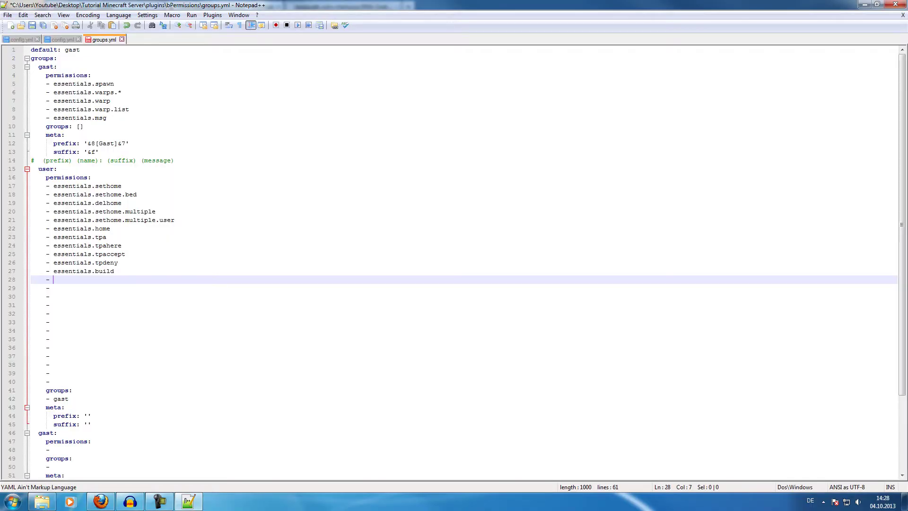
Step: Copy essentials.rules from the Essentials permissions reference and insert it as the first entry of gast's permissions in groups.yml
click(107, 109)
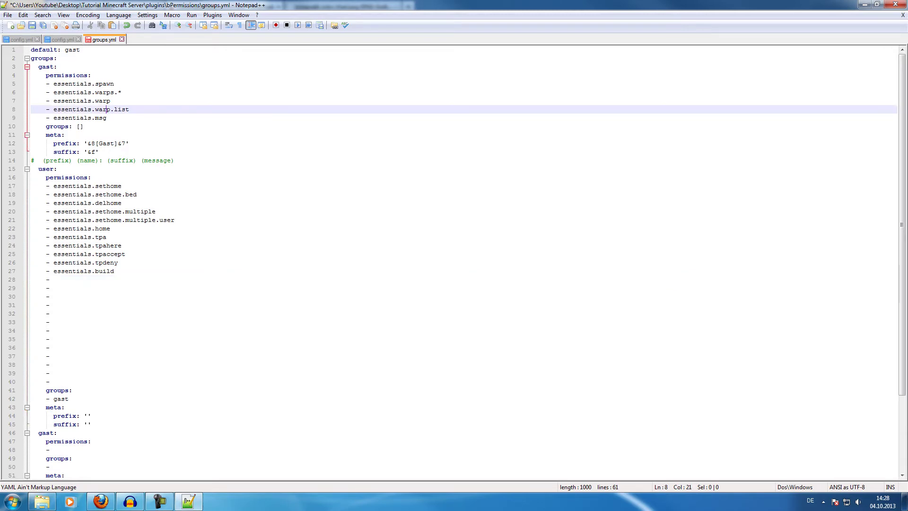
click(114, 84)
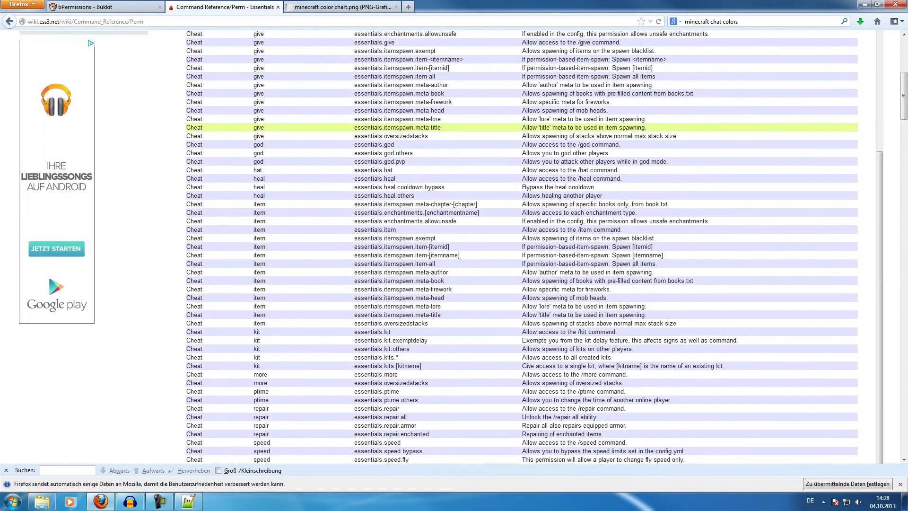
scroll(521, 246, down, 20)
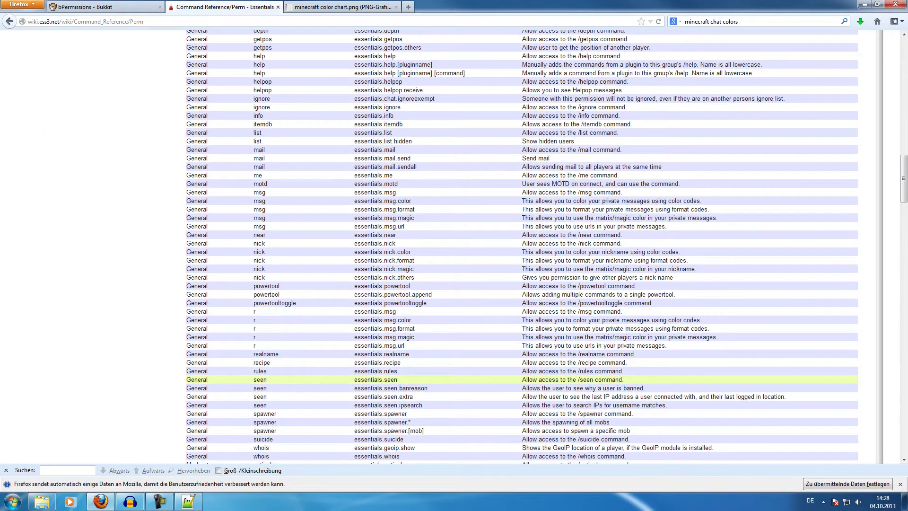
drag(397, 371, 358, 371)
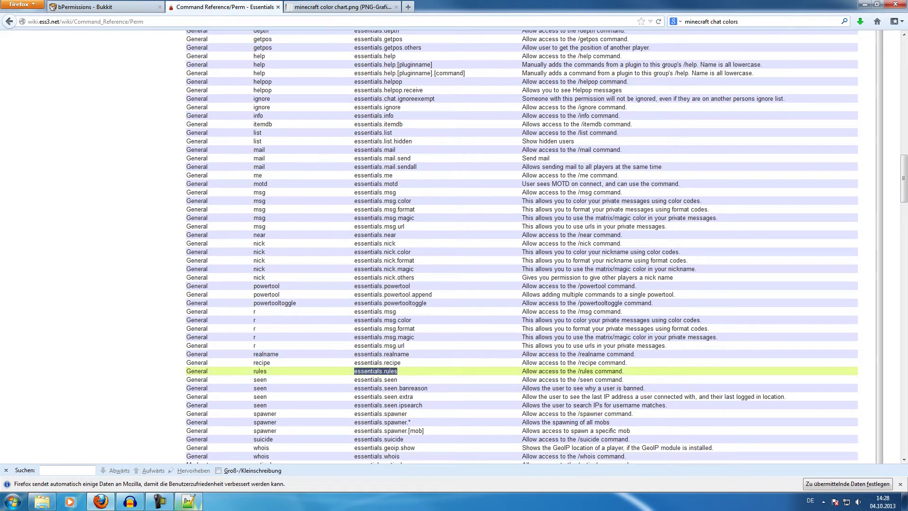
mouse_move(189, 502)
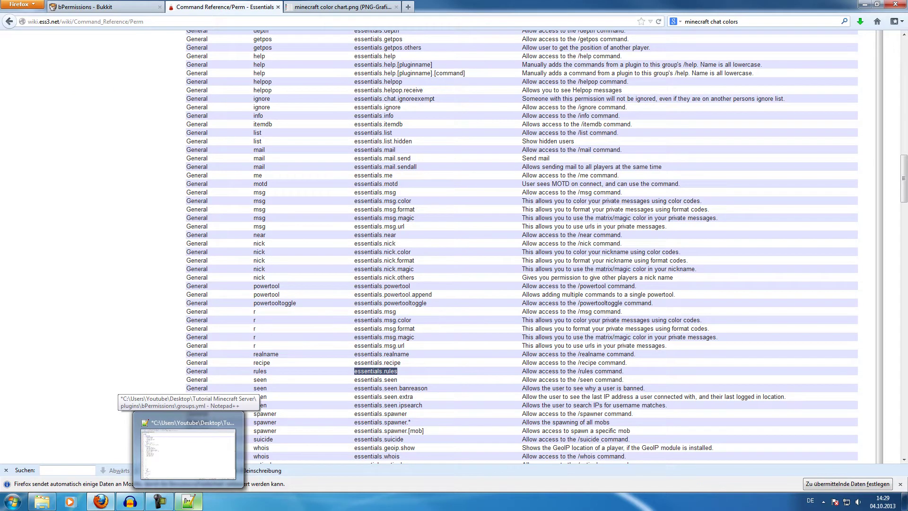
click(188, 453)
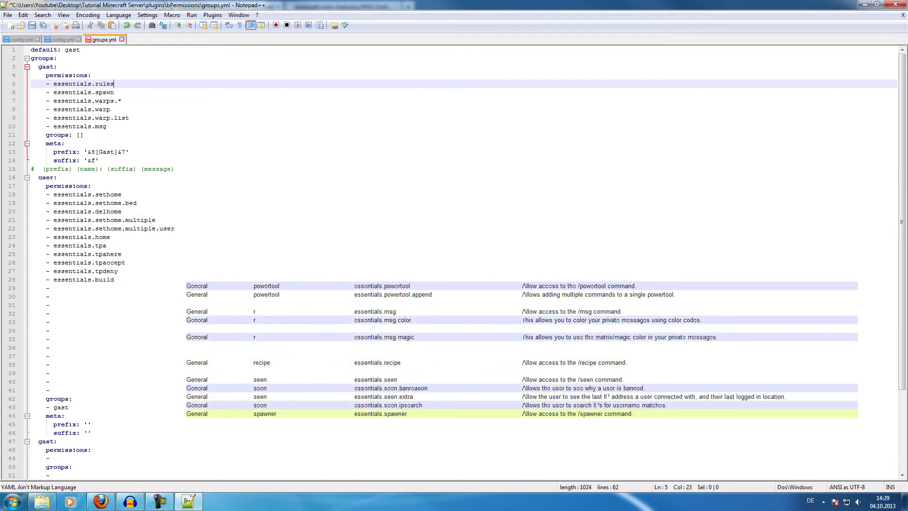
Step: Copy essentials.suicide from the permissions reference in Firefox and add it to user's permissions below essentials.build
scroll(450, 415, down, 1)
scroll(379, 371, down, 1)
drag(387, 385, 354, 385)
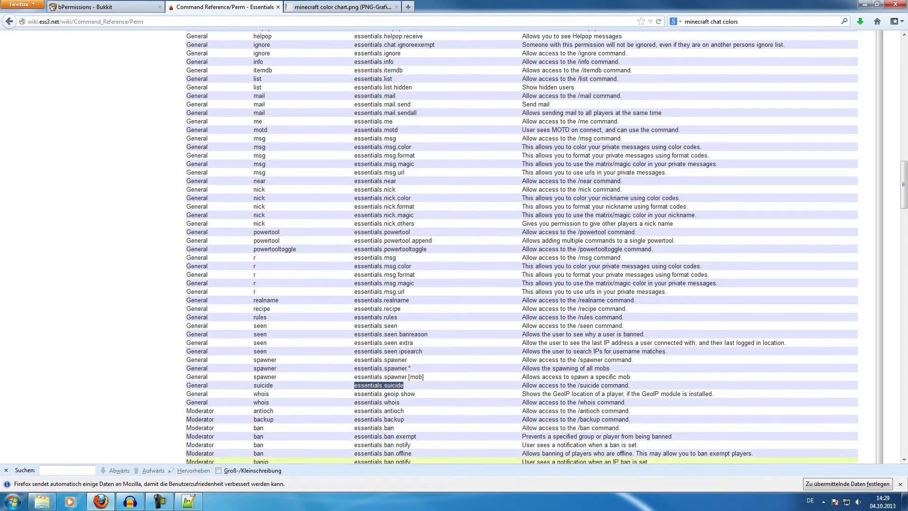
key(ctrl+c)
key(alt+Tab)
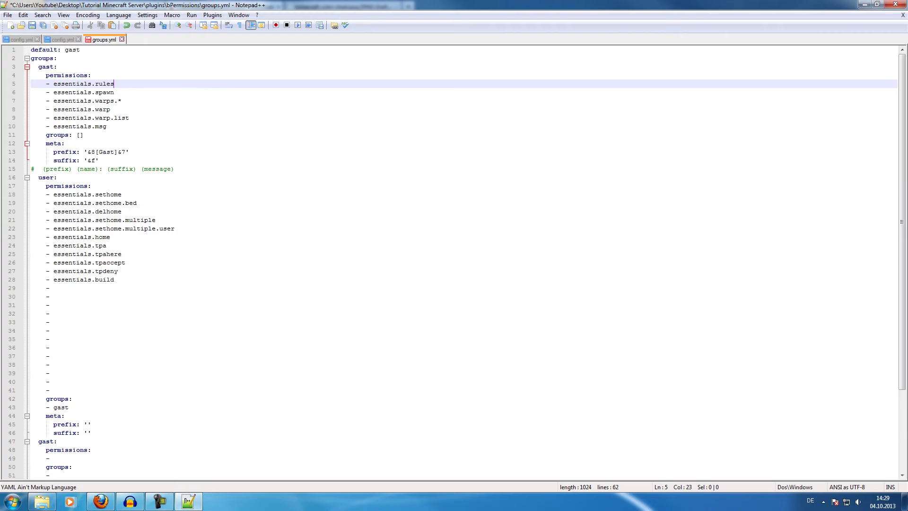
click(54, 288)
key(ctrl+v)
click(61, 288)
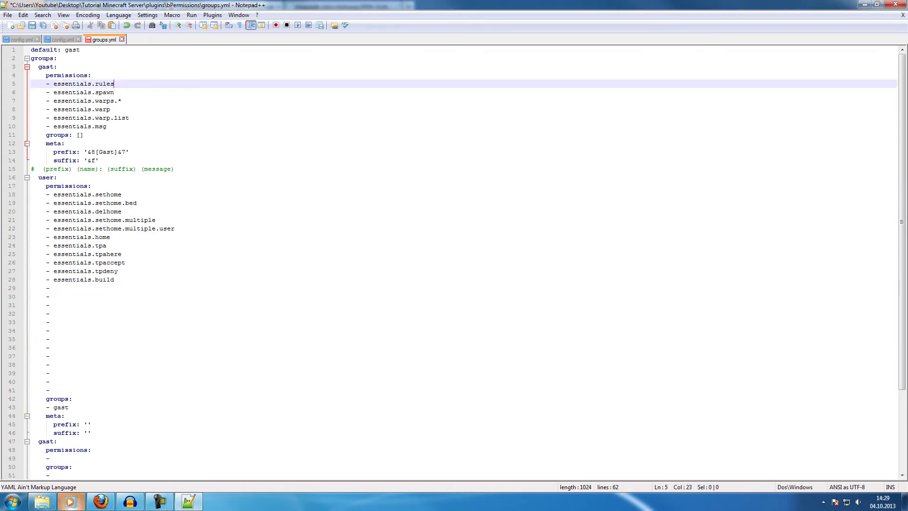
click(100, 501)
key(alt+Tab)
right_click(70, 501)
click(47, 457)
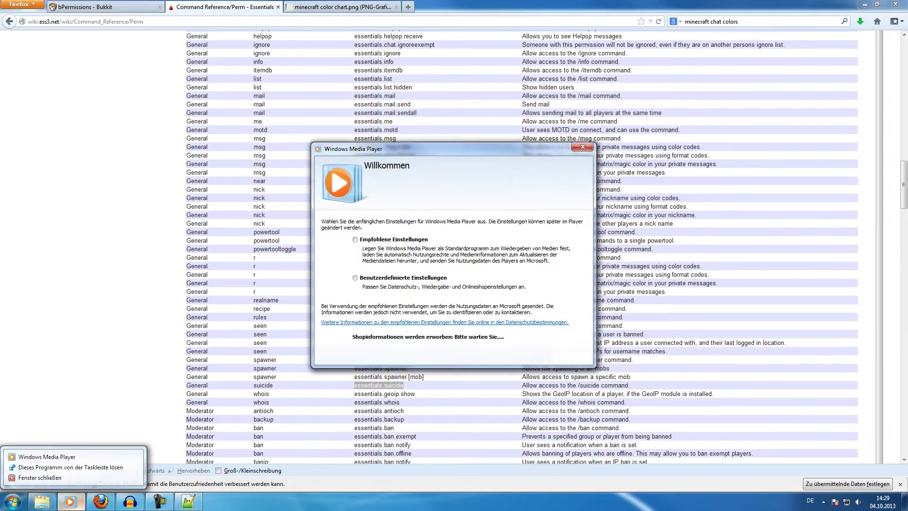
click(39, 477)
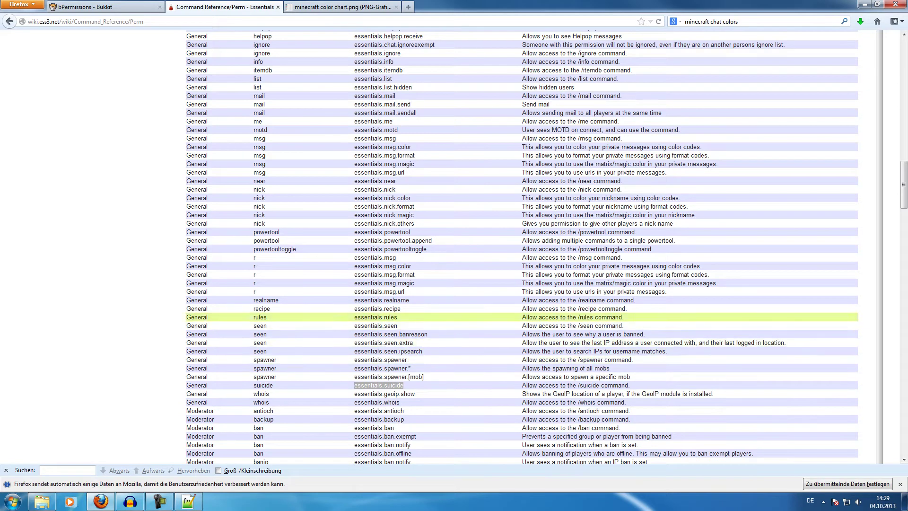
Step: Copy essentials.seen from the permissions reference and add it to user's permissions below essentials.suicide
drag(398, 325, 354, 326)
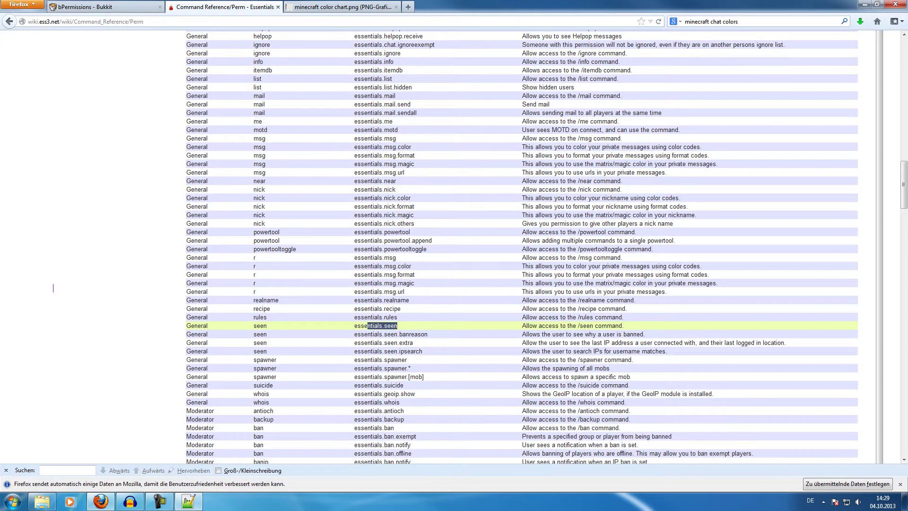
key(Return)
text(-)
key(ctrl+v)
Step: Copy essentials.mail from the permissions reference and add essentials.mail and essentials.mail.send to user's permissions below essentials.seen
key(alt+Tab)
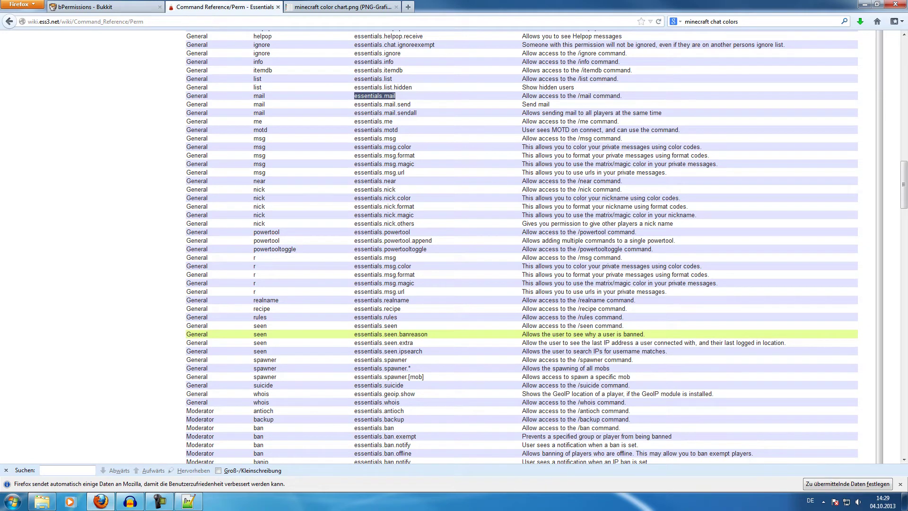
click(188, 502)
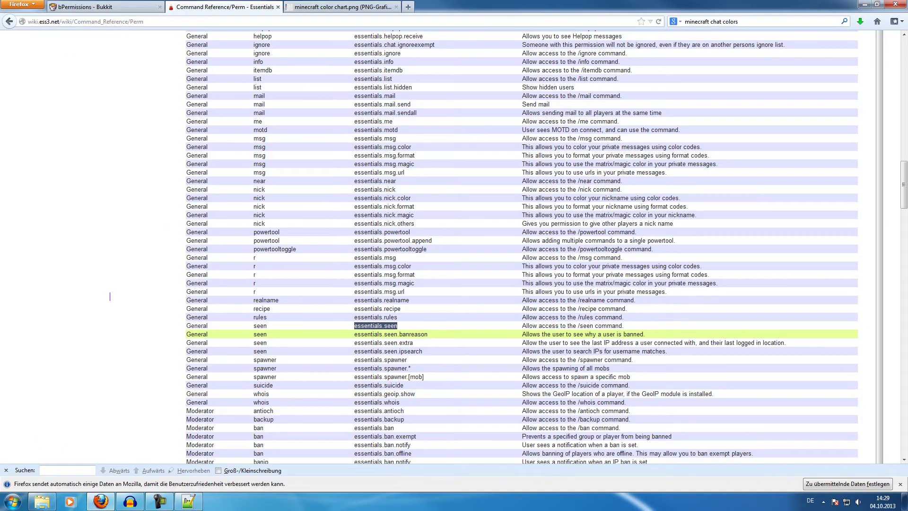
click(54, 306)
key(ctrl+v)
key(ctrl+z)
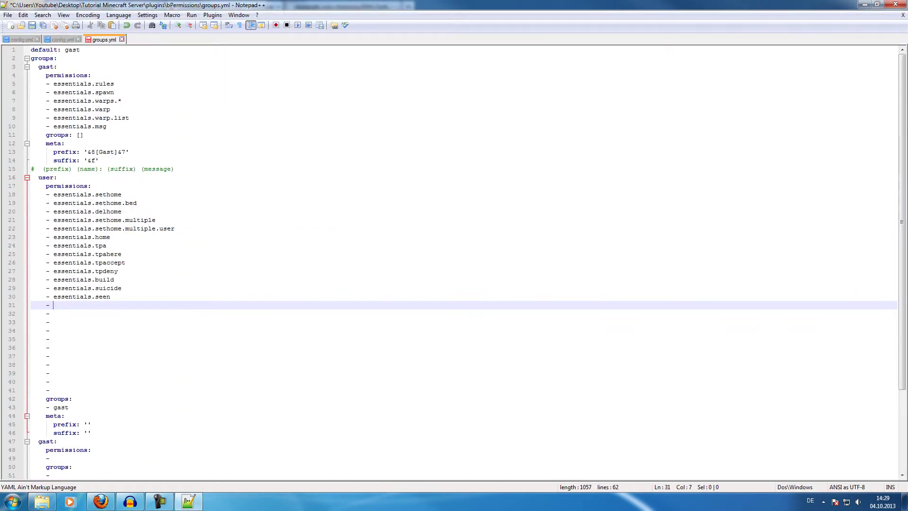
key(ctrl+v)
key(Down)
key(ctrl+v)
text(.send)
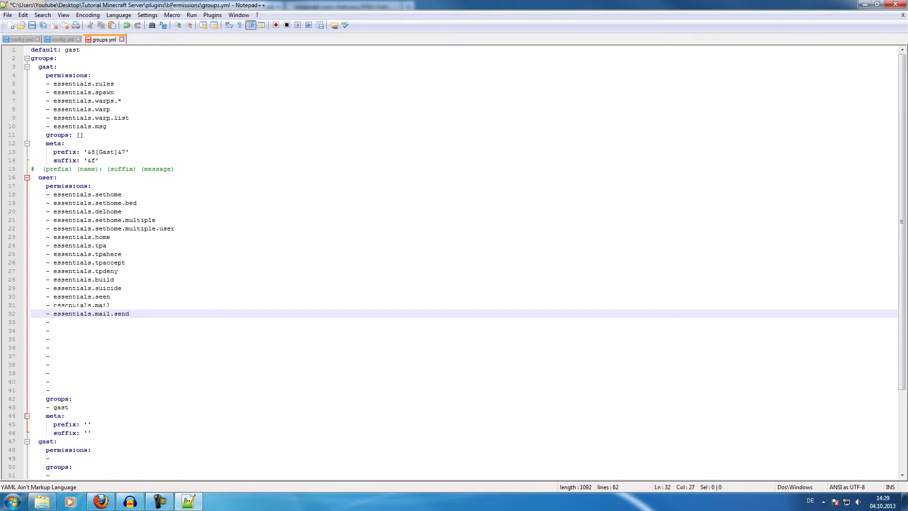
Step: Undo the last three edits in user's permissions
key(ctrl+z)
key(ctrl+z)
key(ctrl+z)
Step: Copy essentials.list from the General section of the permissions reference in Firefox
click(100, 501)
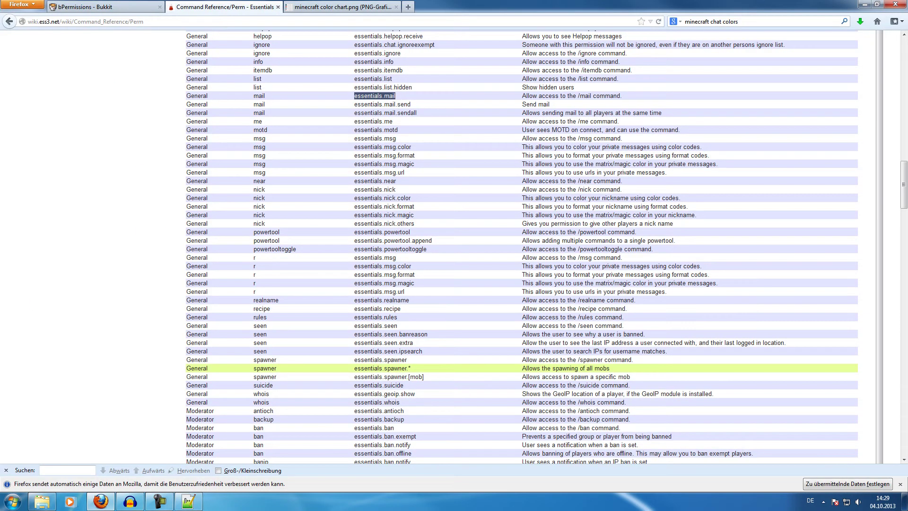
click(354, 291)
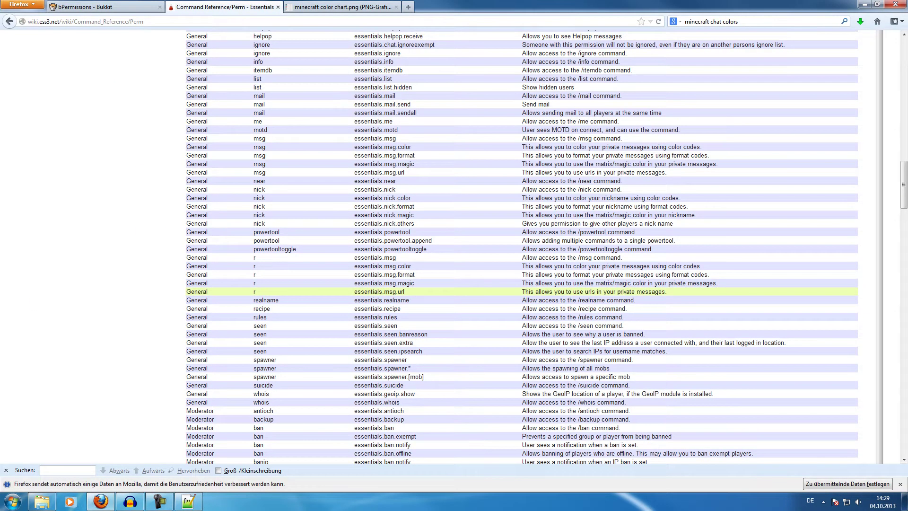
drag(354, 87, 254, 78)
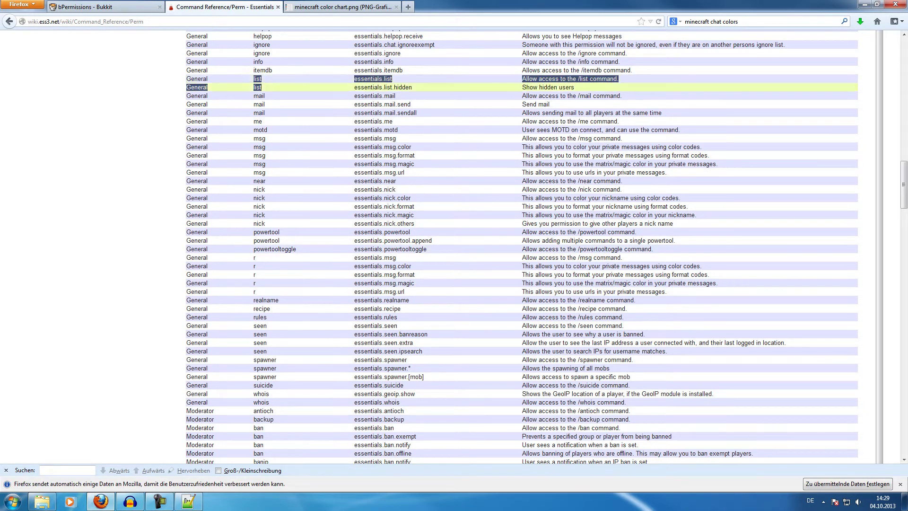
click(397, 87)
drag(392, 79, 354, 79)
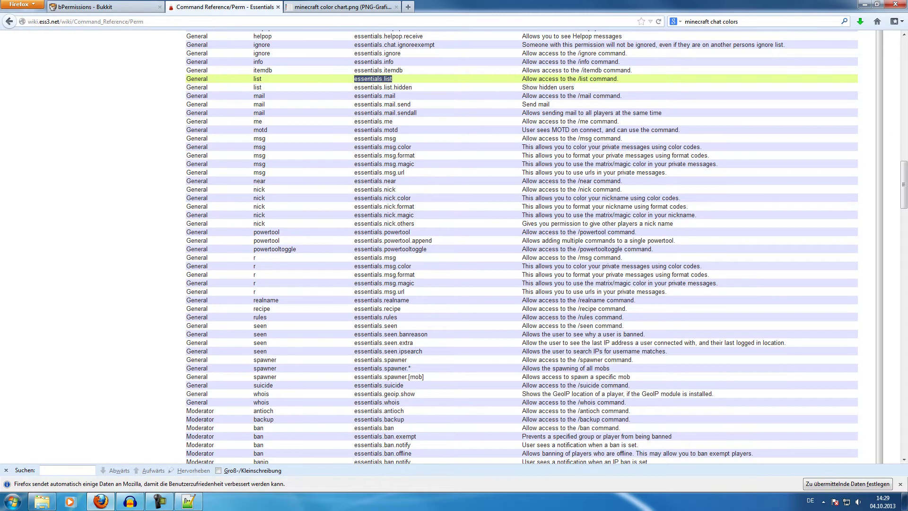
Step: Add essentials.list to gast's permissions in groups.yml below essentials.msg, copying it again from the reference in Firefox
click(188, 501)
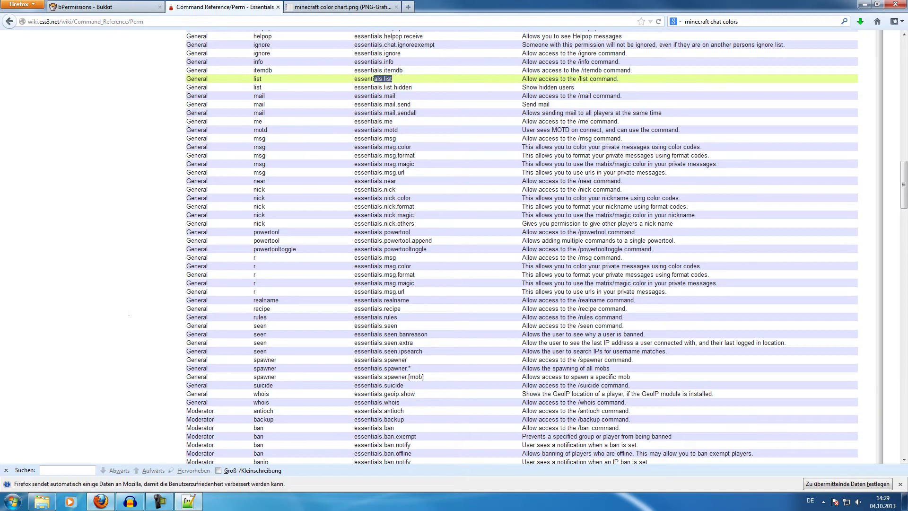
click(129, 118)
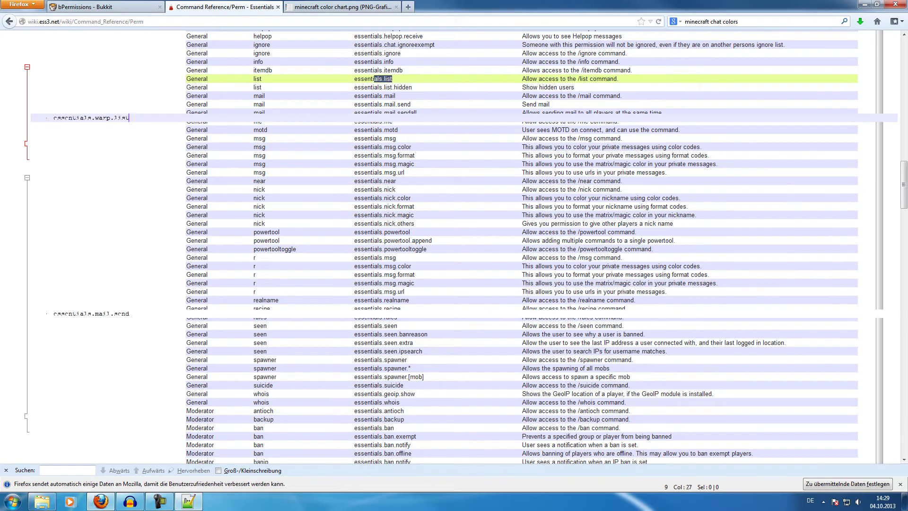
click(83, 135)
click(87, 126)
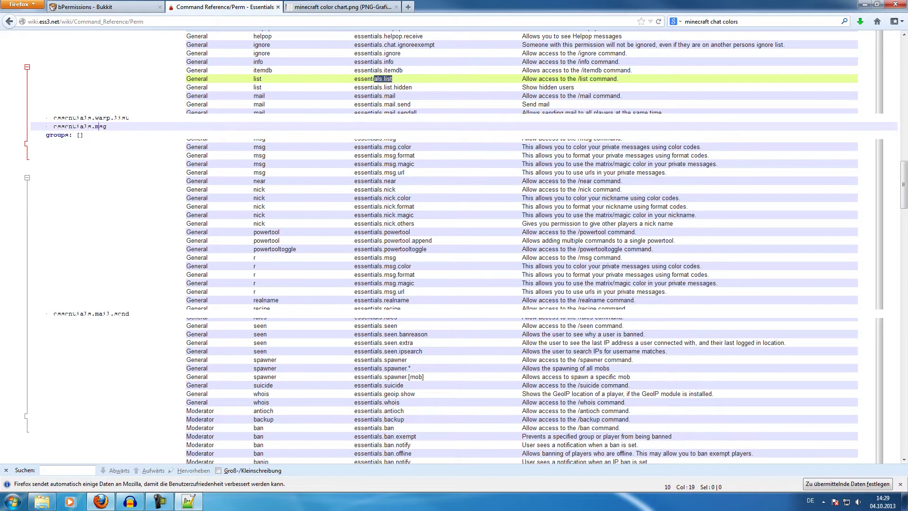
key(End)
key(Return)
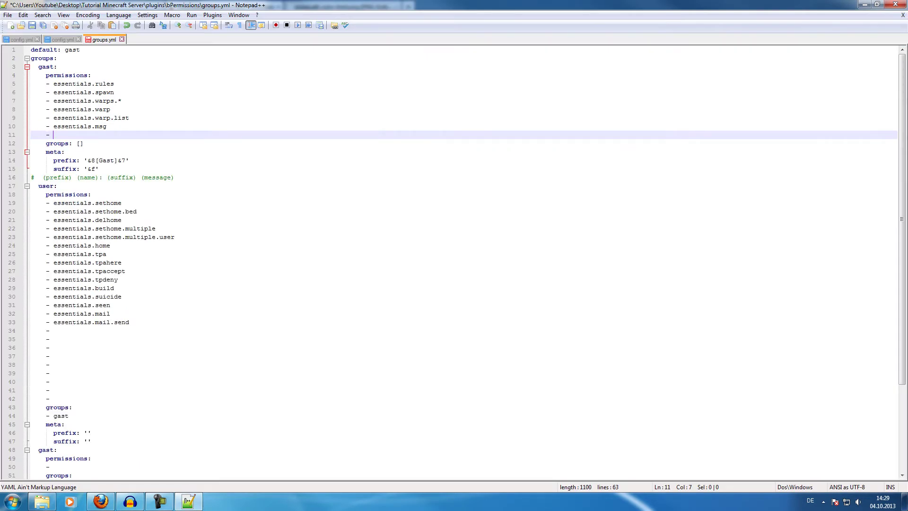
text(- essentials.list)
click(53, 365)
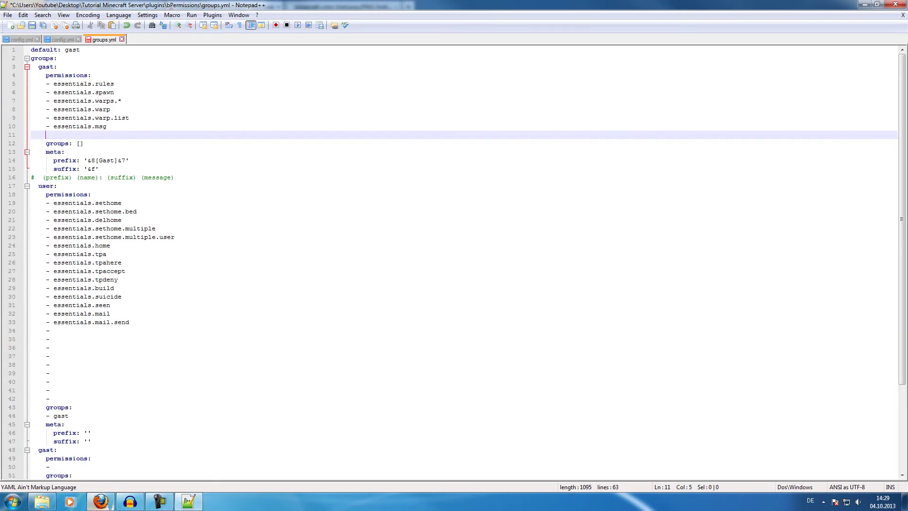
click(101, 501)
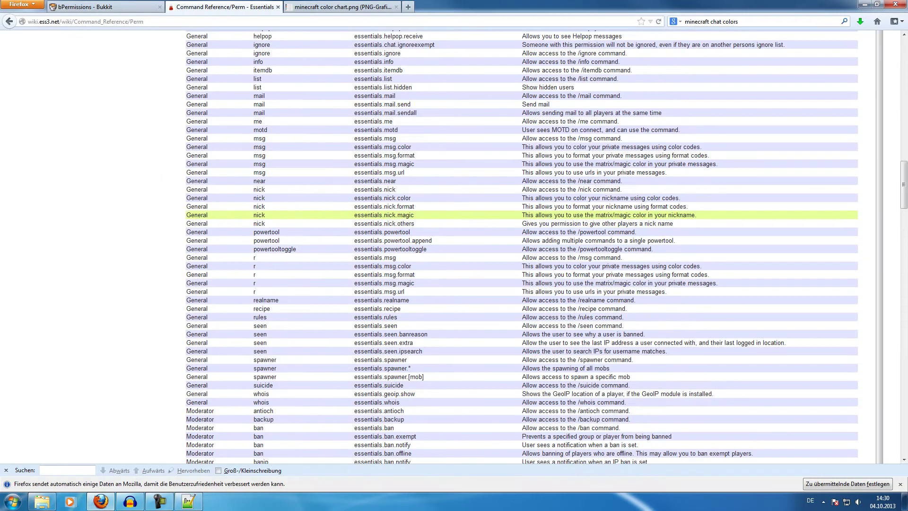
scroll(522, 219, up, 4)
scroll(522, 219, down, 4)
drag(354, 78, 392, 79)
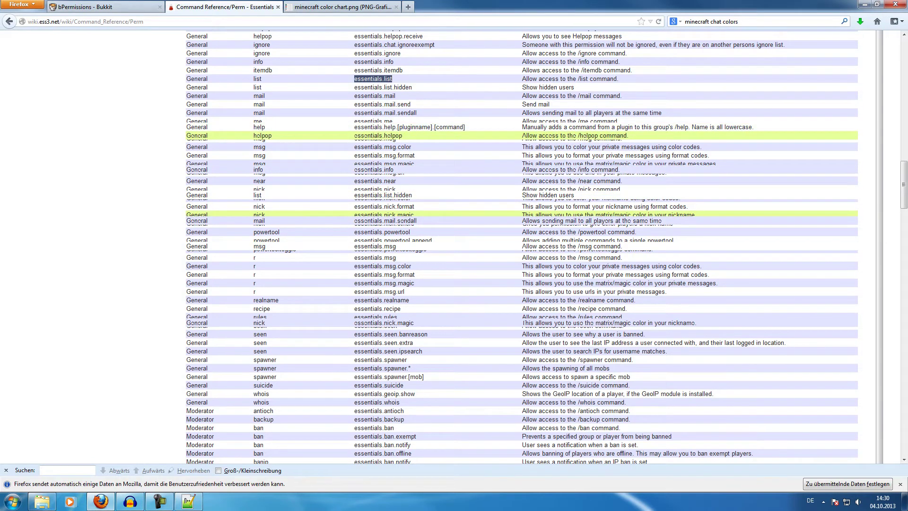
Step: Look through the General and Moderator entries of the permissions reference for further permissions to grant
scroll(523, 247, down, 4)
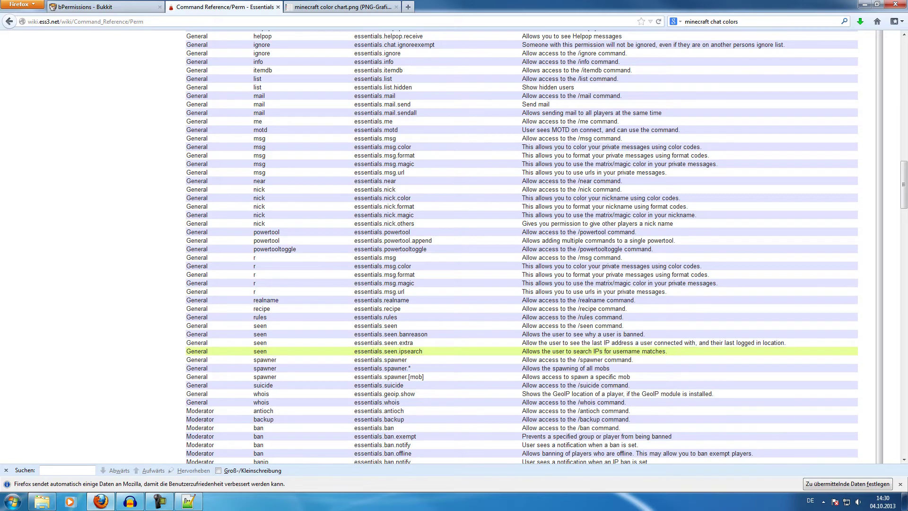
scroll(522, 247, down, 10)
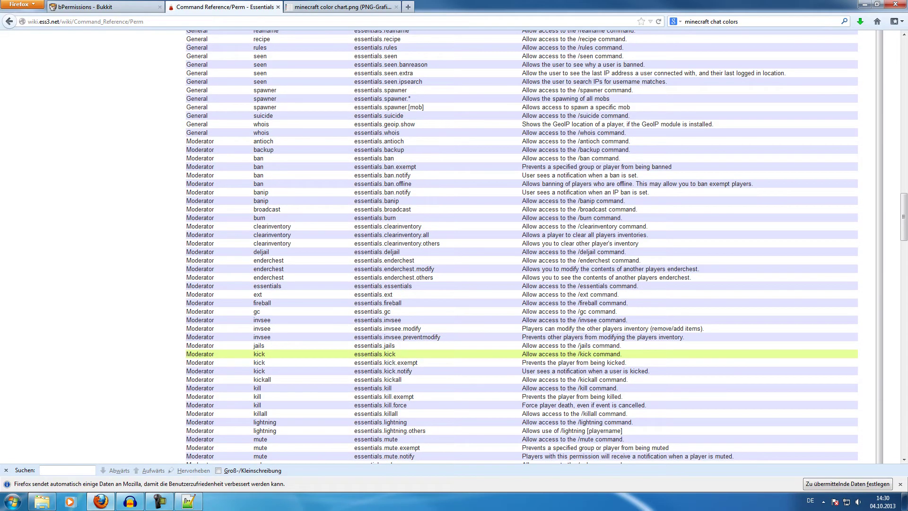
scroll(523, 354, down, 6)
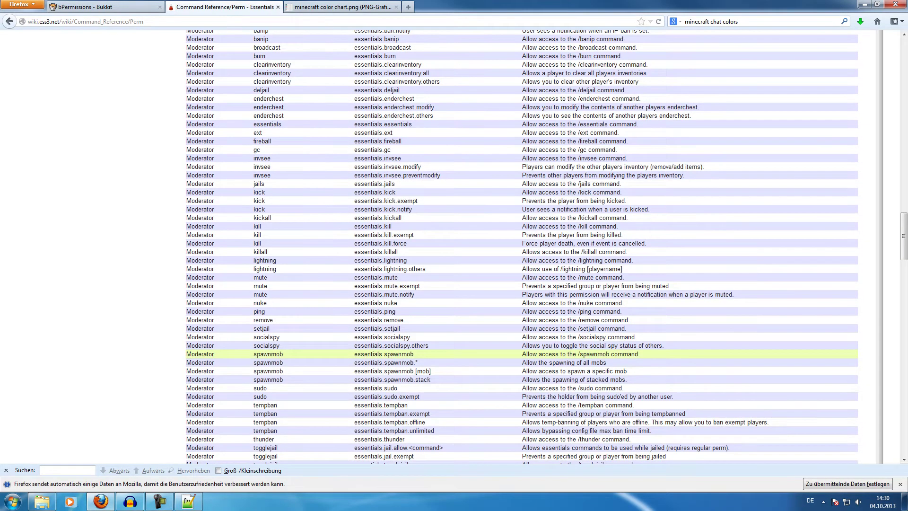
scroll(522, 354, down, 2)
scroll(523, 354, up, 7)
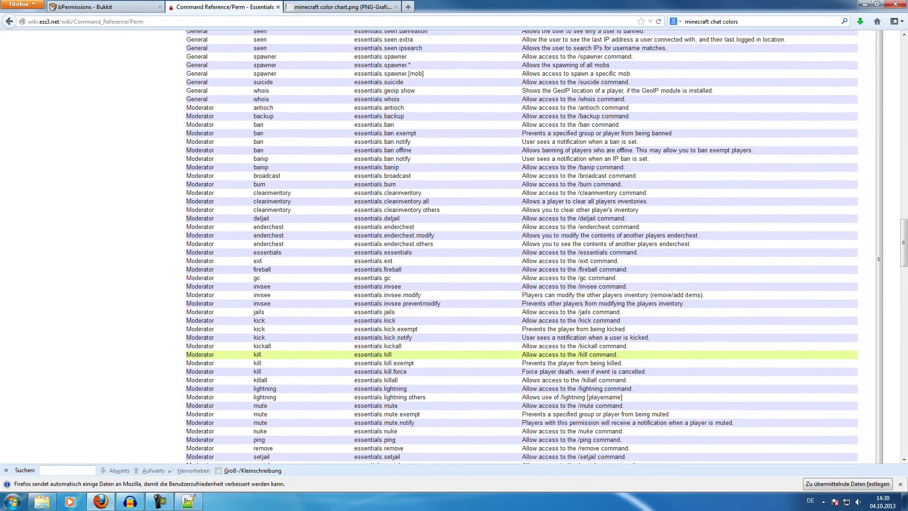
scroll(523, 354, up, 6)
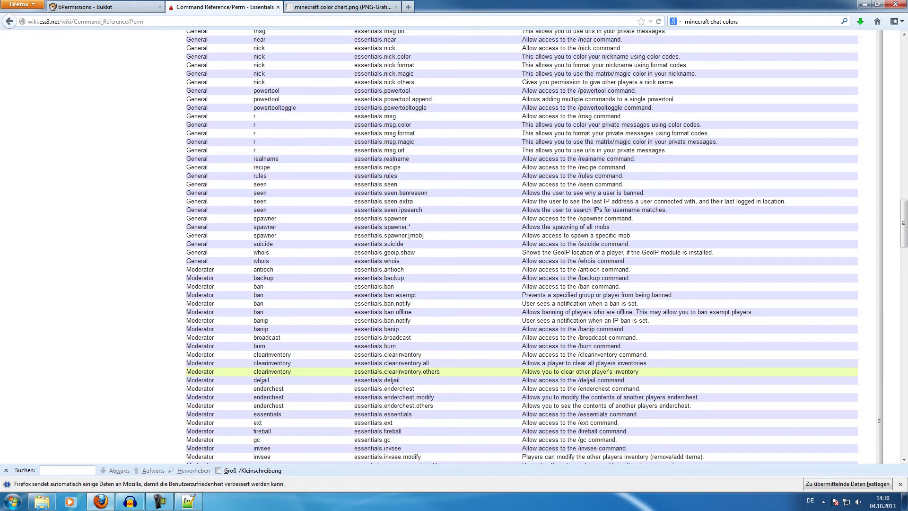
scroll(522, 369, up, 8)
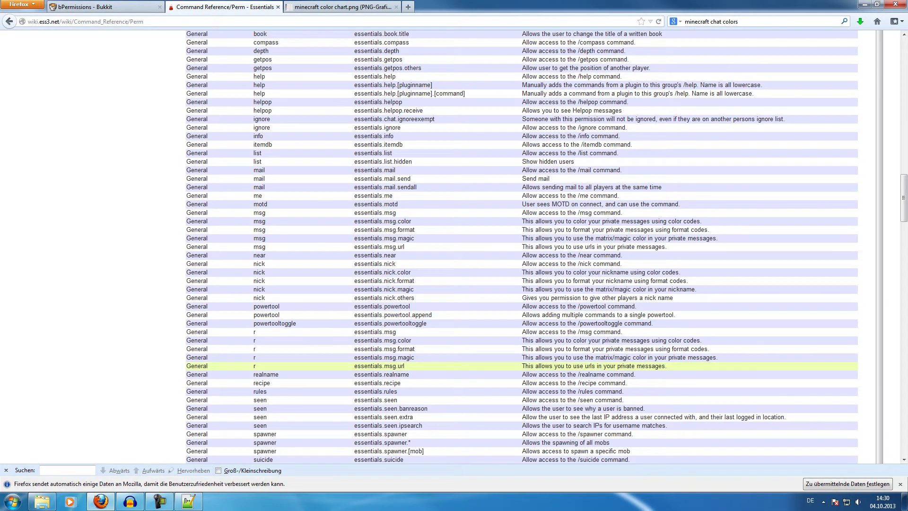
scroll(522, 369, up, 4)
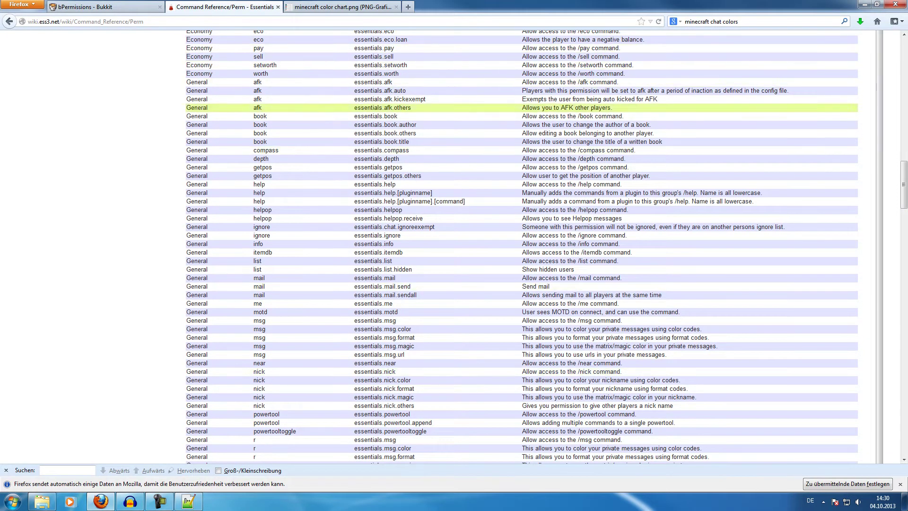
Step: Copy essentials.afk from the permissions reference and paste it on two lines below essentials.list in gast's permissions
drag(393, 83, 354, 83)
key(ctrl+c)
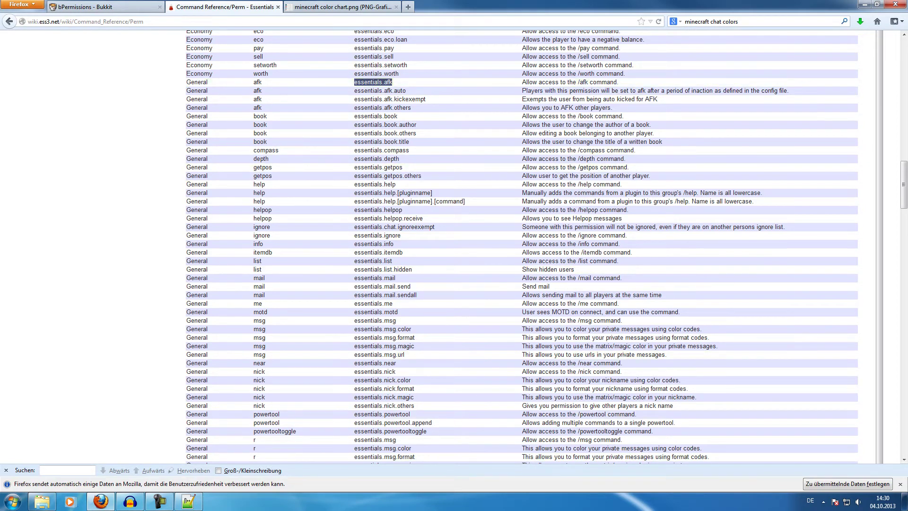
click(410, 108)
click(189, 501)
key(Return)
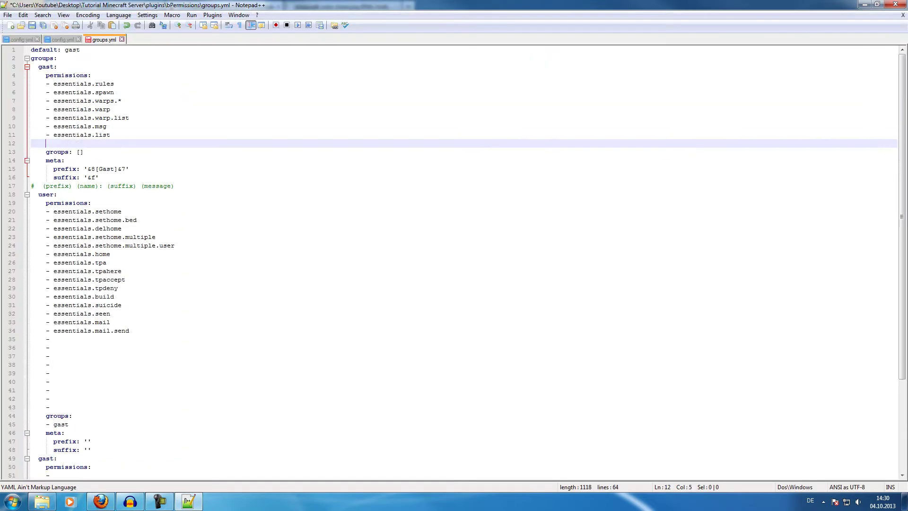
key(ctrl+v)
key(Return)
key(ctrl+v)
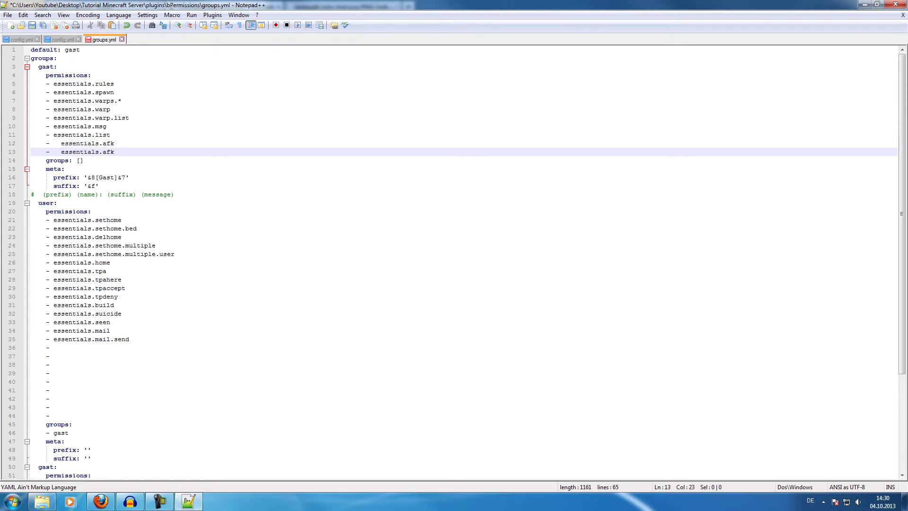
Step: Complete the second essentials.afk line as essentials.afk.auto and align both entries with the rest of gast's permissions
text(.aut)
key(BackSpace)
key(BackSpace)
key(BackSpace)
key(BackSpace)
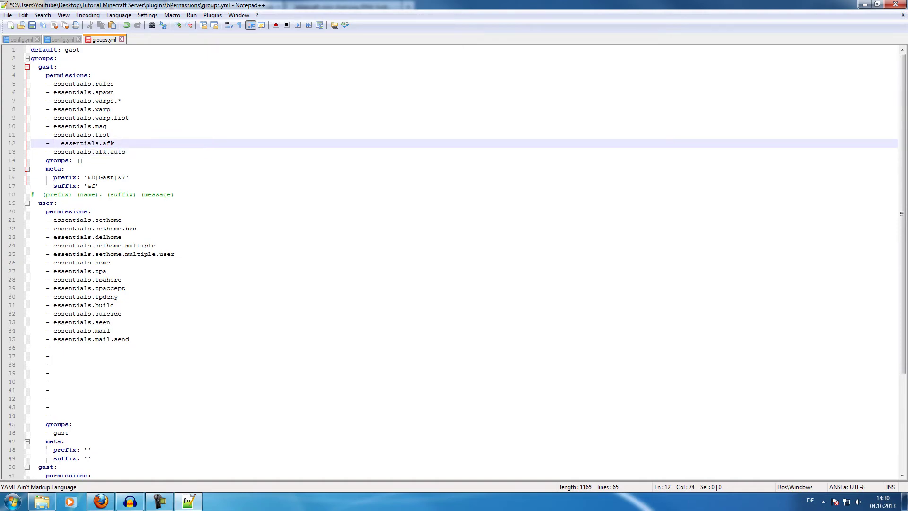
key(ctrl+z)
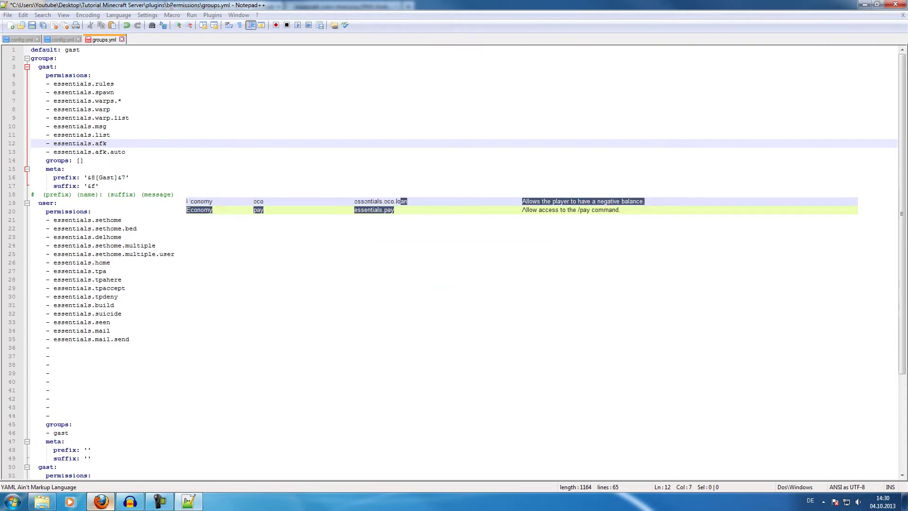
Step: Copy essentials.eco from the permissions reference in Firefox and add it to user's permissions below essentials.mail.send
drag(394, 193, 354, 193)
key(ctrl+c)
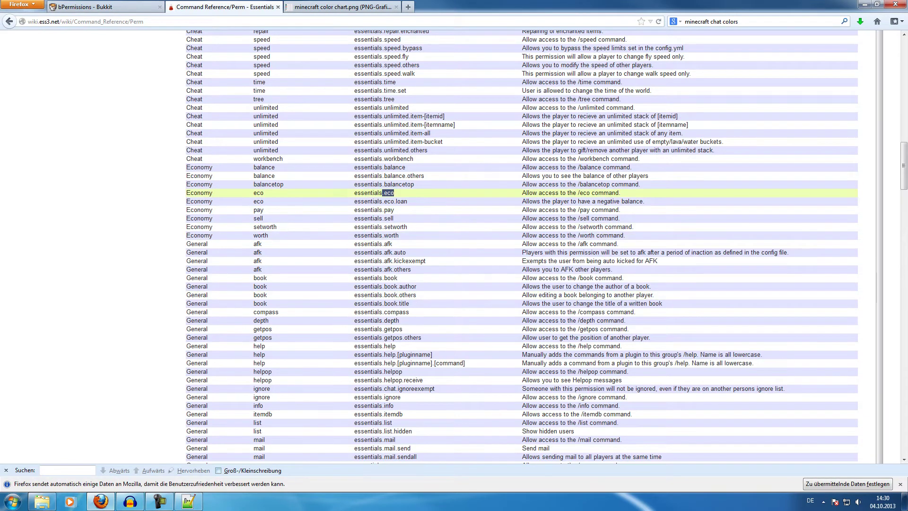
click(188, 501)
key(ctrl+v)
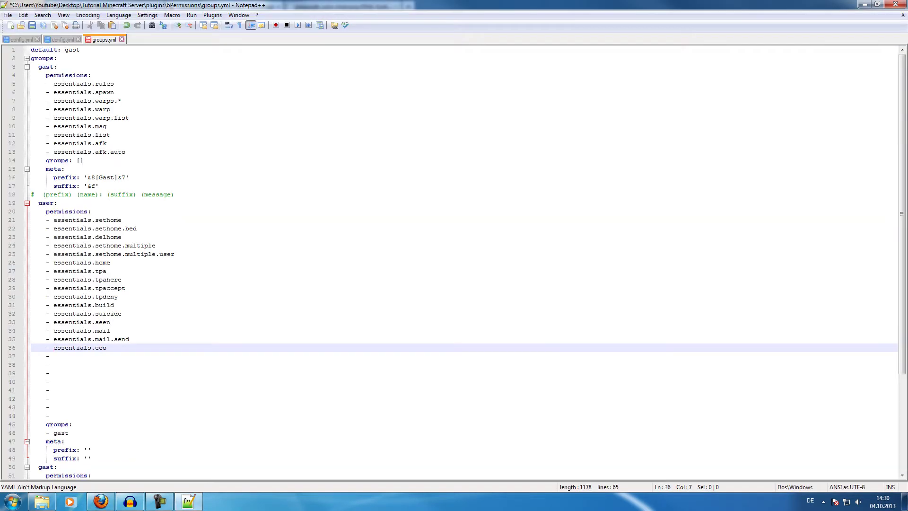
Step: Add essentials.pay to user's permissions below essentials.eco by pasting the copied entry and changing its ending
click(57, 356)
key(ctrl+v)
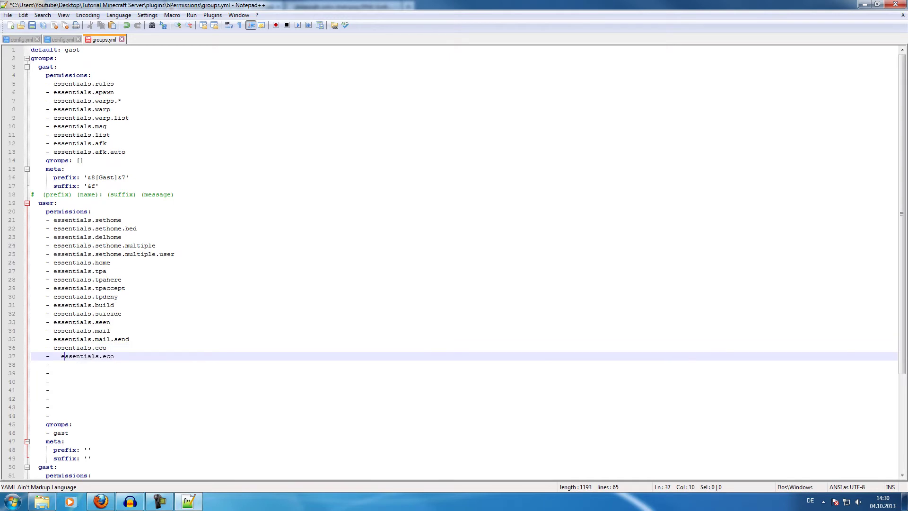
key(BackSpace)
key(End)
key(BackSpace)
key(BackSpace)
key(BackSpace)
text(pay)
Step: Add essentials.sell to user's permissions below essentials.pay and paste essentials.balance, copied from the reference in Firefox, beneath it
key(Down)
text(es)
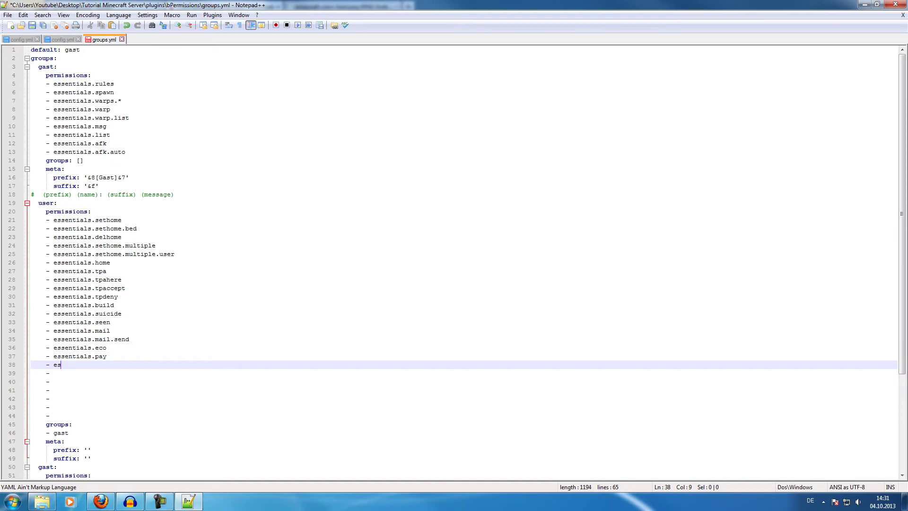
text(sentials.send)
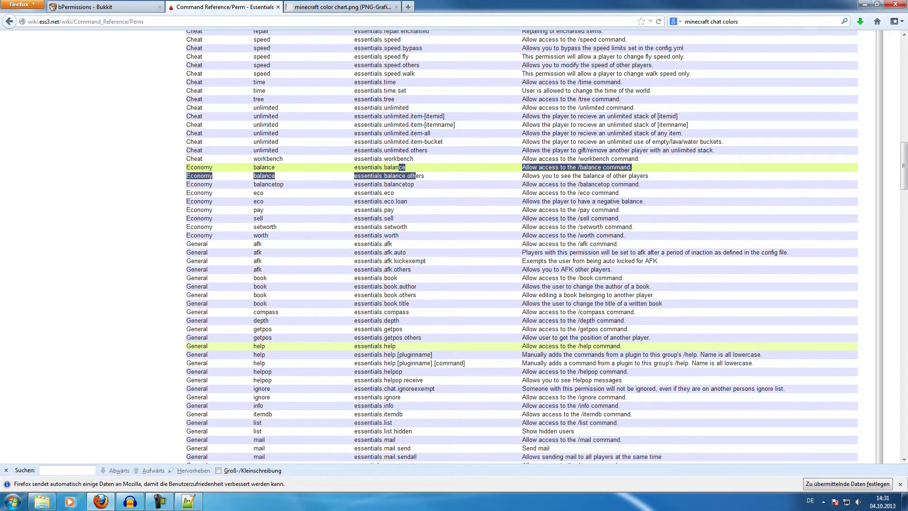
drag(405, 167, 354, 167)
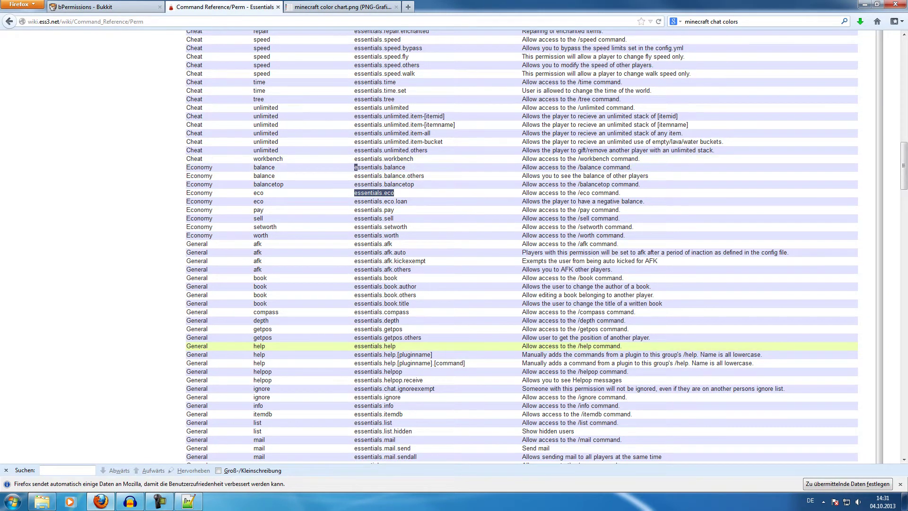
key(ctrl+c)
click(188, 501)
key(Return)
key(ctrl+v)
key(Up)
key(ctrl+shift+Left)
text(sell)
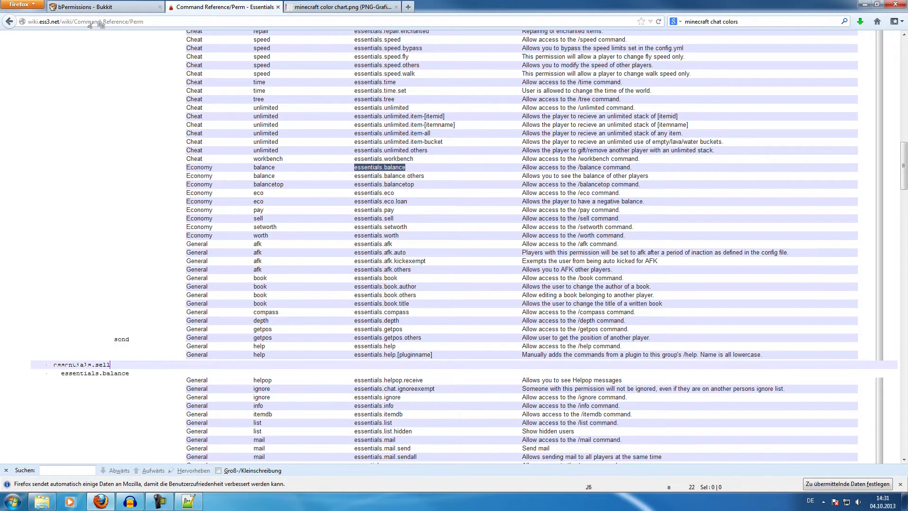
Step: Remove the extra indentation before essentials.balance so it lines up with user's other permissions
key(Down)
key(Left)
key(Left)
key(Left)
key(Left)
key(Left)
key(Left)
key(Left)
key(Left)
key(Left)
key(Left)
key(Left)
key(Left)
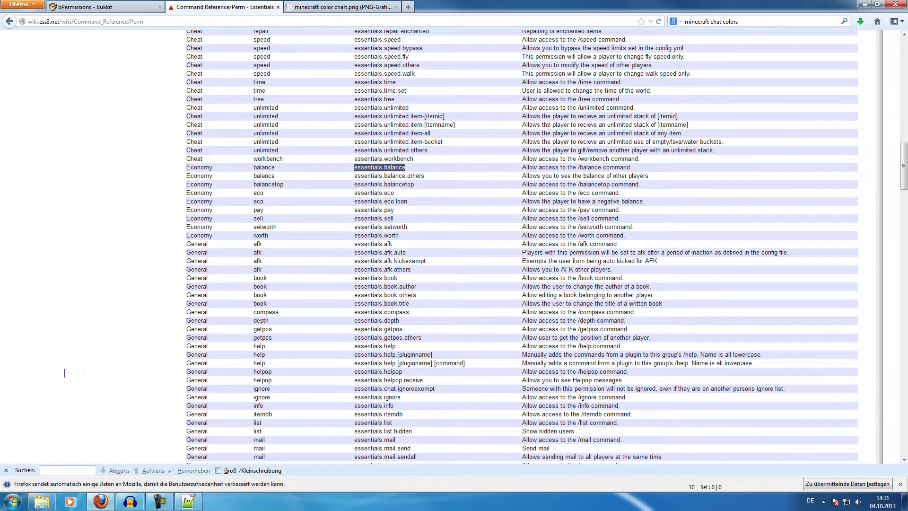
key(BackSpace)
key(BackSpace)
key(Down)
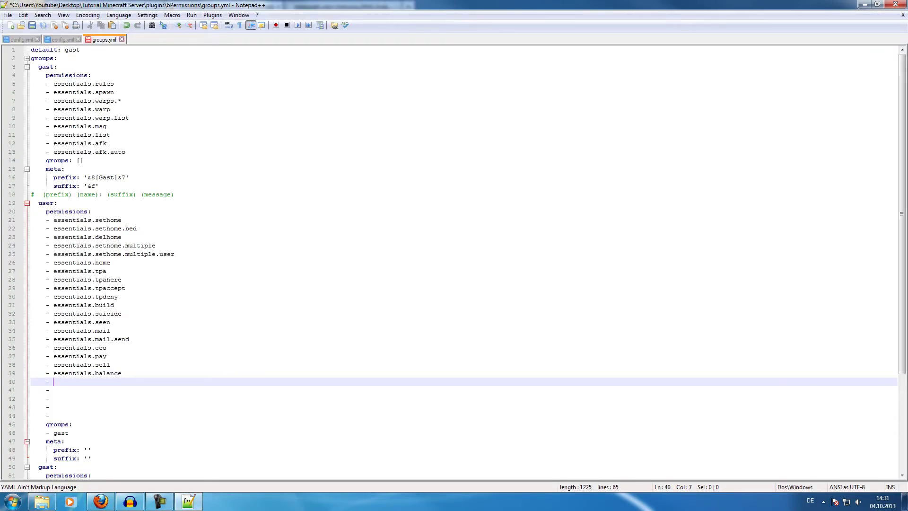
Step: Find essentials.ping in the permissions reference in Firefox and paste it into user's permissions below essentials.balance
key(Up)
key(Tab)
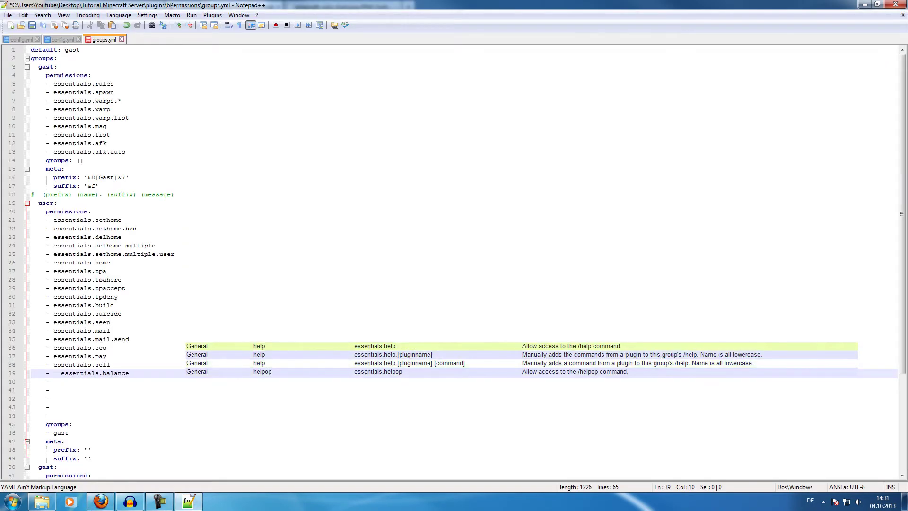
key(alt+Tab)
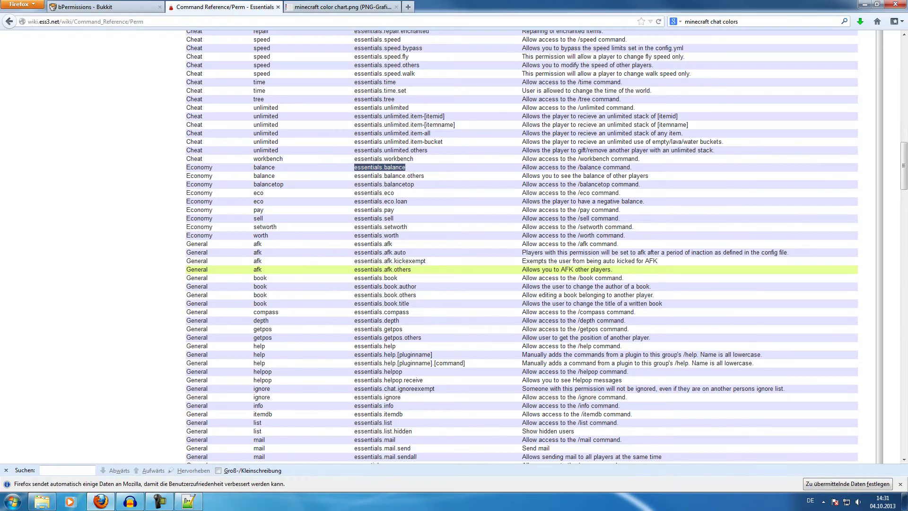
double_click(380, 167)
scroll(523, 267, down, 6)
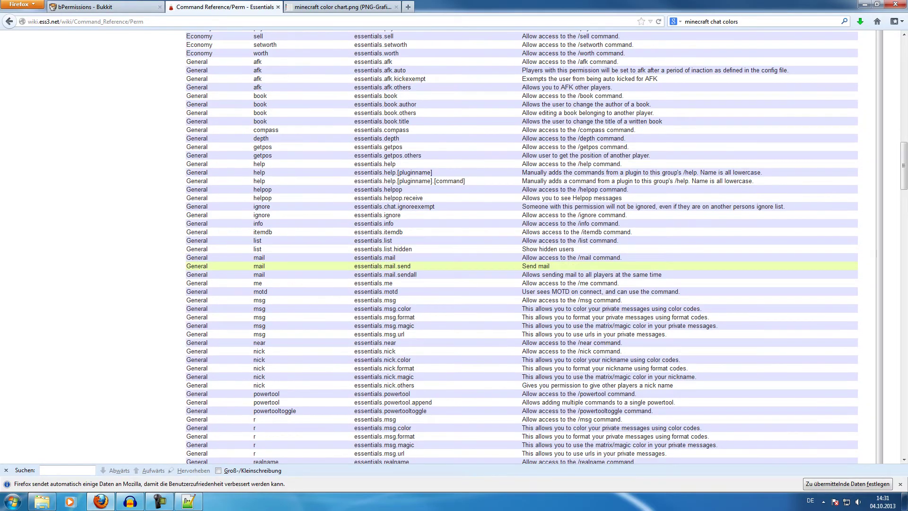
scroll(523, 269, down, 10)
scroll(523, 273, down, 7)
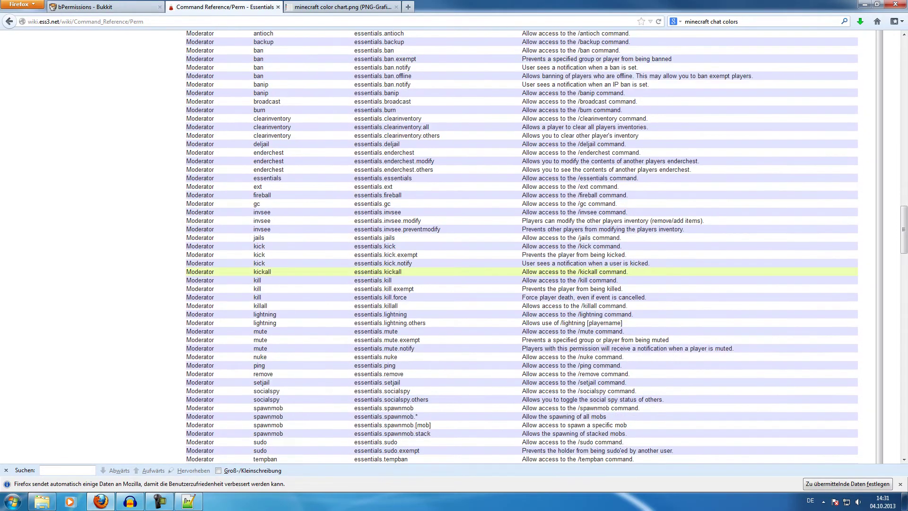
scroll(523, 267, down, 5)
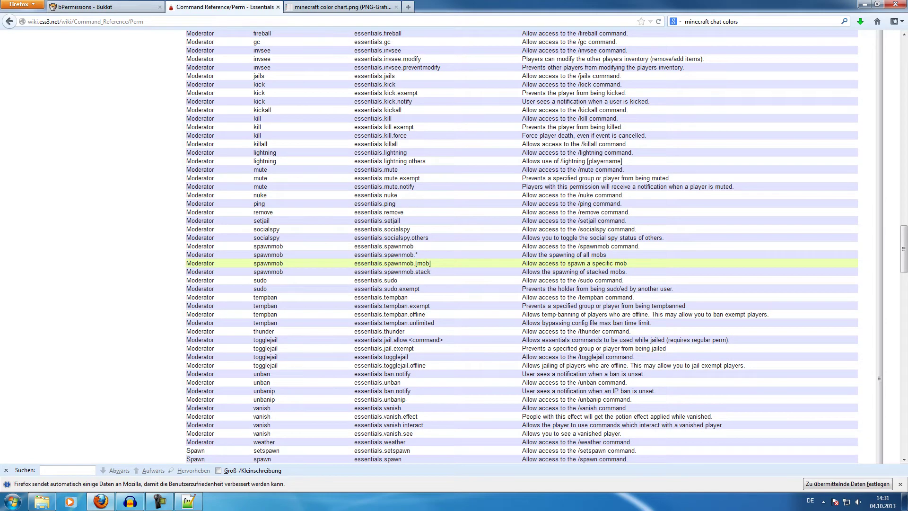
drag(396, 203, 379, 203)
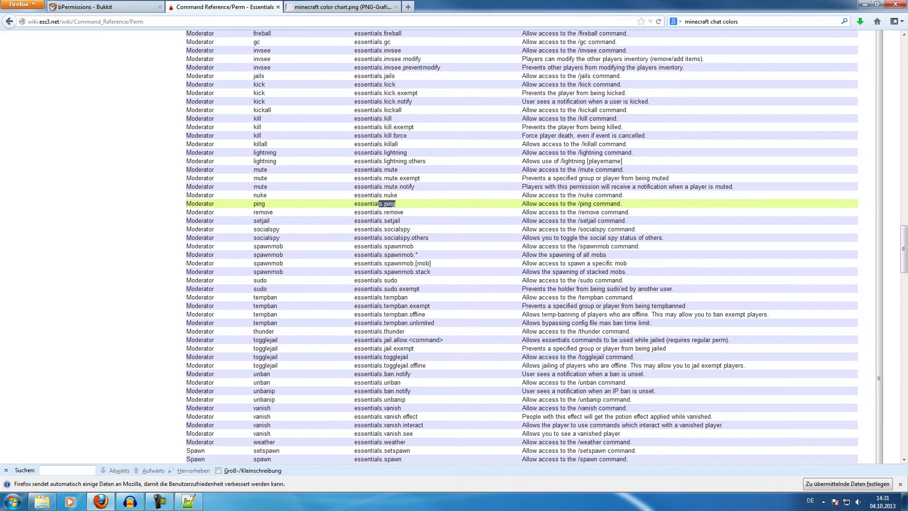
key(alt+Tab)
key(ctrl+v)
Step: Look through the remaining Moderator, Teleport and Various permissions in the Firefox reference for further user entries
key(alt+Tab)
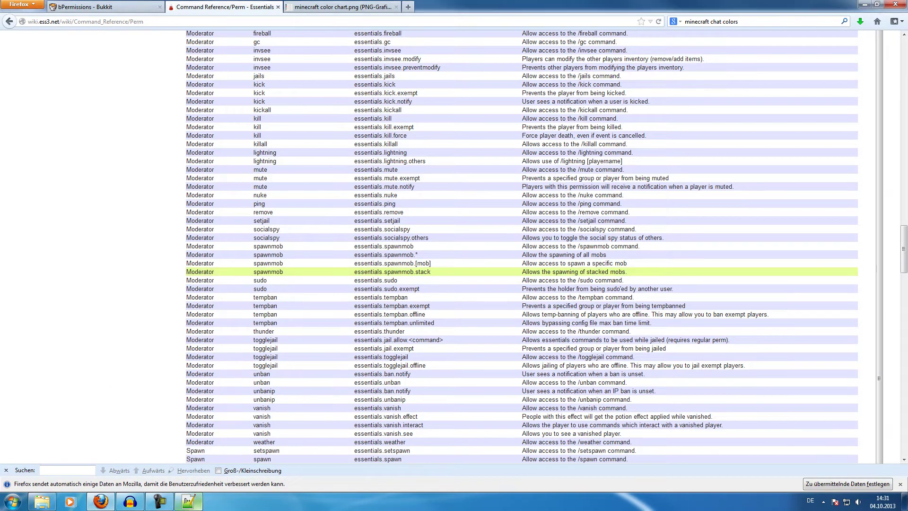
scroll(109, 381, down, 6)
scroll(110, 381, down, 7)
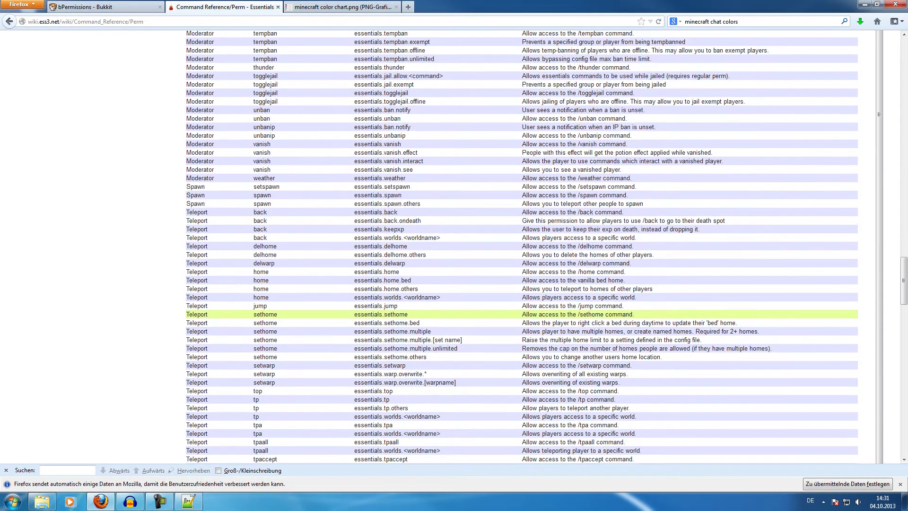
scroll(521, 362, down, 12)
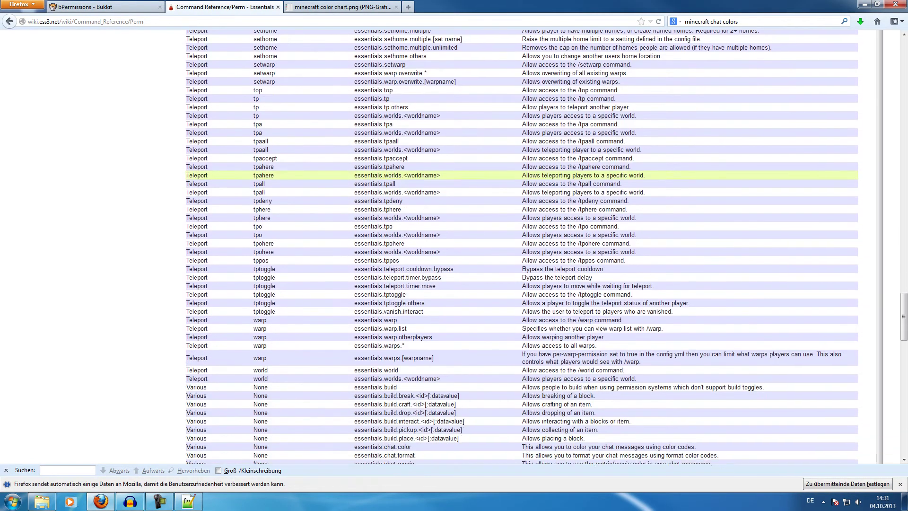
scroll(520, 361, down, 15)
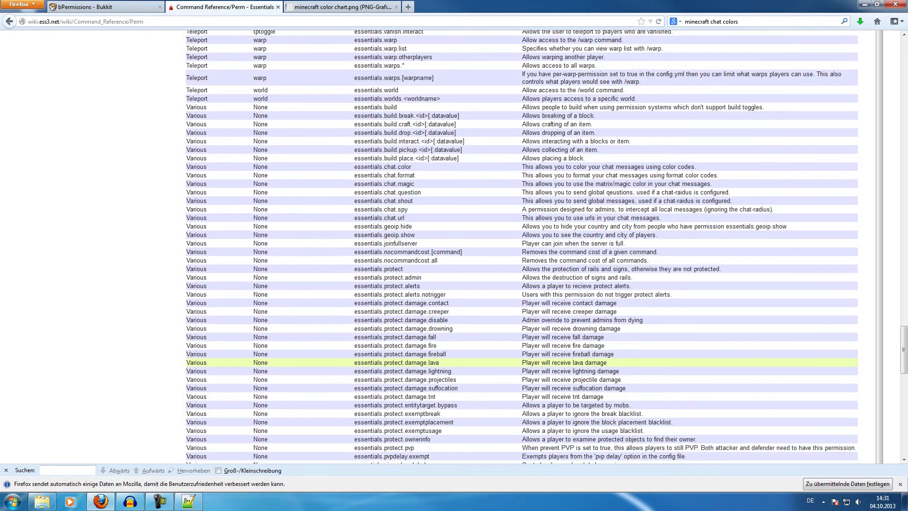
scroll(520, 325, up, 5)
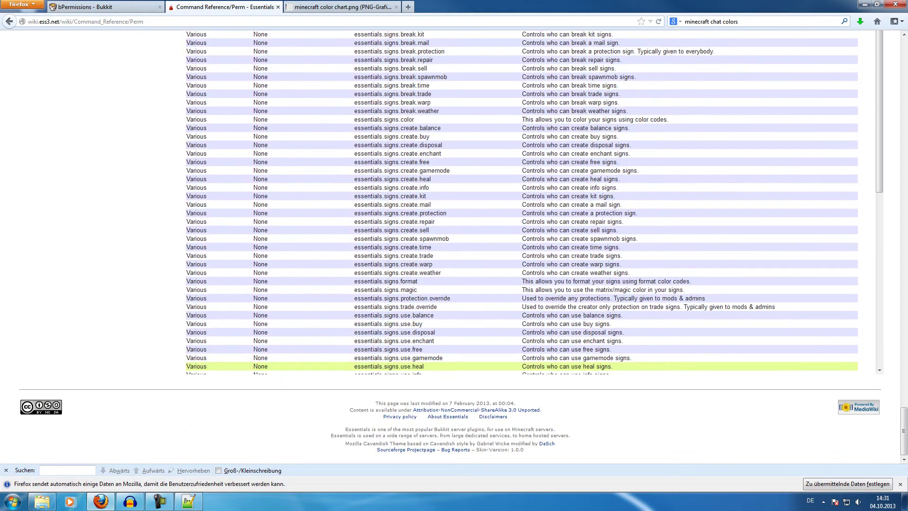
scroll(520, 366, up, 10)
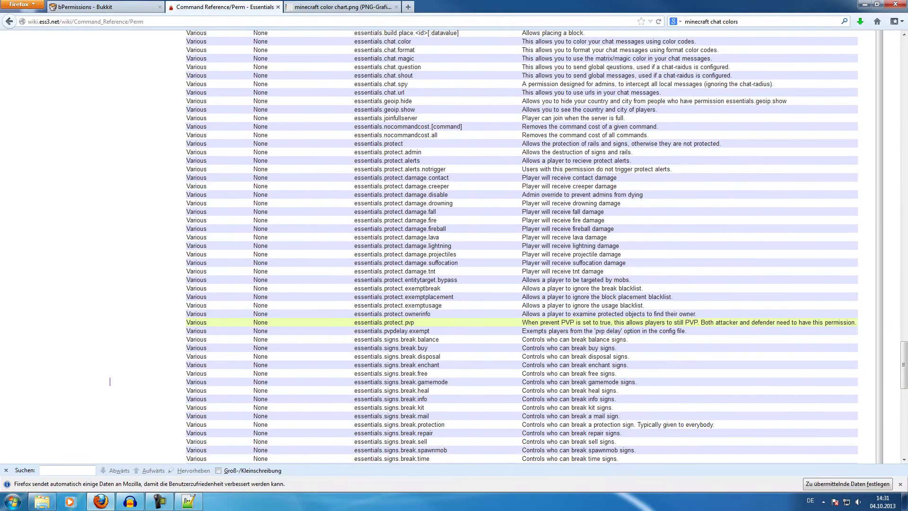
Step: Return to groups.yml and delete the four unused empty entries below essentials.ping in user's permissions
key(alt+Tab)
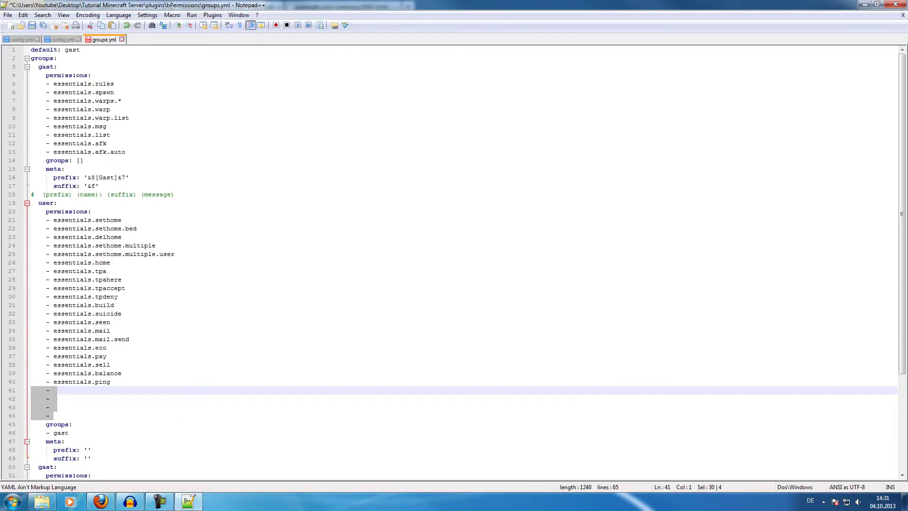
key(shift+Down)
key(shift+Left)
key(BackSpace)
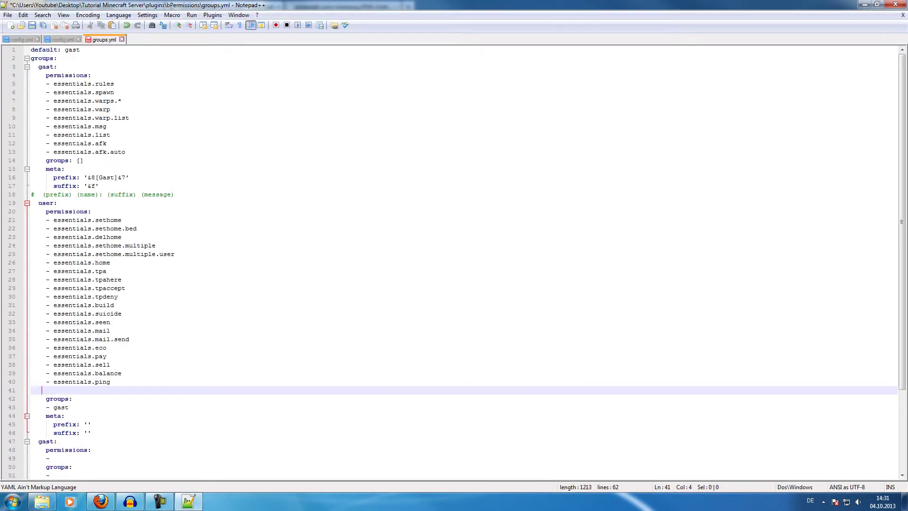
key(BackSpace)
key(BackSpace)
key(BackSpace)
key(BackSpace)
scroll(464, 263, down, 4)
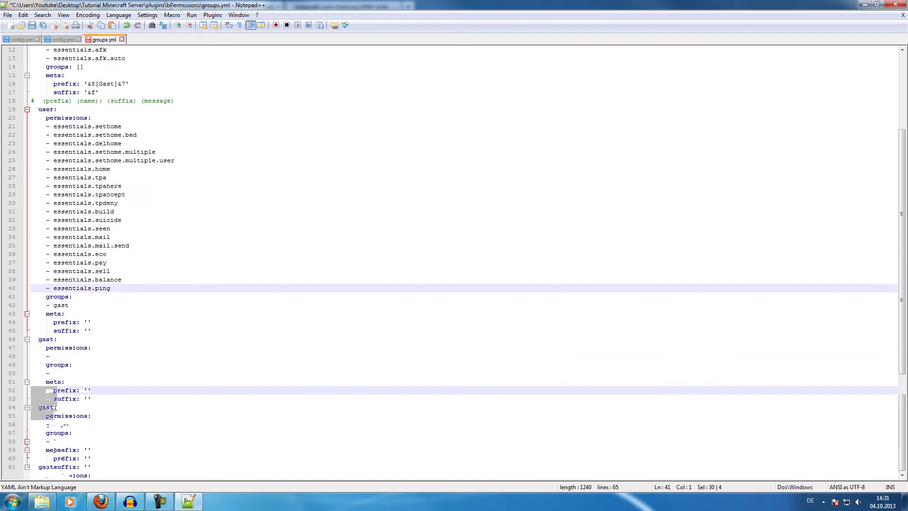
key(BackSpace)
key(BackSpace)
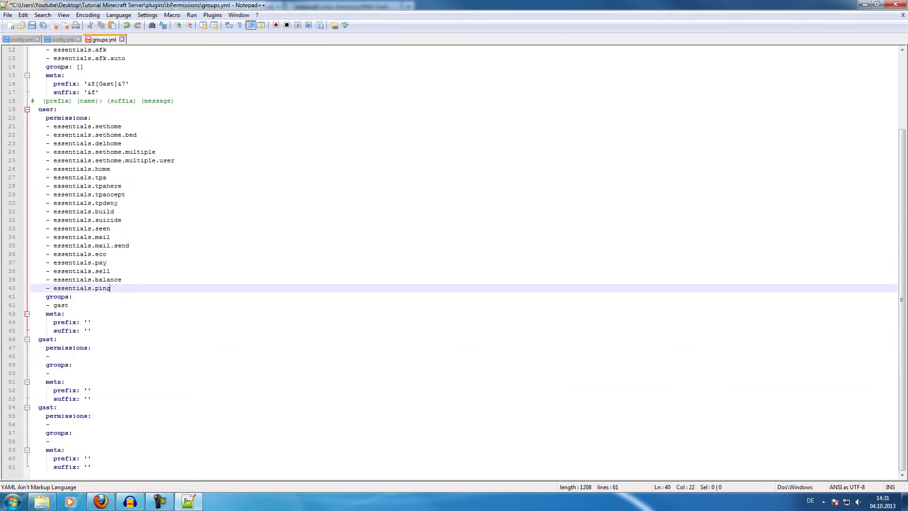
Step: Consult the color chart in Firefox, then set user's prefix to '&2[User]&f' and suffix to '&f' in groups.yml
click(87, 322)
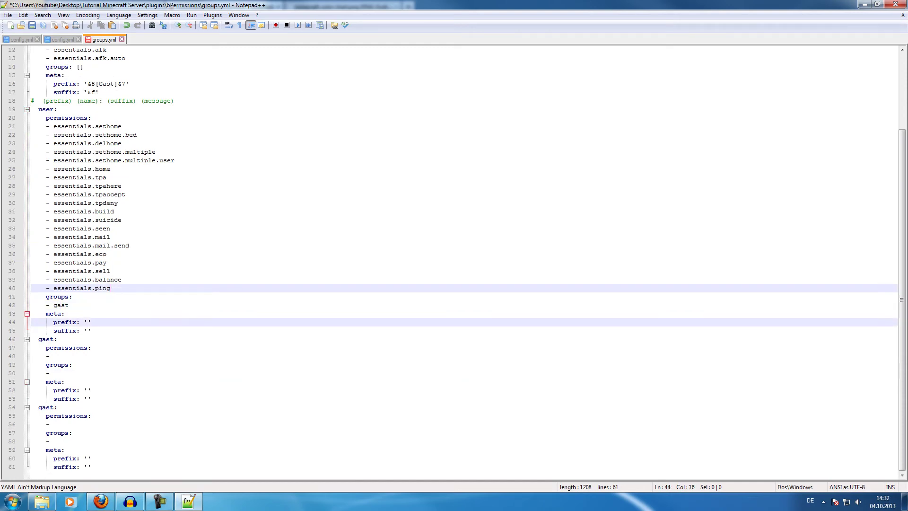
text(&)
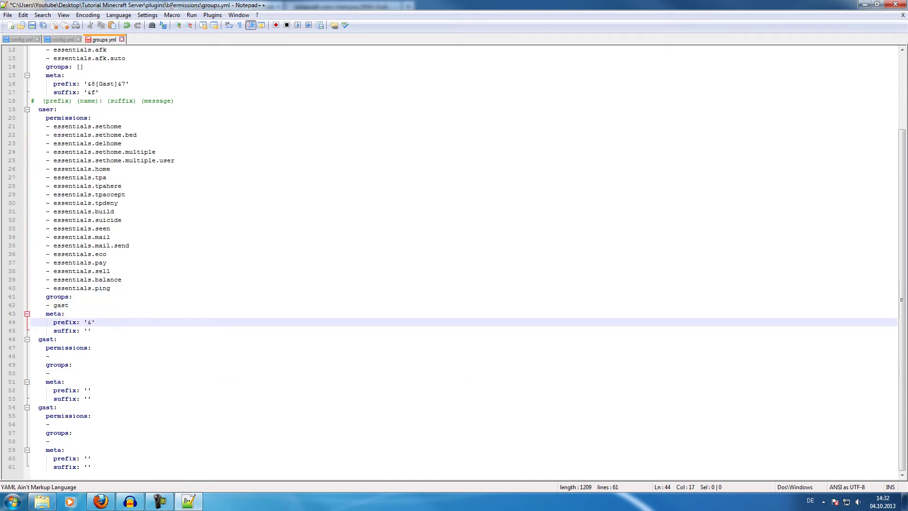
key(BackSpace)
key(alt+Tab)
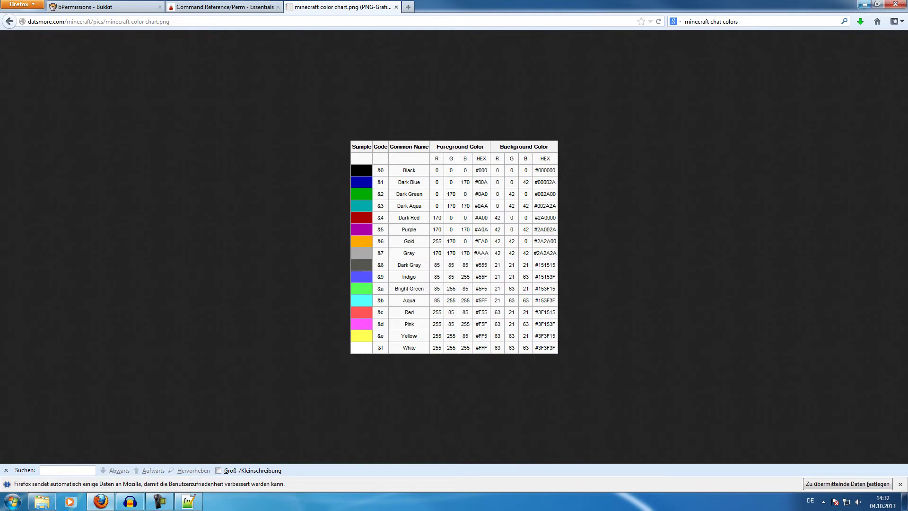
key(alt+Tab)
key(alt+Tab)
click(100, 501)
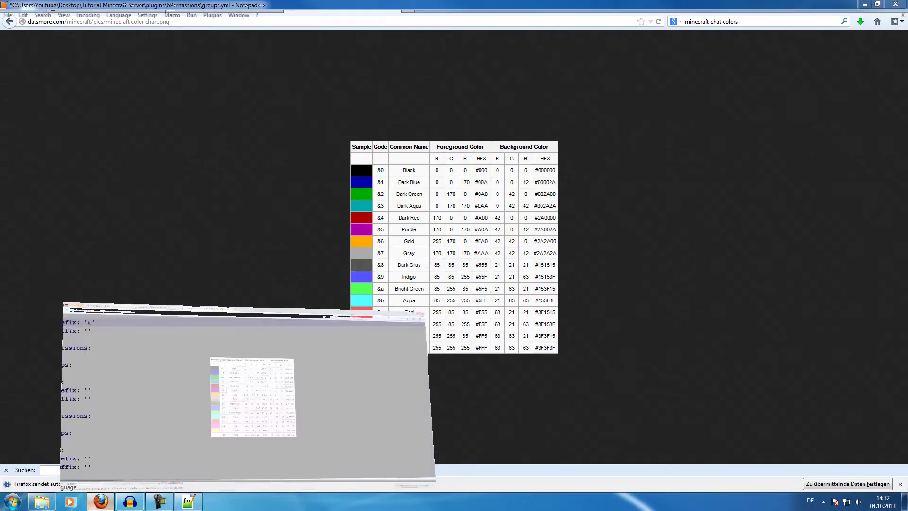
key(alt+Tab)
text(2[)
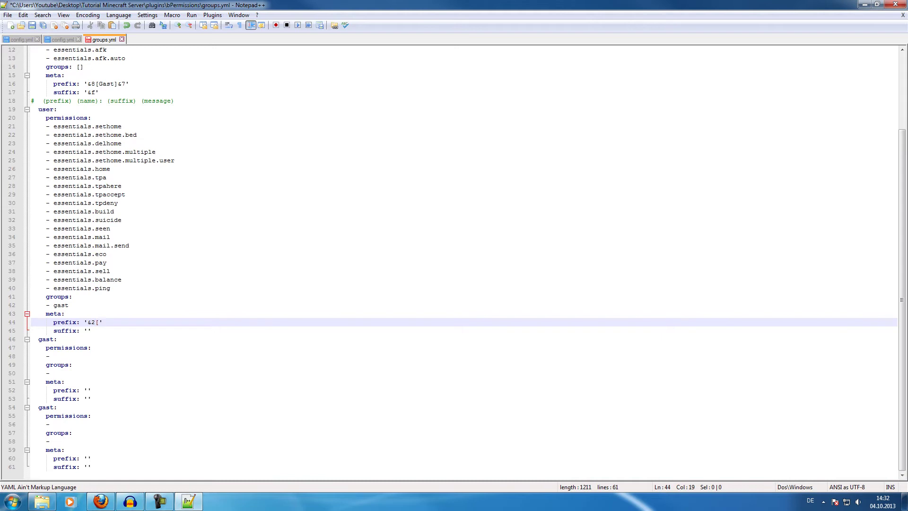
text(User]&f)
click(91, 331)
text(&f)
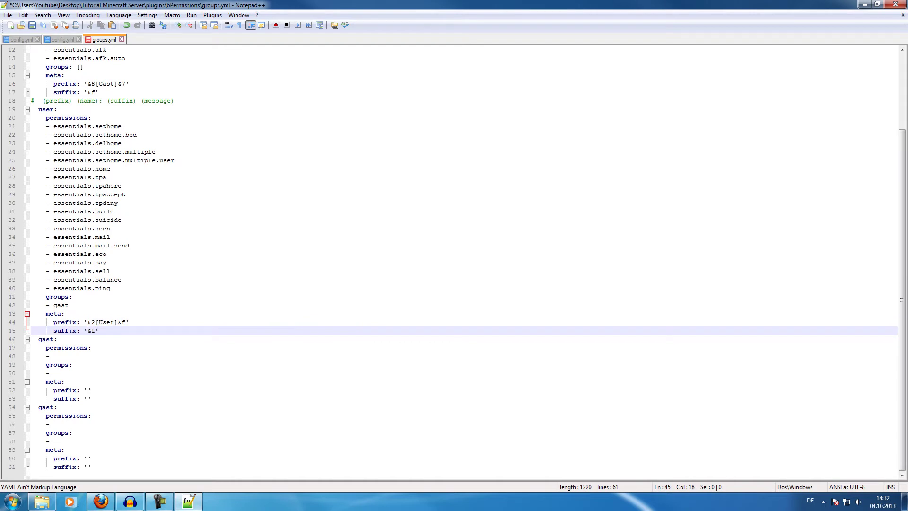
Step: Rename the placeholder gast group directly below the user group to vip
key(Down)
key(Down)
key(Down)
key(Down)
key(Down)
key(Up)
key(Up)
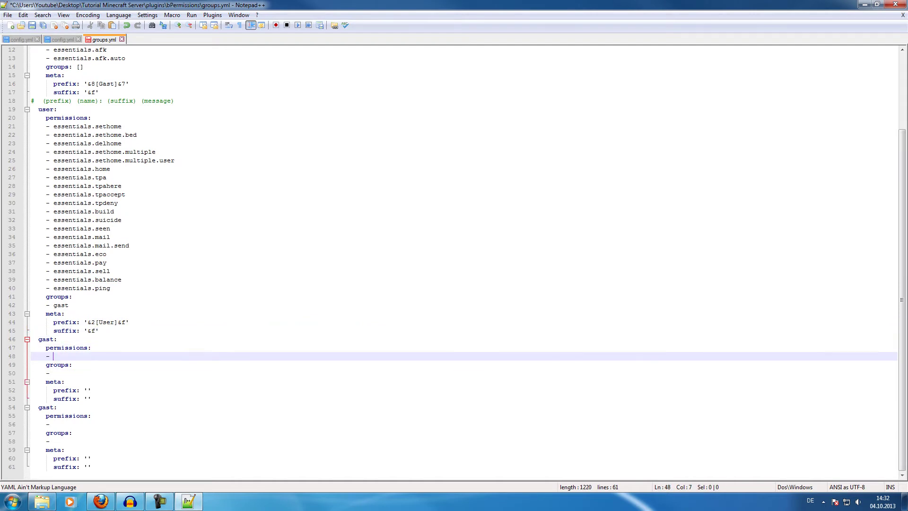
double_click(41, 339)
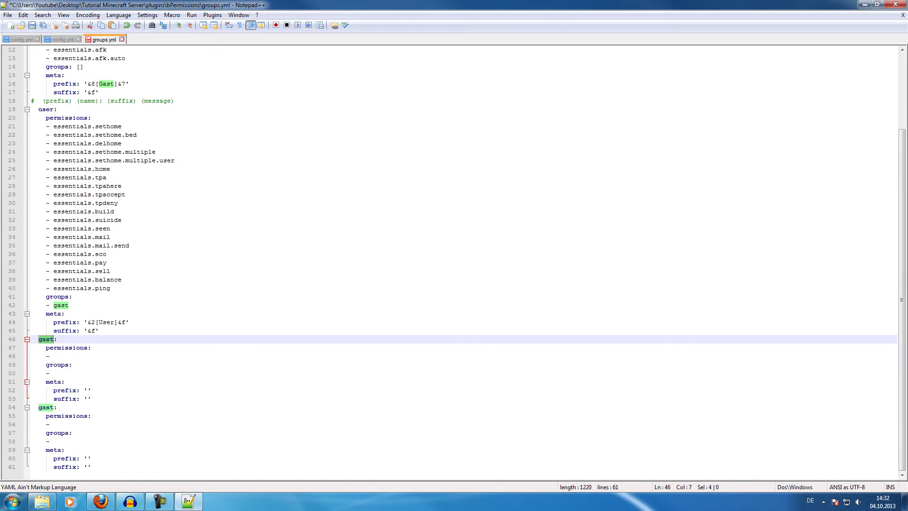
text(vip§)
key(BackSpace)
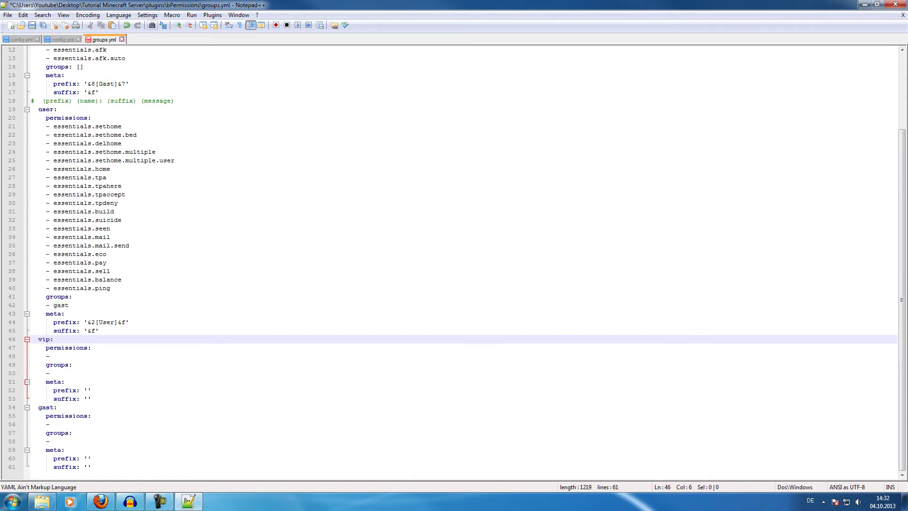
Step: Delete the comment line describing the prefix, name, suffix and message order above the user group
drag(175, 100, 32, 101)
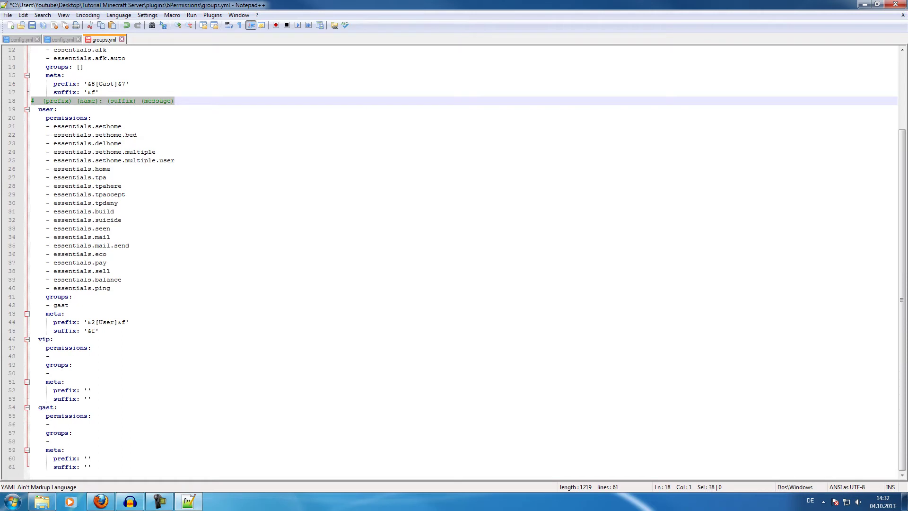
key(BackSpace)
key(BackSpace)
Step: Search the permissions reference in Firefox for tp, copy essentials.tp and paste it as vip's first permission
click(53, 348)
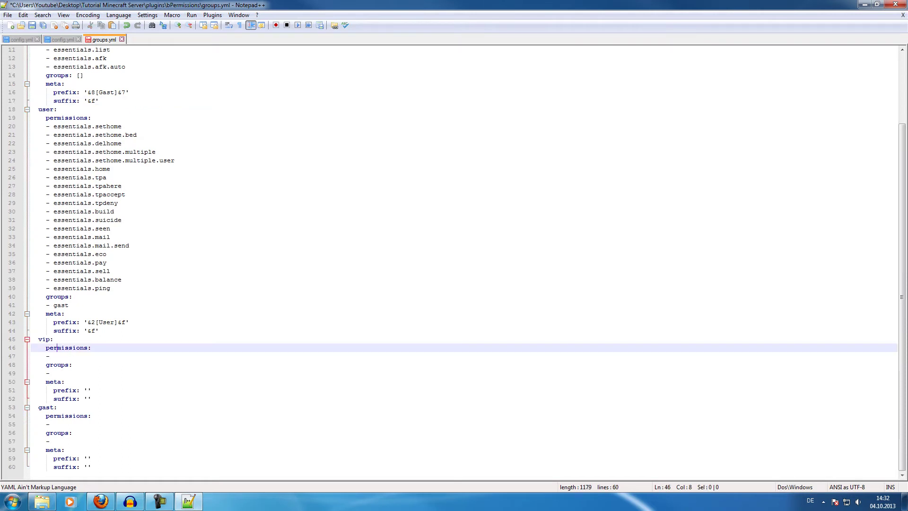
click(53, 357)
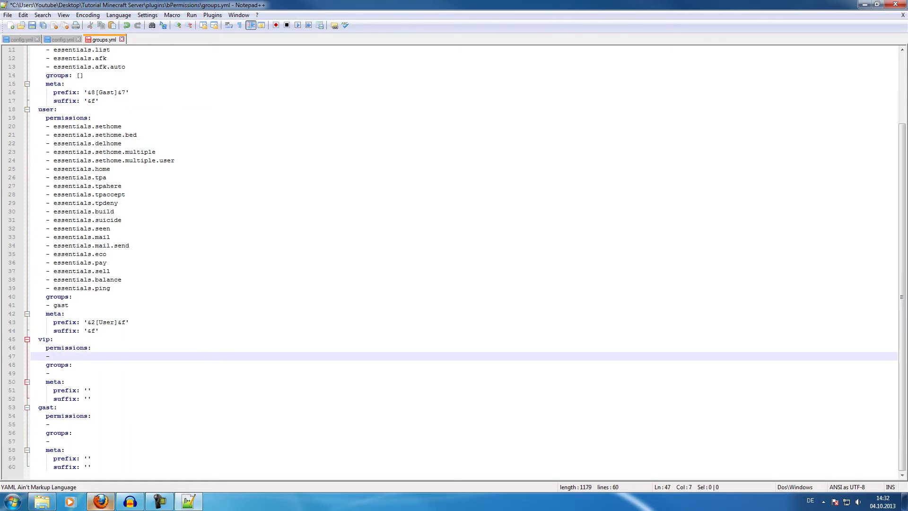
click(101, 501)
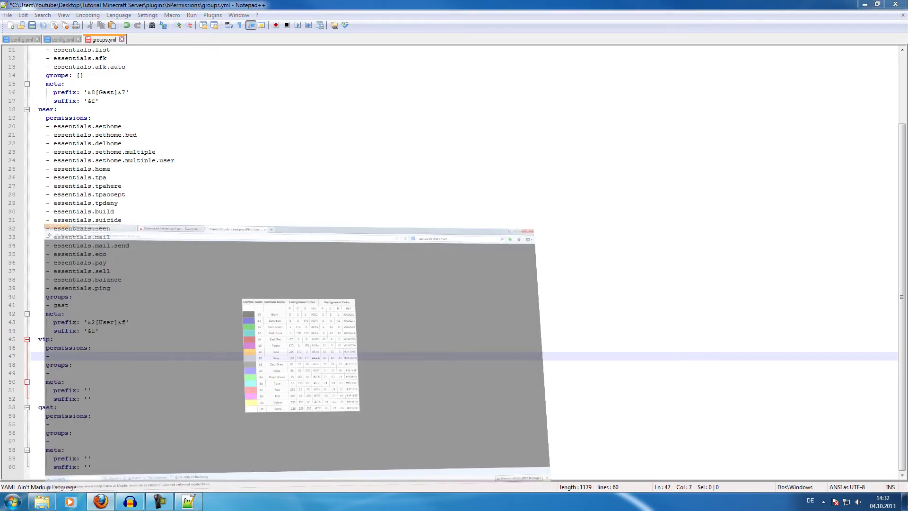
click(227, 6)
scroll(455, 248, up, 8)
scroll(520, 246, up, 15)
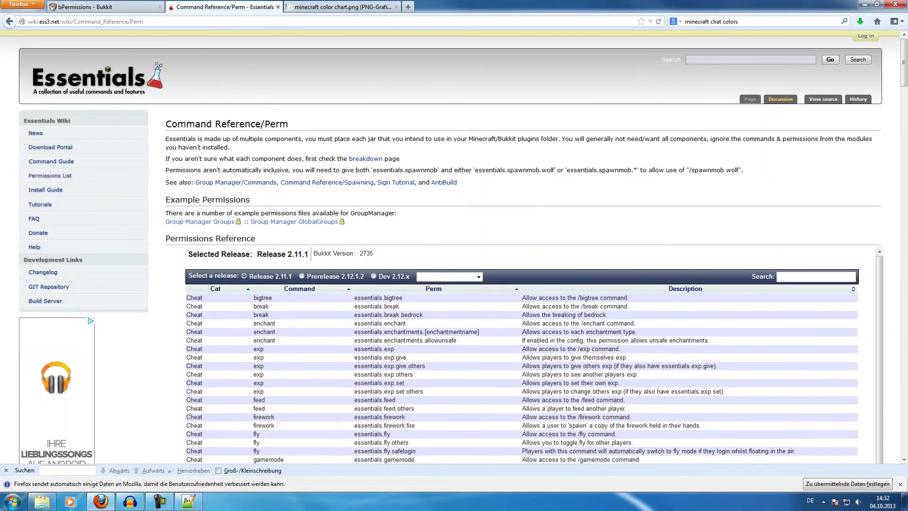
click(815, 277)
text(tp)
drag(392, 316, 357, 315)
key(ctrl+c)
key(alt+Tab)
key(ctrl+v)
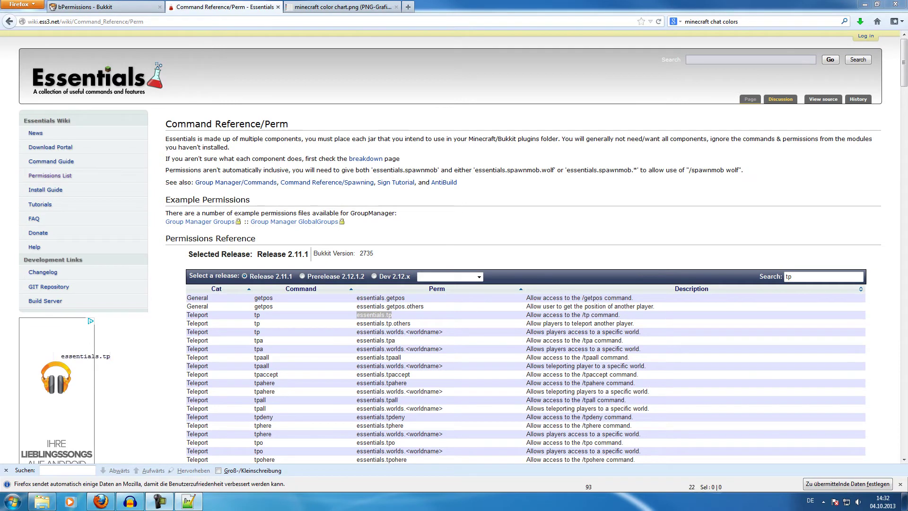
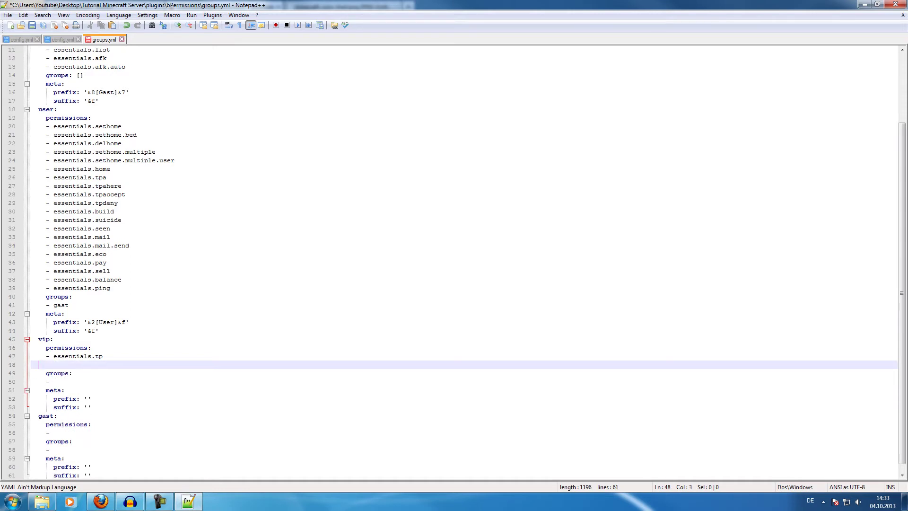
Step: Add seven empty list entries below essentials.tp in vip's permissions
text(-)
key(Return)
text(-)
key(Return)
text(-)
key(Return)
text(-)
key(Return)
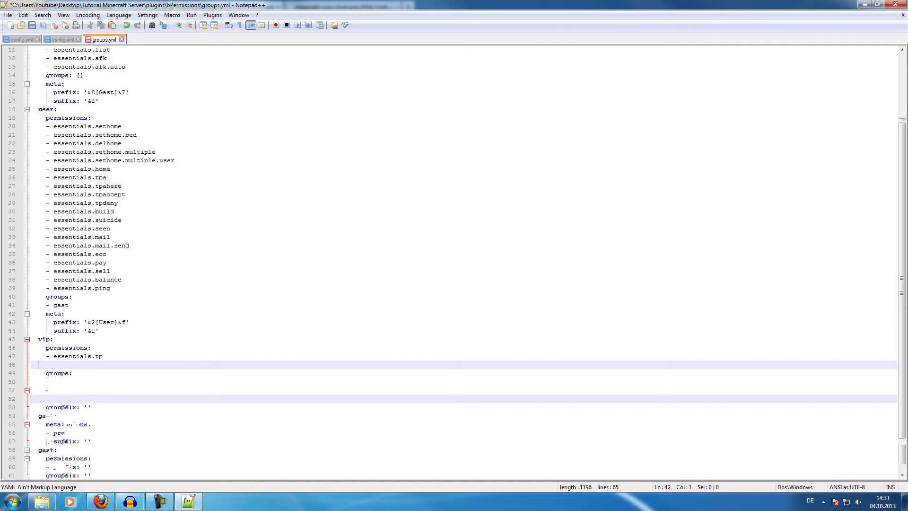
key(Return)
text(-)
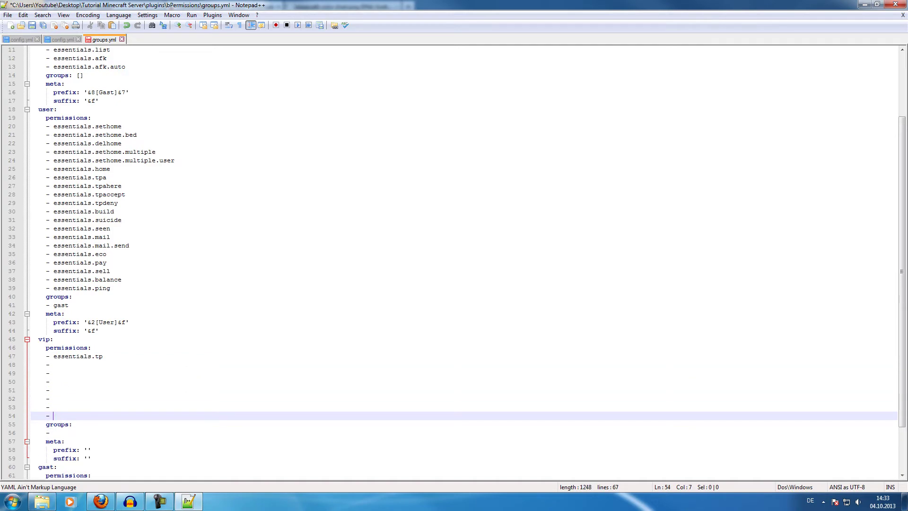
Step: Delete surplus empty list entries from the end of vip's permissions
key(BackSpace)
key(BackSpace)
key(BackSpace)
key(BackSpace)
key(BackSpace)
key(BackSpace)
key(BackSpace)
key(BackSpace)
key(BackSpace)
key(BackSpace)
key(BackSpace)
key(BackSpace)
key(BackSpace)
key(BackSpace)
key(BackSpace)
key(BackSpace)
key(BackSpace)
key(BackSpace)
key(BackSpace)
key(BackSpace)
Step: Search the permissions reference in Firefox for fly, copy essentials.fly and paste it in groups.yml below vip's essentials.tp
click(106, 504)
scroll(454, 255, down, 5)
key(alt+Tab)
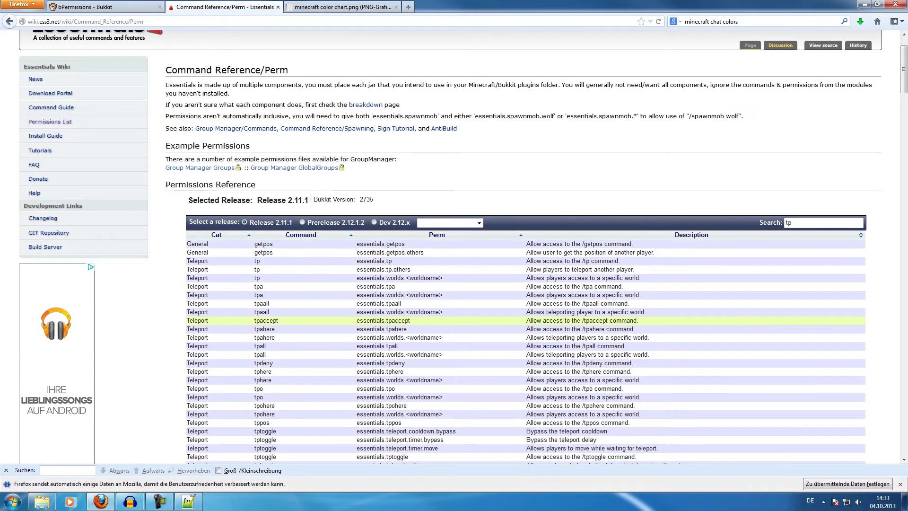
key(BackSpace)
key(BackSpace)
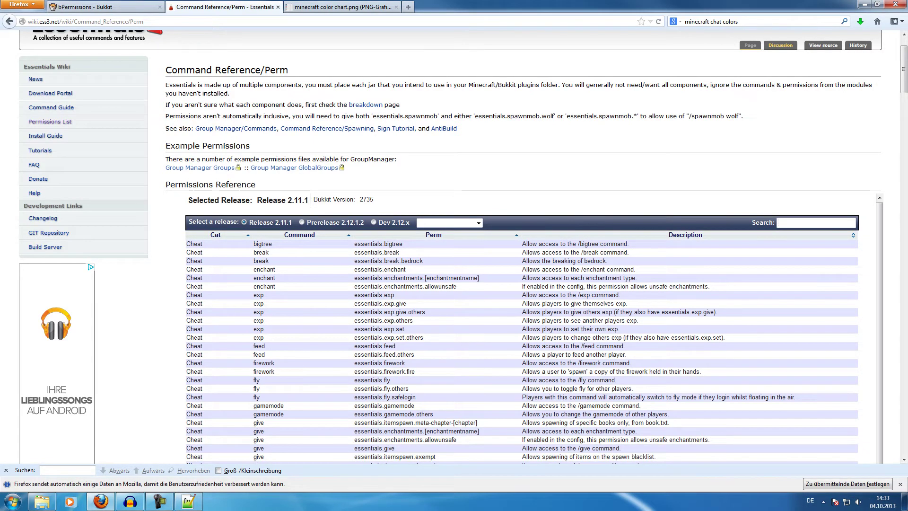
text(fly)
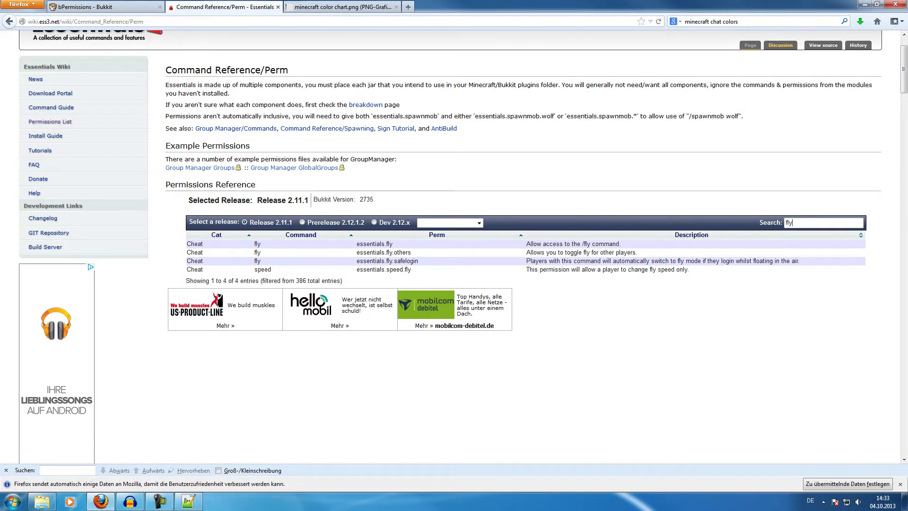
drag(393, 244, 356, 244)
key(ctrl+c)
click(188, 502)
click(53, 365)
key(ctrl+v)
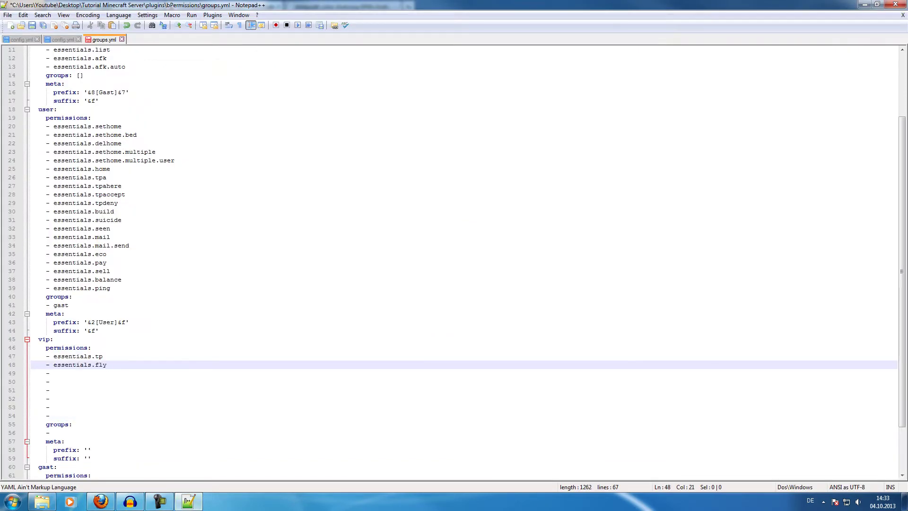
Step: Search the permissions reference for bala and add essentials.balance below essentials.fly in vip's permissions
key(alt+Tab)
double_click(789, 222)
drag(793, 223, 779, 222)
key(BackSpace)
key(ctrl+z)
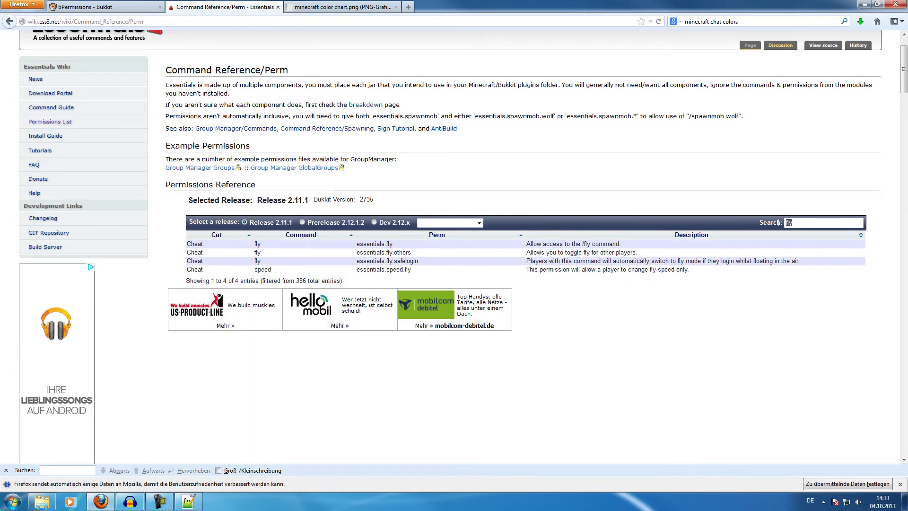
key(BackSpace)
key(ctrl+z)
text(bala)
key(alt+Tab)
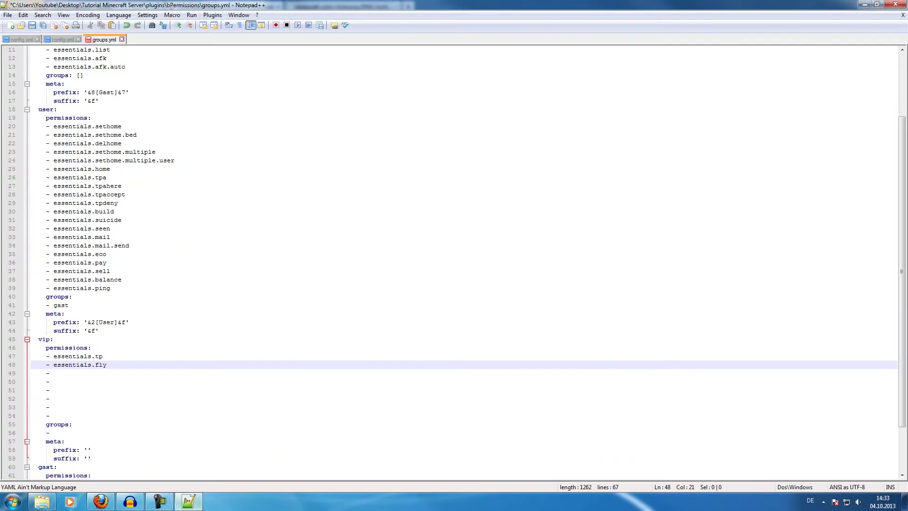
click(107, 382)
click(106, 373)
text(essentials.balance)
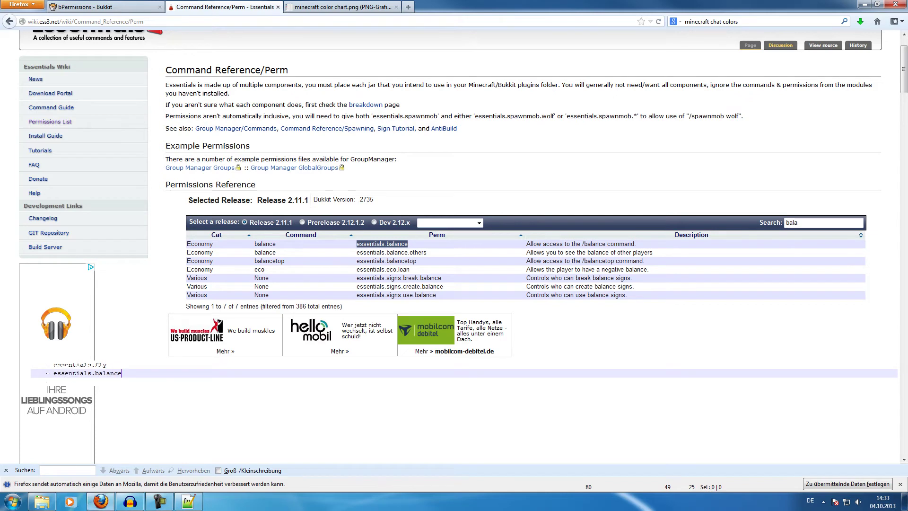
Step: Search the permissions reference for invse, copy essentials.invsee and paste it below essentials.balance in vip's permissions
double_click(791, 223)
text(invse)
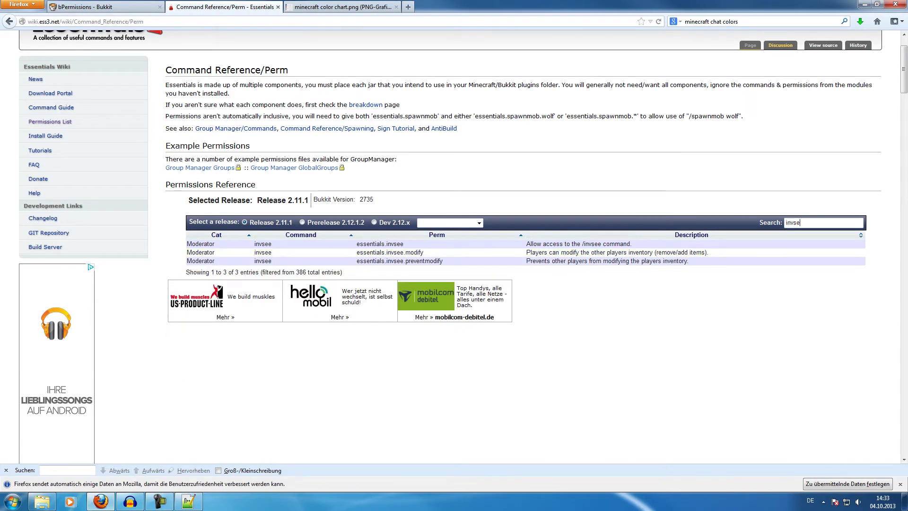
drag(404, 244, 356, 244)
key(ctrl+c)
key(alt+Tab)
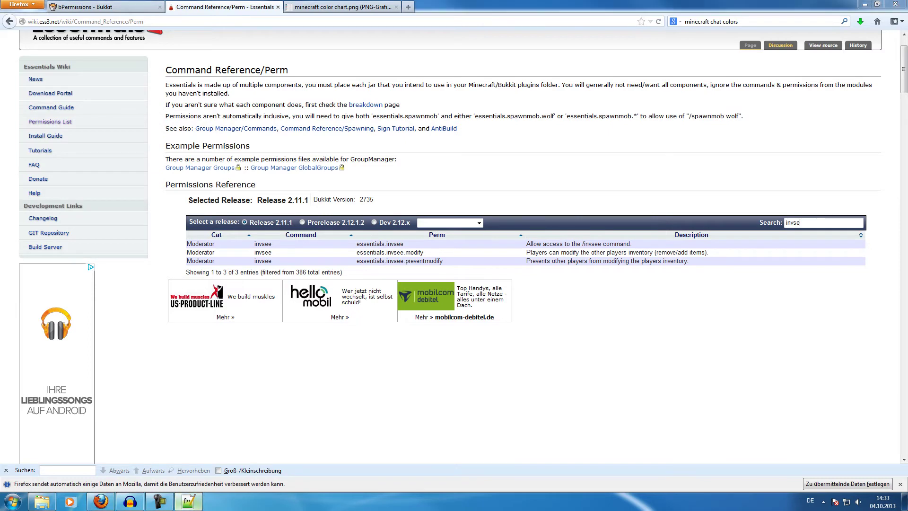
click(125, 382)
key(ctrl+v)
click(54, 381)
key(Delete)
key(Tab)
key(alt+Tab)
key(alt+Tab)
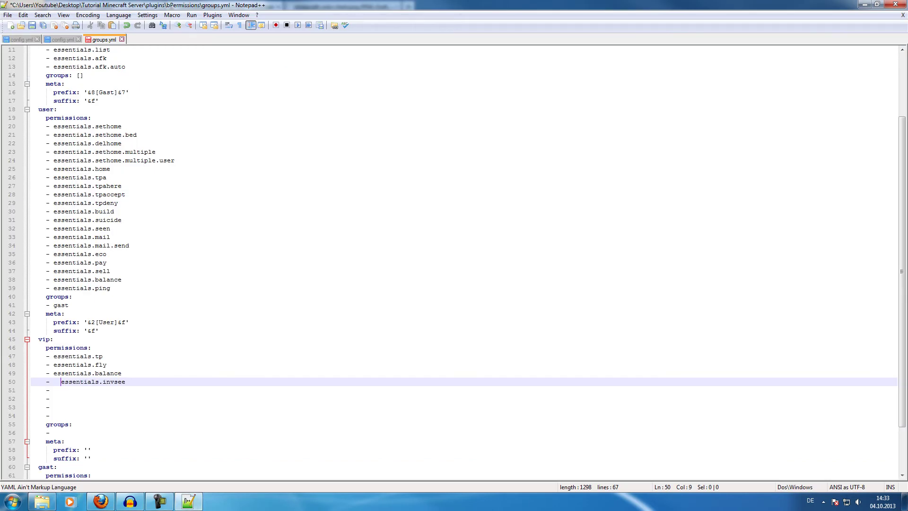
Step: Return to the permissions reference in Firefox and clear its search term
key(alt+Tab)
click(804, 222)
key(BackSpace)
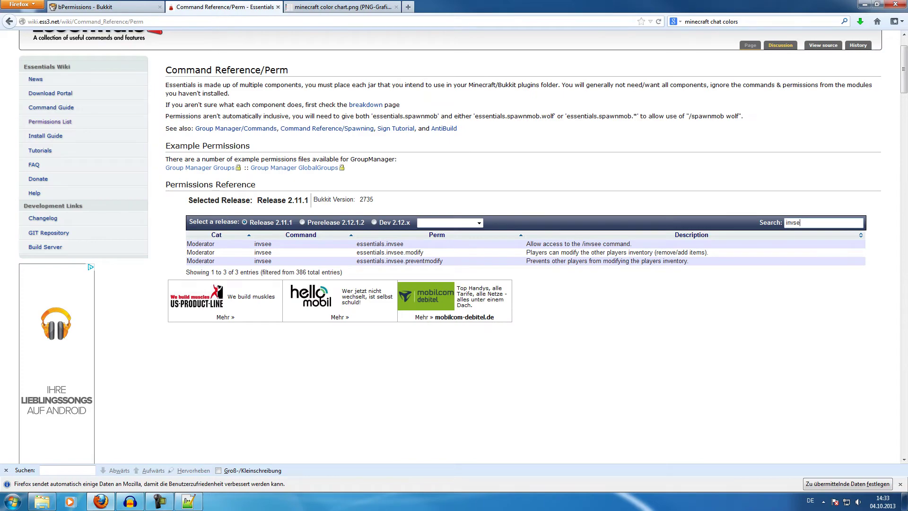
key(BackSpace)
key(BackSpace)
key(BackSpace)
key(BackSpace)
key(BackSpace)
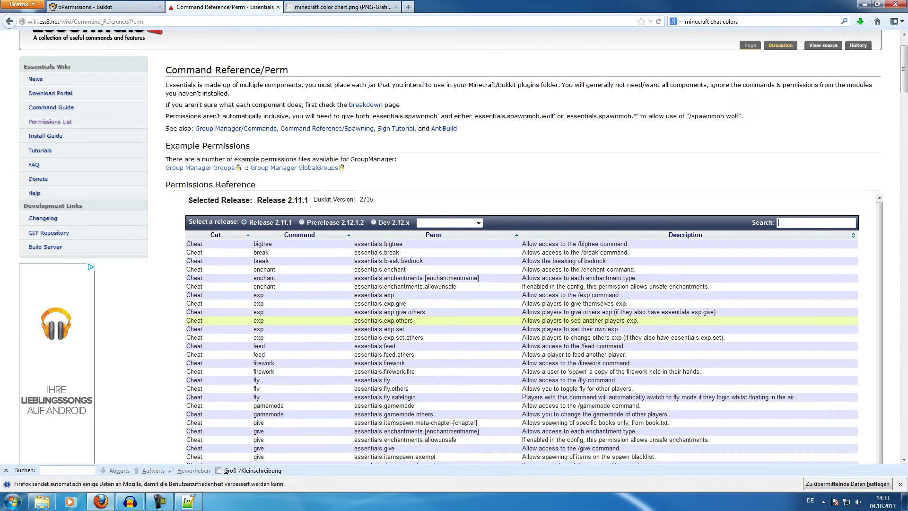
Step: Find essentials.heal in the full permissions reference, copy it and paste it below essentials.invsee in vip's permissions
scroll(520, 329, down, 5)
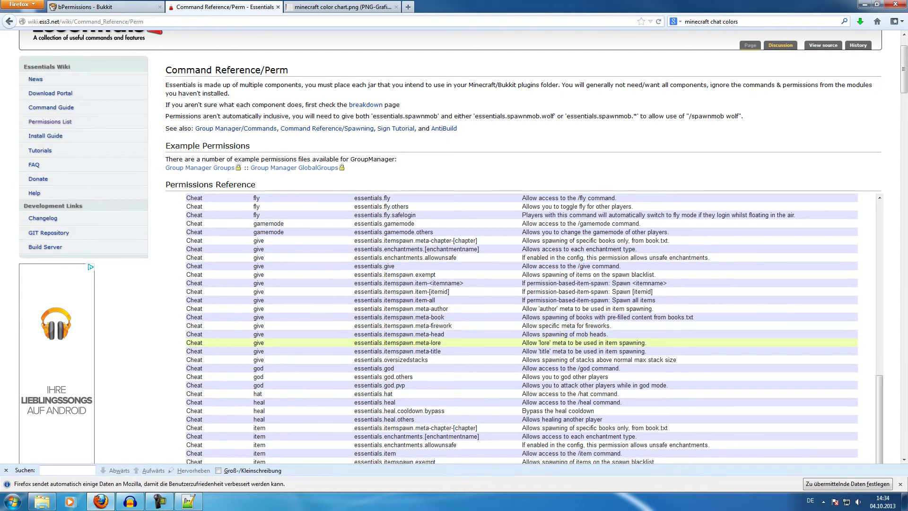
scroll(521, 343, down, 8)
drag(396, 186, 354, 186)
key(ctrl+c)
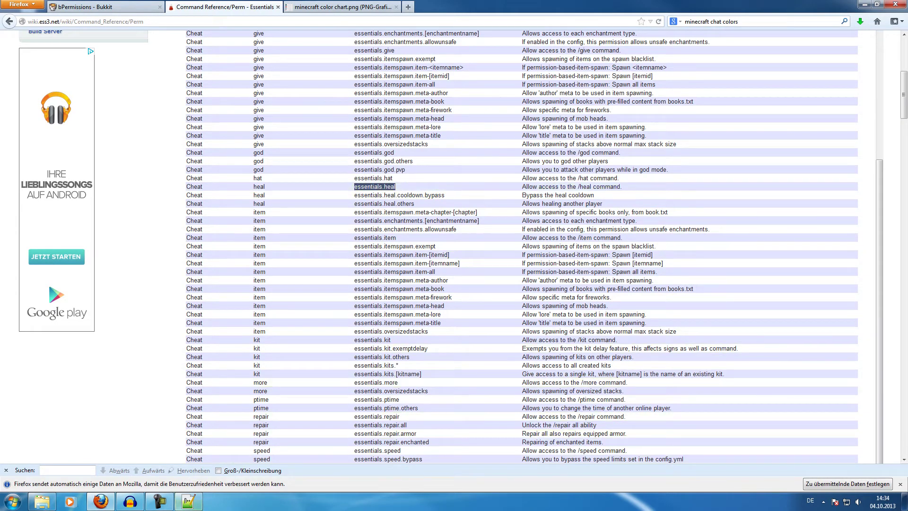
scroll(354, 186, up, 15)
click(189, 502)
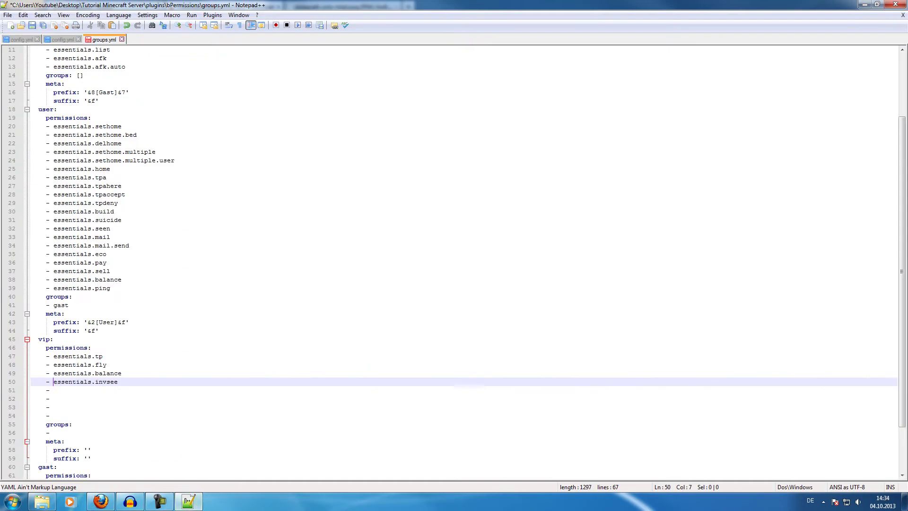
click(54, 391)
key(ctrl+v)
Step: Add essentials.god below essentials.heal in vip's permissions by reusing the copied entry and replacing its ending
click(53, 399)
key(ctrl+v)
key(BackSpace)
key(BackSpace)
key(BackSpace)
key(BackSpace)
text(god)
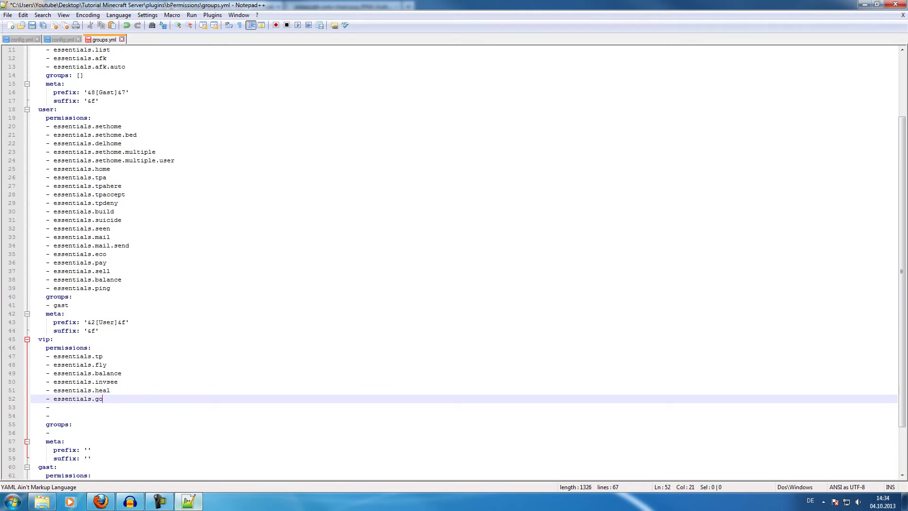
Step: Copy essentials.ptime from the permissions reference in Firefox and paste it below essentials.god in vip's permissions
click(101, 502)
scroll(521, 338, down, 8)
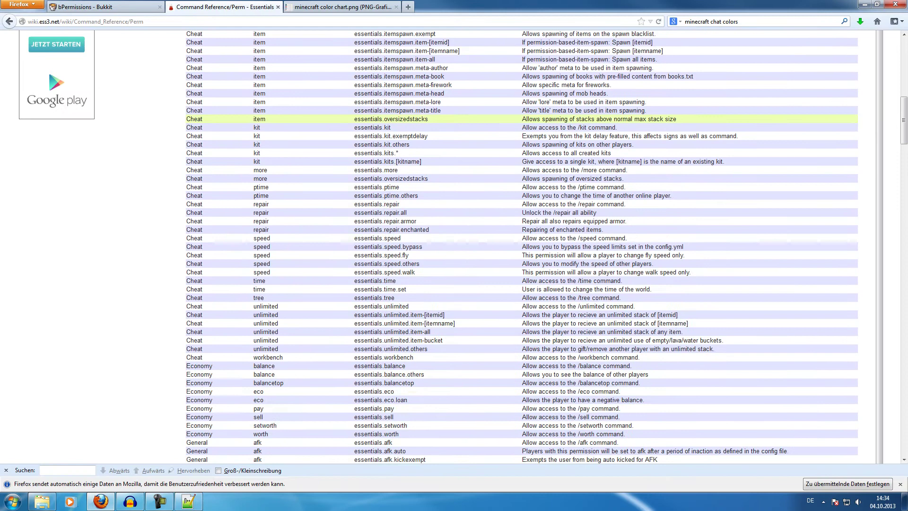
drag(400, 183, 354, 183)
key(ctrl+c)
click(189, 502)
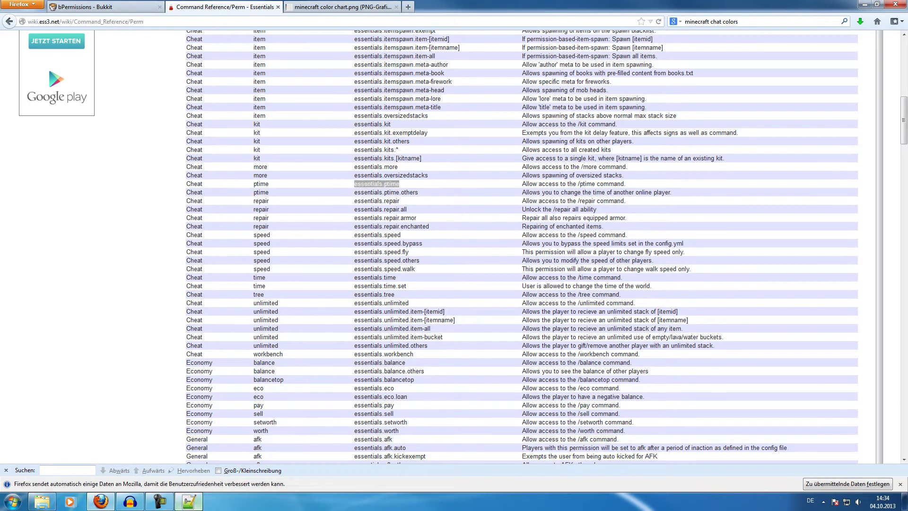
key(Down)
key(ctrl+v)
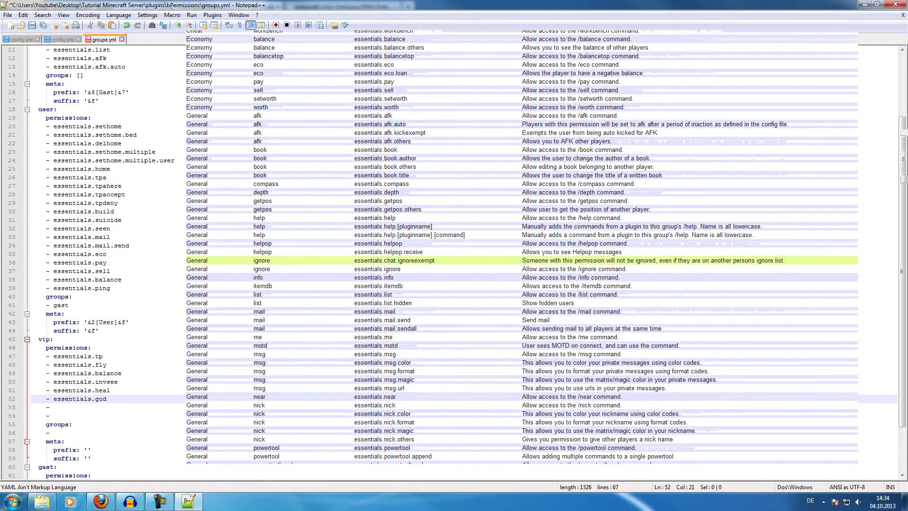
Step: Find essentials.back in the permissions reference, add it as vip's last permission and remove the extra space before it
scroll(520, 274, down, 15)
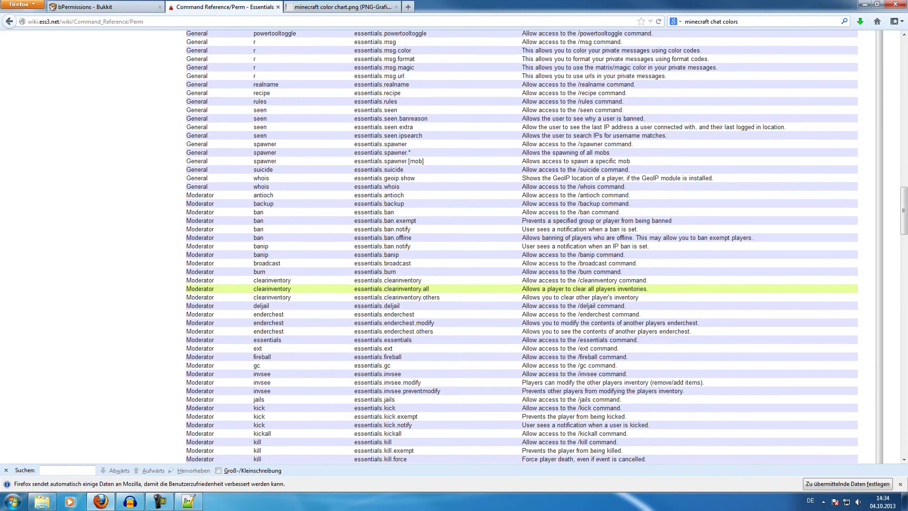
scroll(522, 289, down, 4)
scroll(522, 288, up, 5)
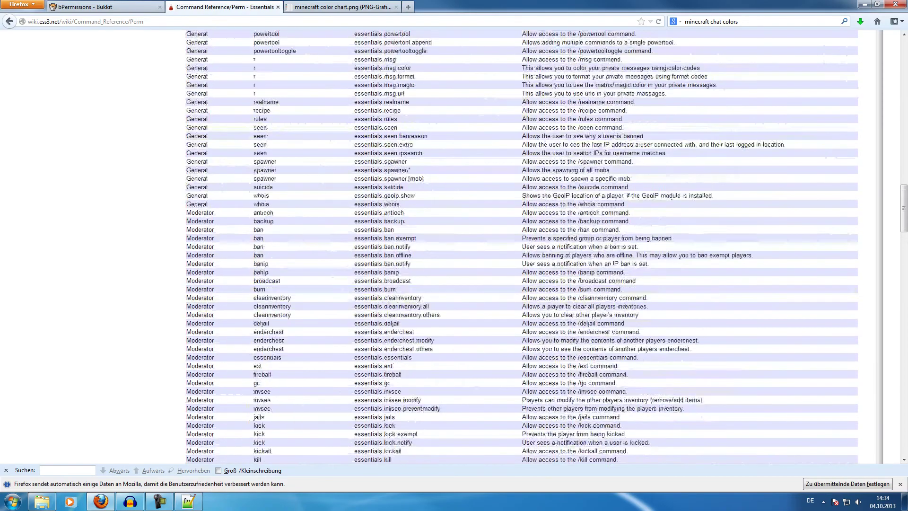
scroll(520, 246, down, 10)
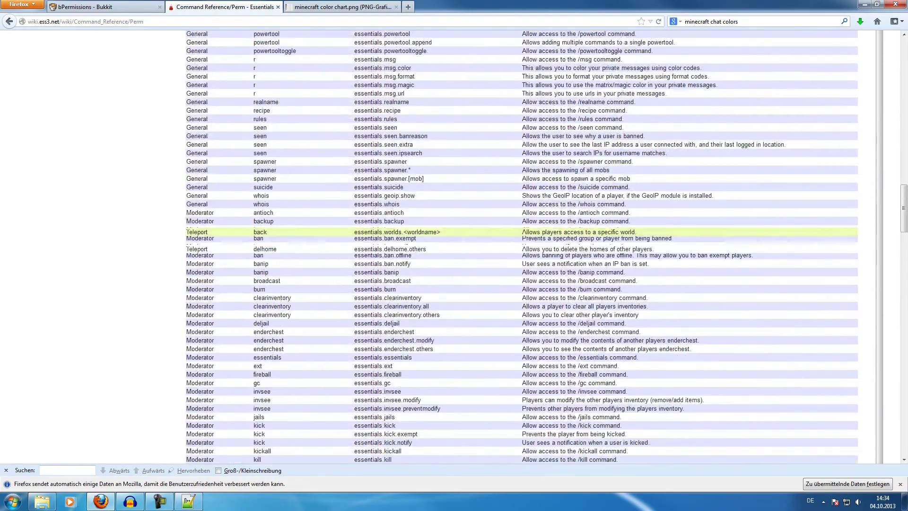
drag(397, 207, 354, 206)
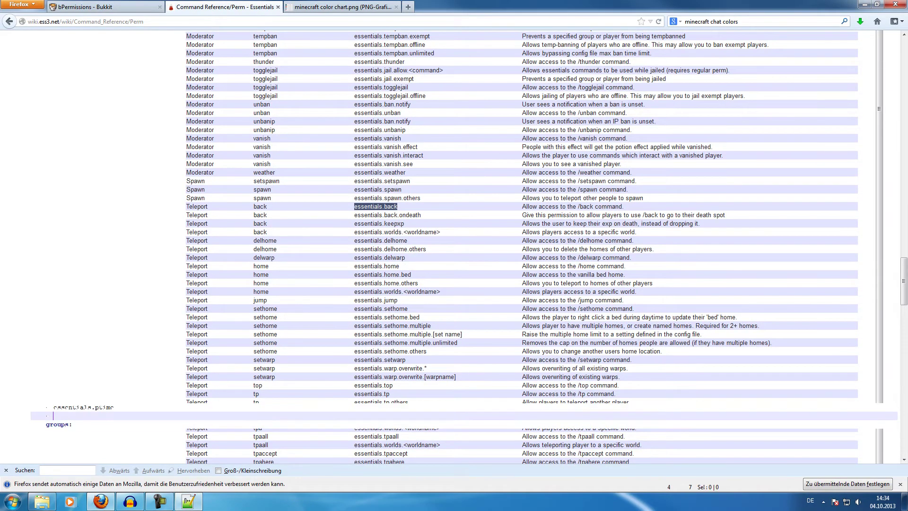
scroll(689, 337, down, 8)
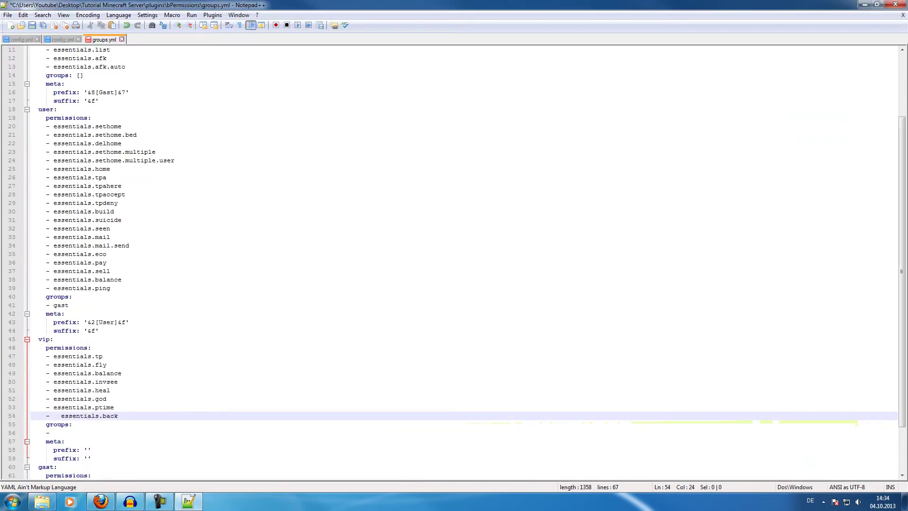
click(61, 416)
key(BackSpace)
Step: Enter user as the group that vip inherits from
click(54, 433)
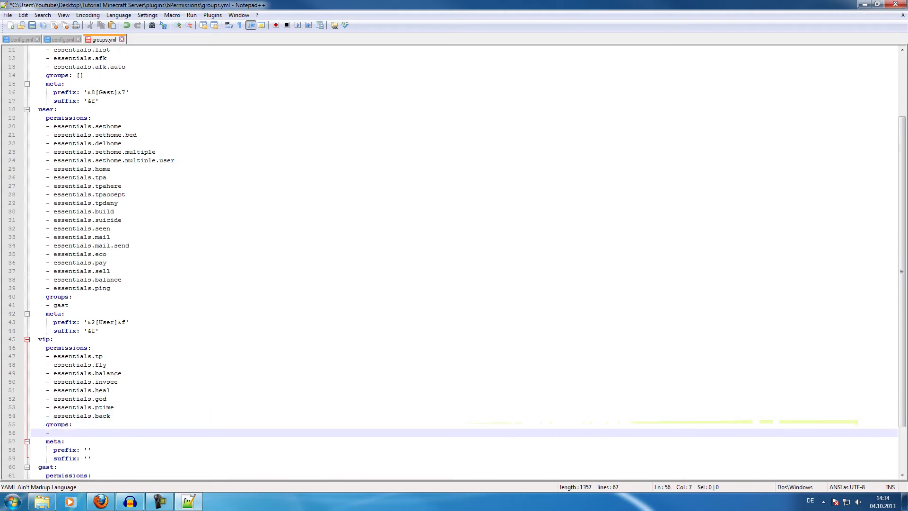
text(user)
scroll(454, 260, down, 3)
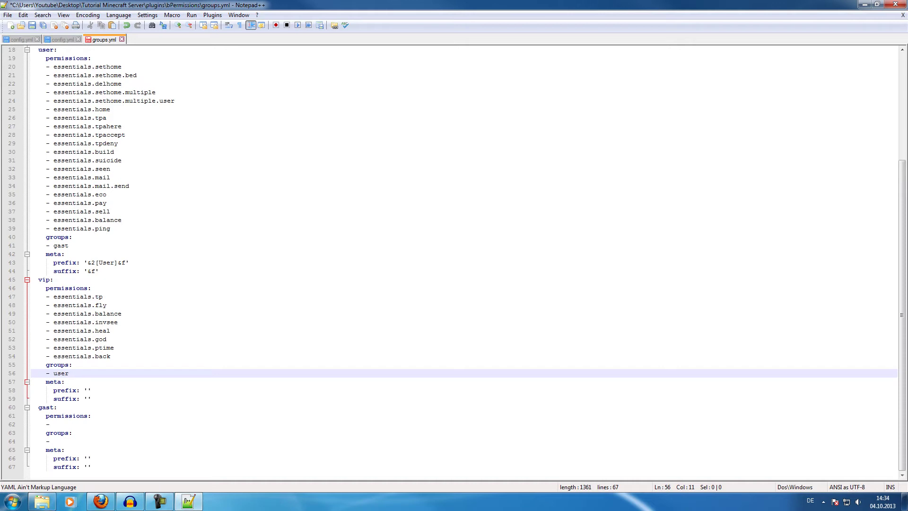
click(84, 203)
scroll(83, 203, up, 6)
click(110, 110)
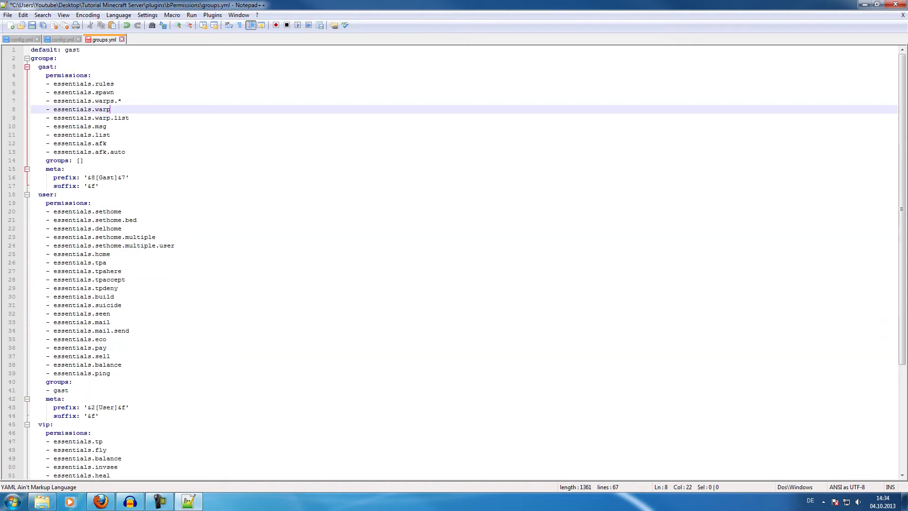
scroll(453, 263, down, 6)
click(72, 365)
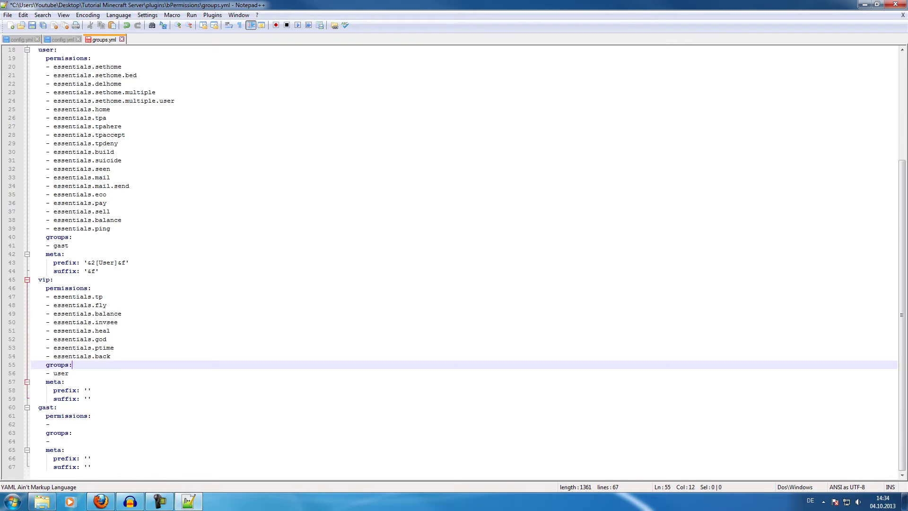
click(68, 374)
Step: Look up the gold colour code in the Minecraft colour chart in Firefox and set vip's prefix to '&6[VIP]'
click(88, 390)
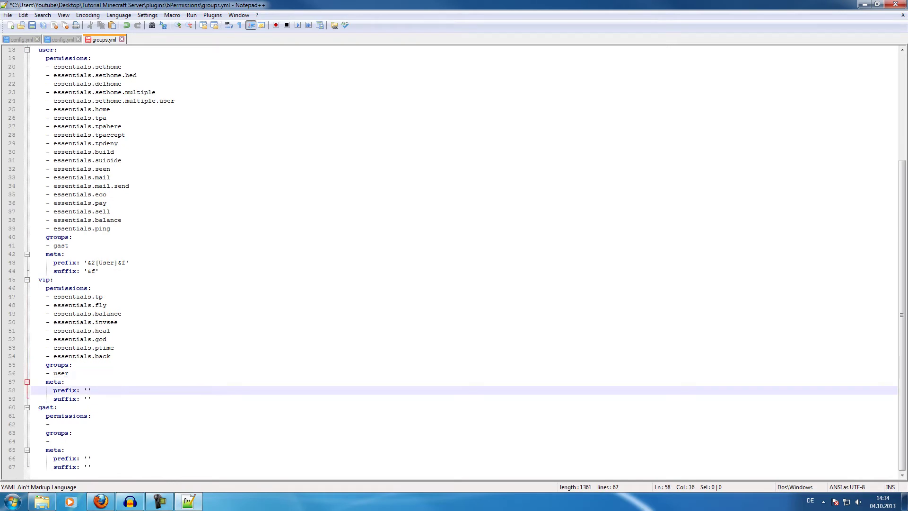
click(100, 501)
key(ctrl+Tab)
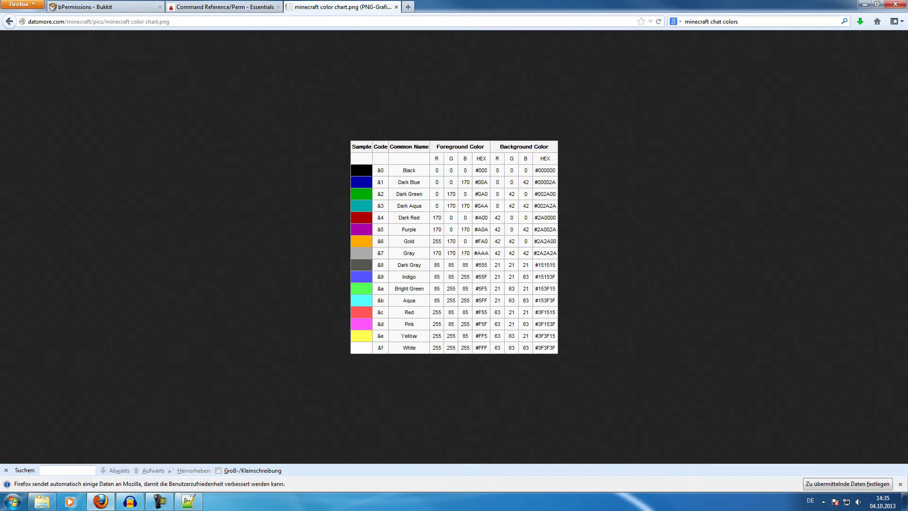
click(865, 4)
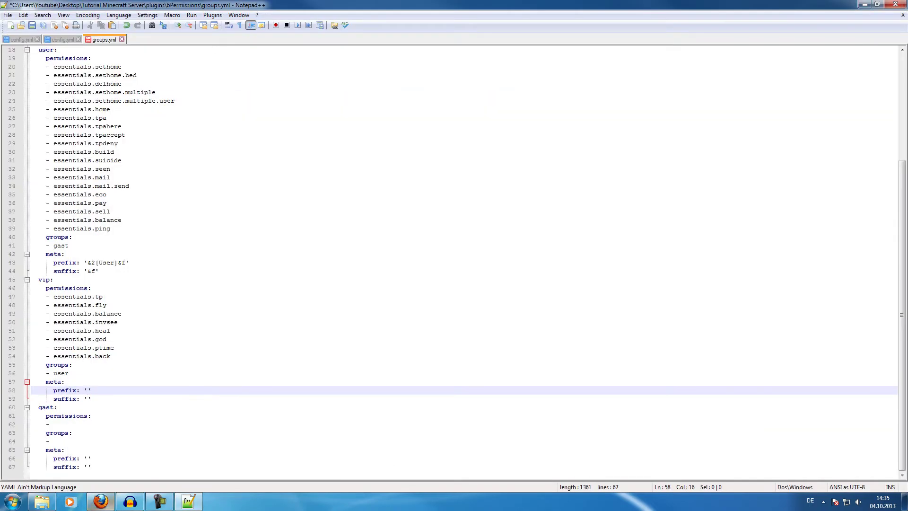
click(101, 501)
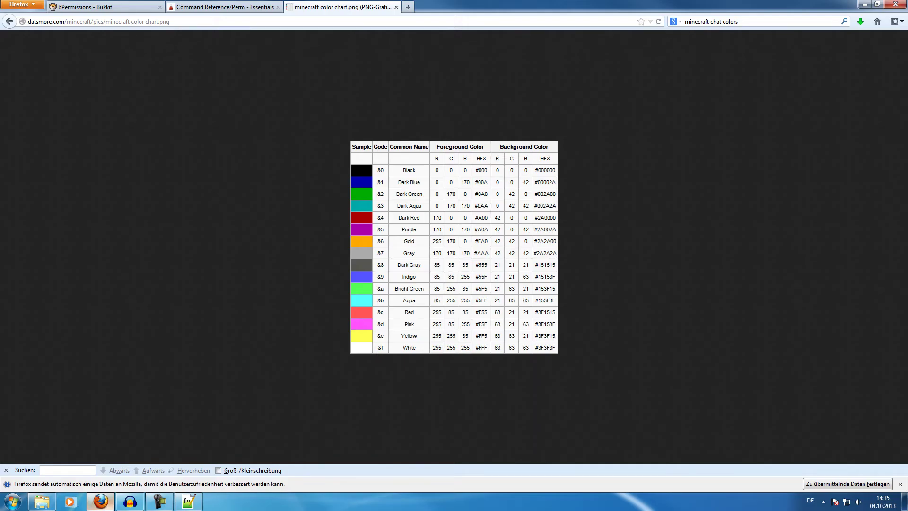
click(865, 4)
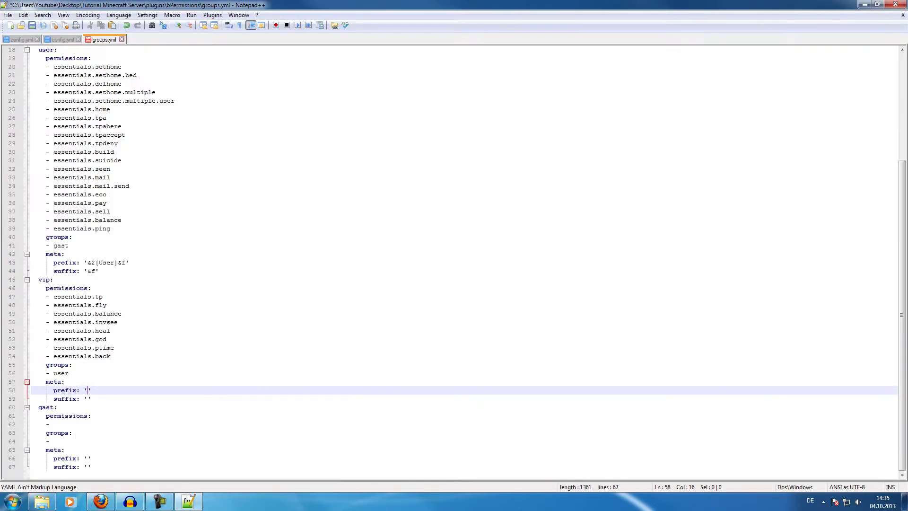
text(&6[VIP])
Step: Append &f to vip's prefix so it reads '&6[VIP]&f' and set vip's suffix to '&f'
click(91, 399)
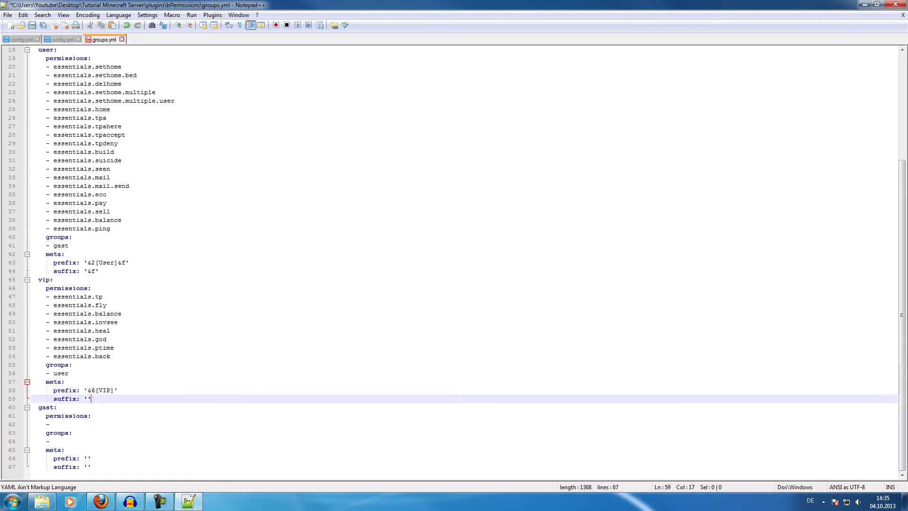
click(95, 391)
key(Right)
key(Right)
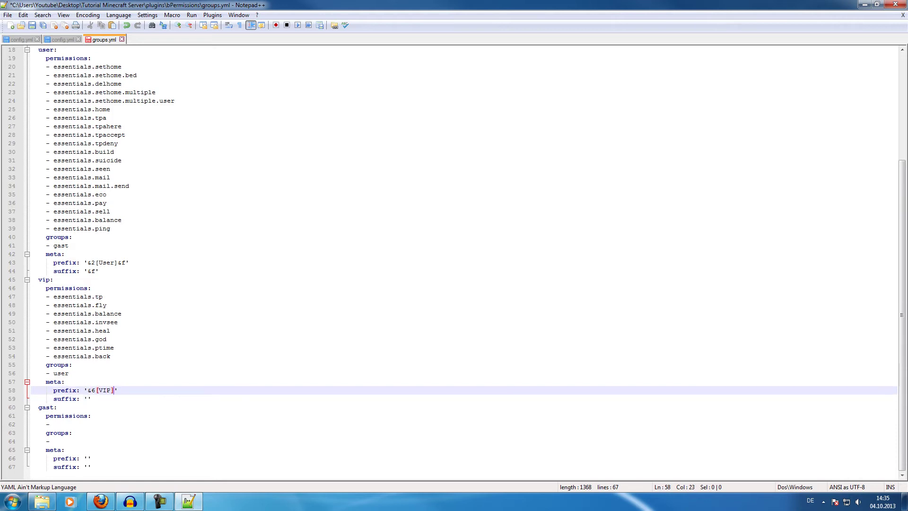
text(&f)
click(90, 399)
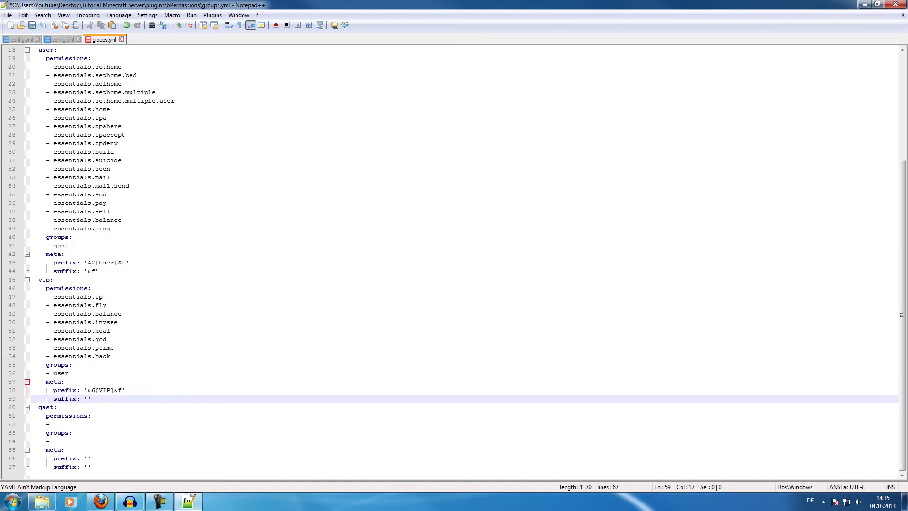
text(&f)
key(Up)
key(Up)
key(Up)
key(Up)
key(Up)
key(Up)
key(Up)
key(Up)
key(Up)
key(Up)
key(Up)
key(Up)
key(Up)
key(Up)
key(Up)
key(Up)
key(Up)
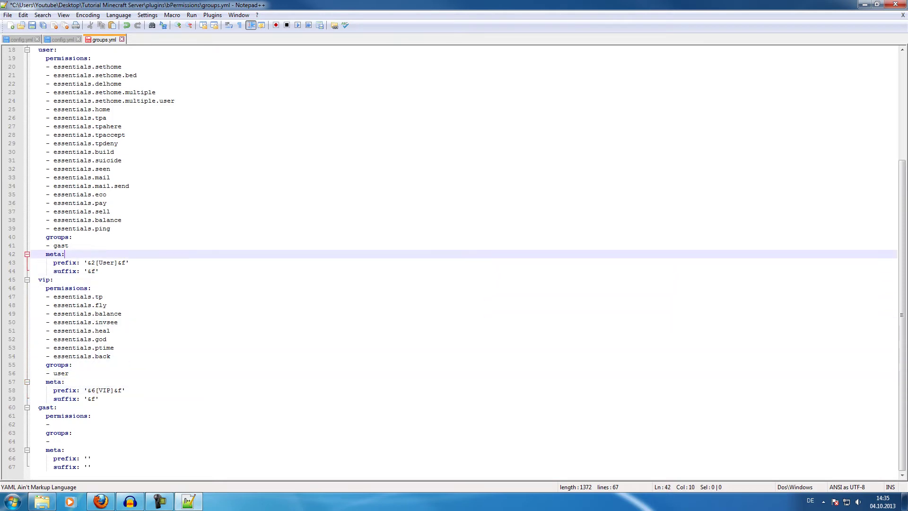
key(Down)
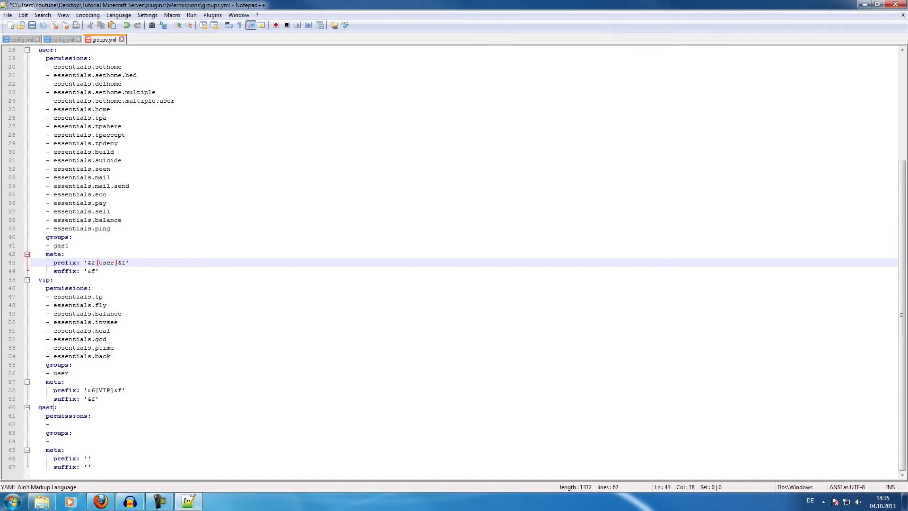
Step: Rename the empty gast group below vip to supporter and extend its permissions list to nine blank entries
double_click(46, 407)
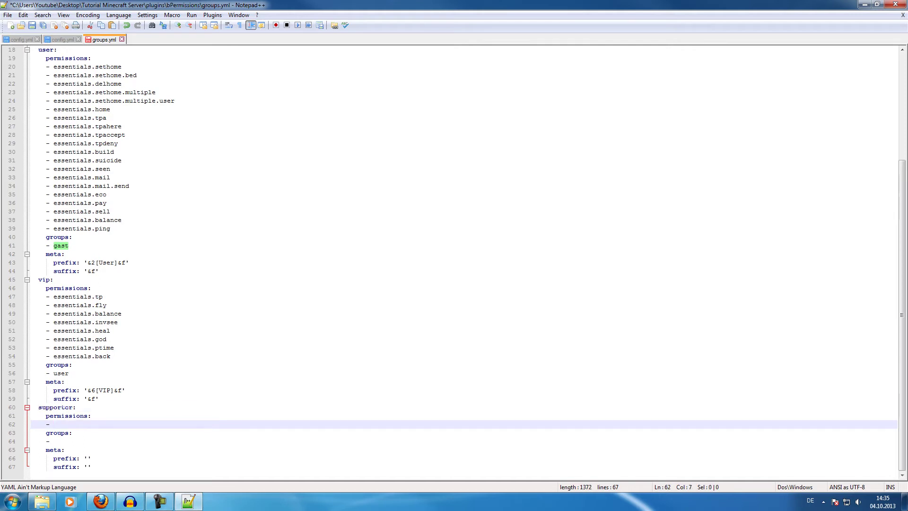
key(shift+Home)
key(End)
key(Return)
text(-)
key(Return)
text(-)
key(Return)
text(-)
key(Return)
text(-)
key(Return)
text(-)
key(Return)
text(-)
key(Return)
text(-)
key(Return)
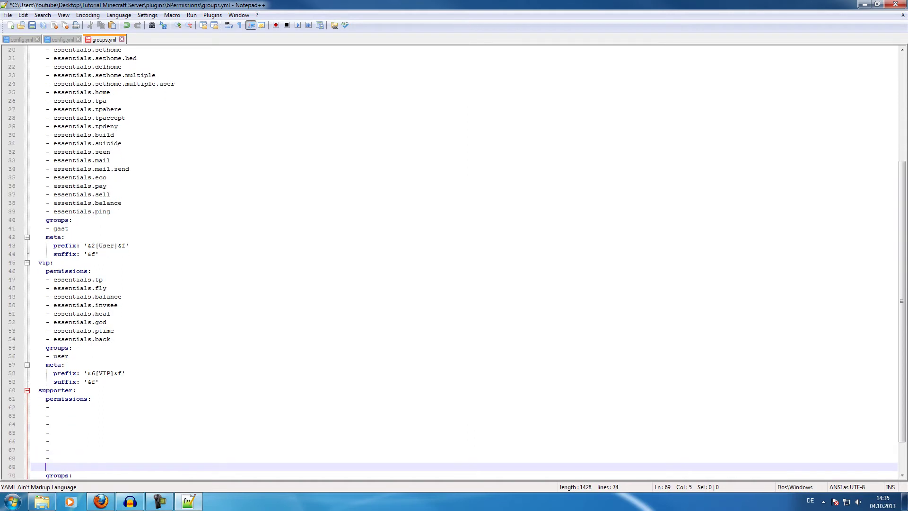
text(-)
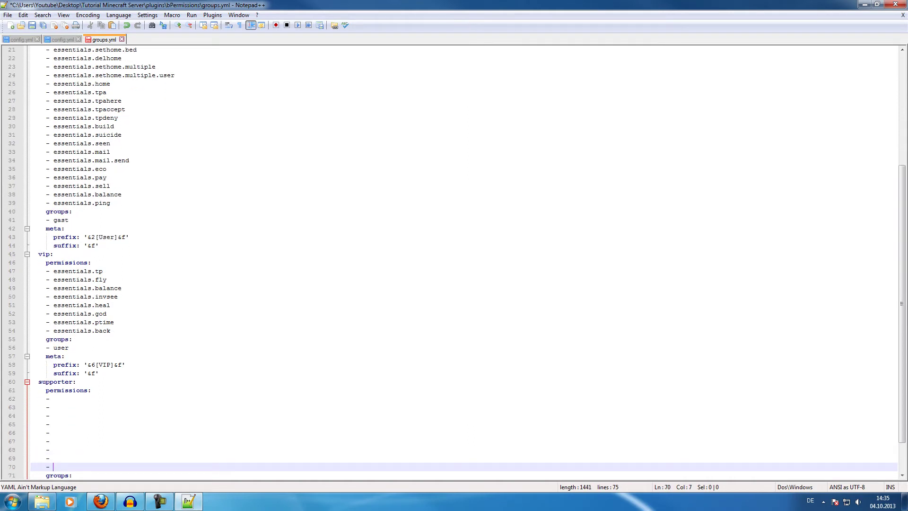
Step: Copy essentials.ban from the permissions reference in Firefox and paste it as supporter's first permission in groups.yml
key(alt+Tab)
click(225, 7)
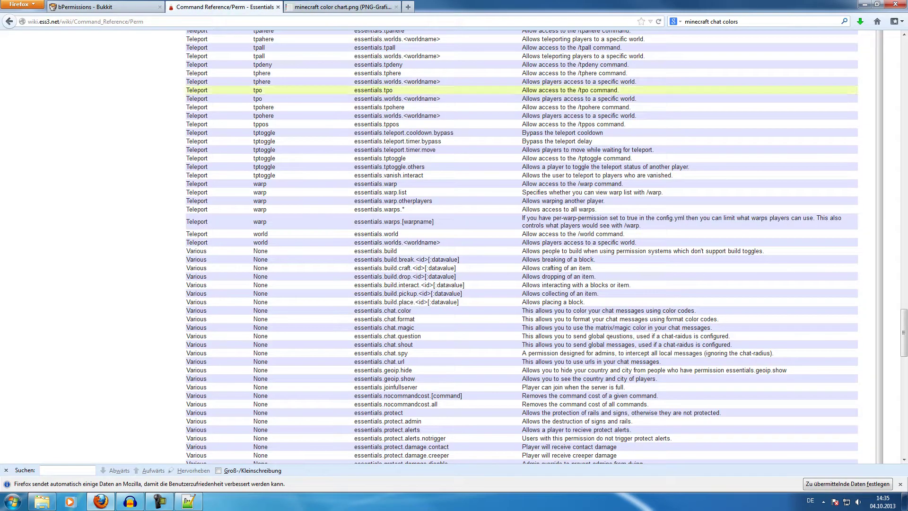
scroll(522, 246, up, 3)
scroll(394, 56, up, 20)
scroll(522, 217, down, 20)
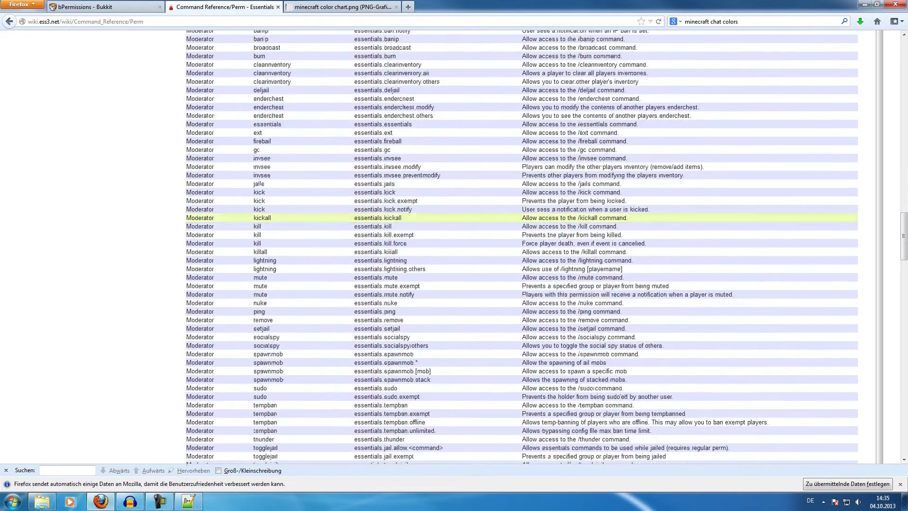
scroll(522, 128, up, 4)
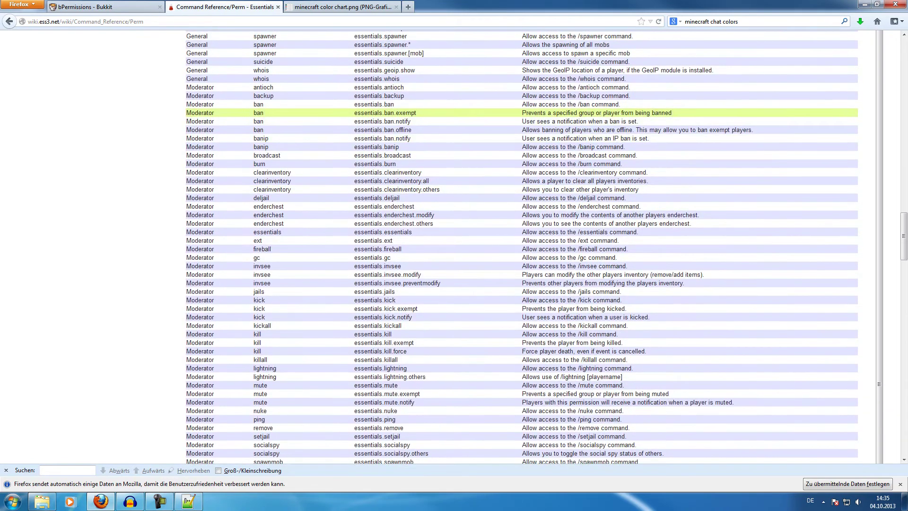
drag(395, 104, 354, 104)
key(ctrl+c)
click(189, 501)
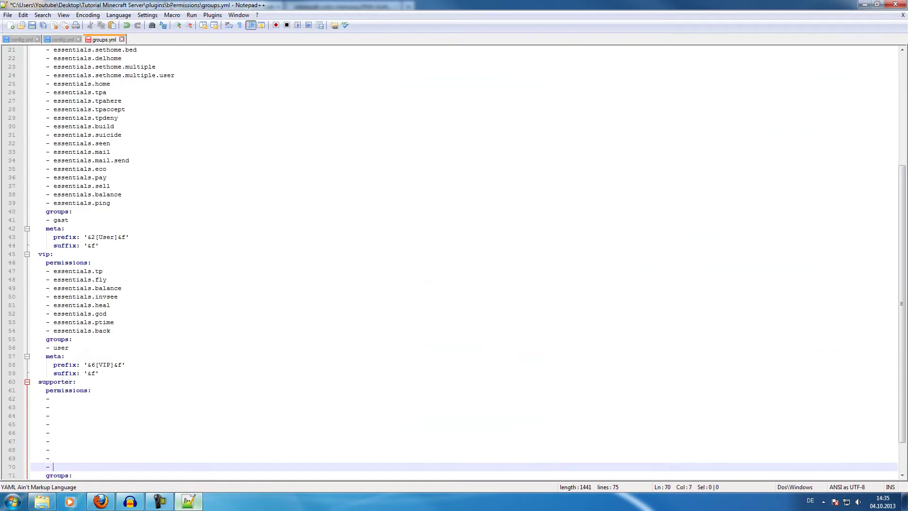
click(53, 399)
key(ctrl+v)
Step: Add essentials.kick, essentials.tempban and essentials.invsee.modify below essentials.ban in supporter's permissions, using the reference in Firefox
click(101, 501)
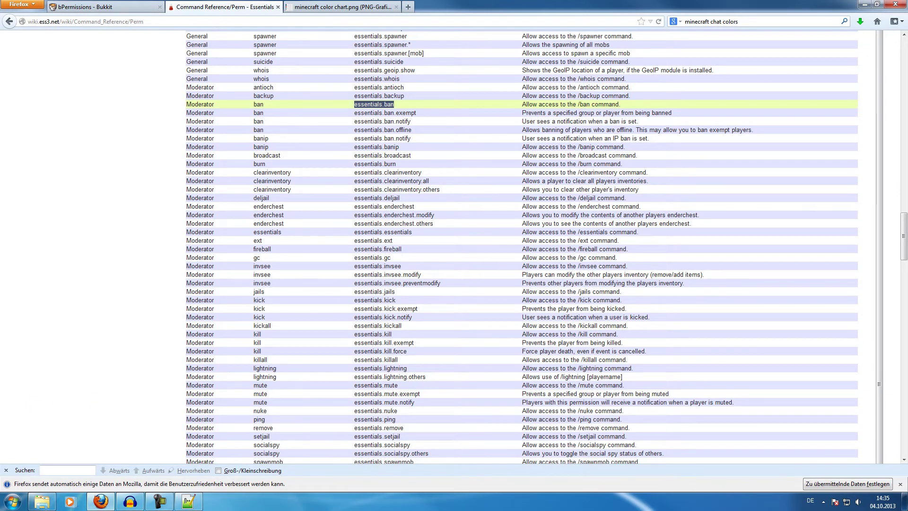
key(alt+Tab)
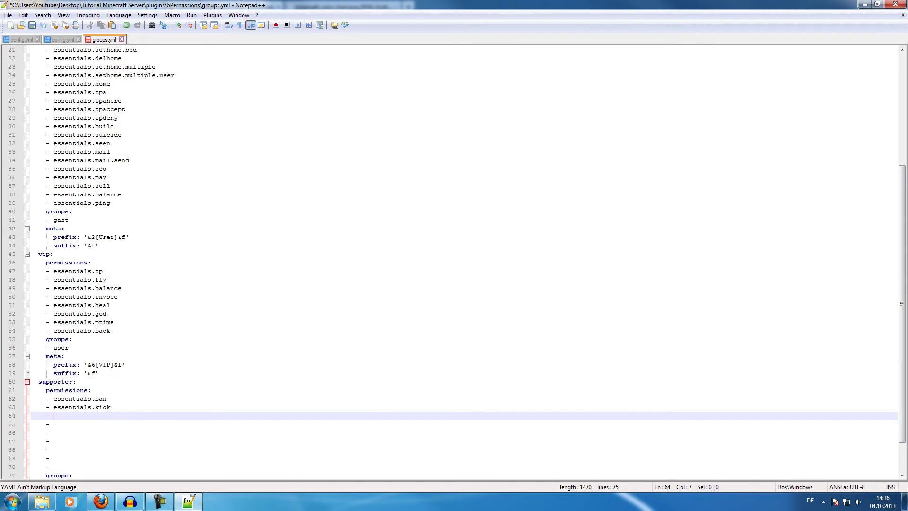
key(alt+Tab)
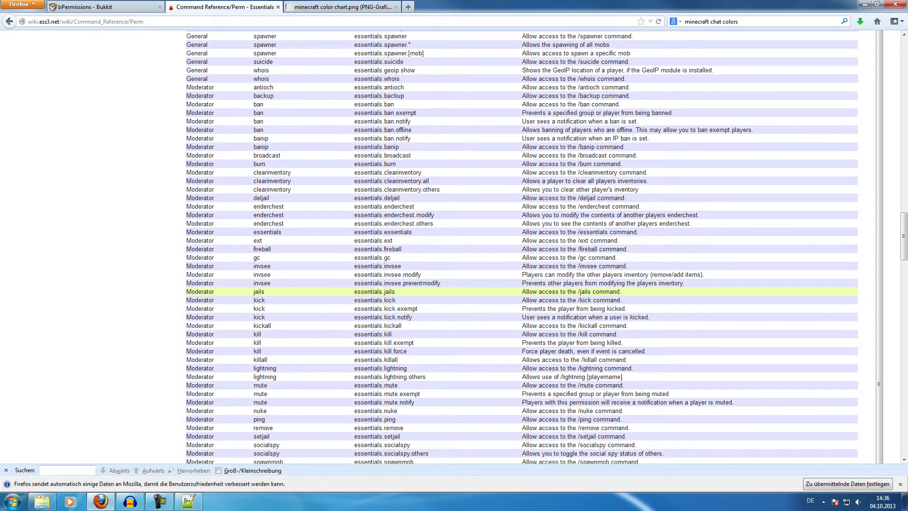
drag(421, 275, 353, 275)
key(ctrl+c)
key(alt+Tab)
key(ctrl+v)
Step: Fill the entry below supporter's essentials.invsee.modify with essentials.gamemode
key(Down)
key(ctrl+v)
key(Up)
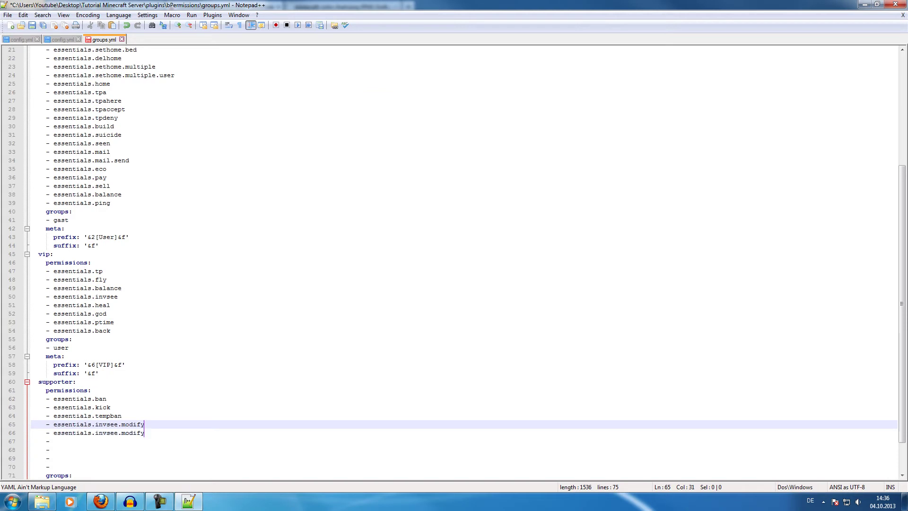
drag(144, 433, 91, 432)
key(Down)
text(essentials.gamemode)
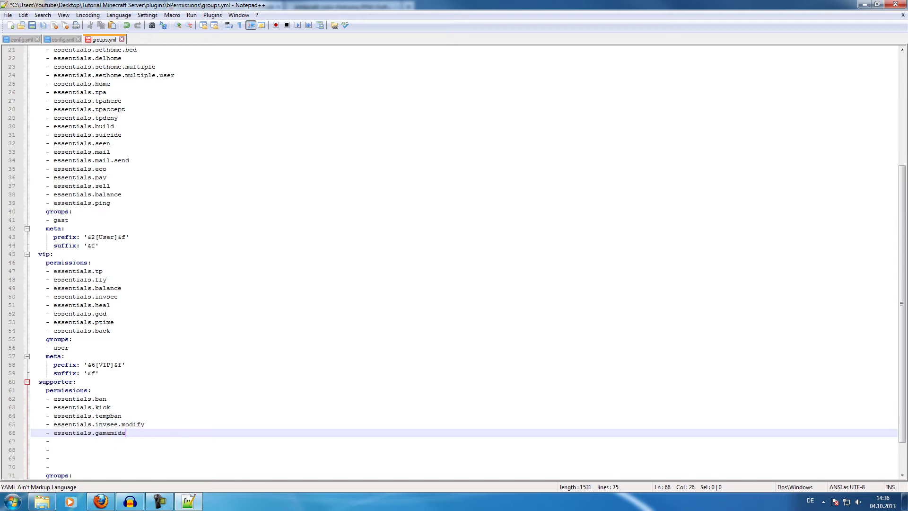
key(BackSpace)
key(BackSpace)
key(BackSpace)
text(ode)
key(Down)
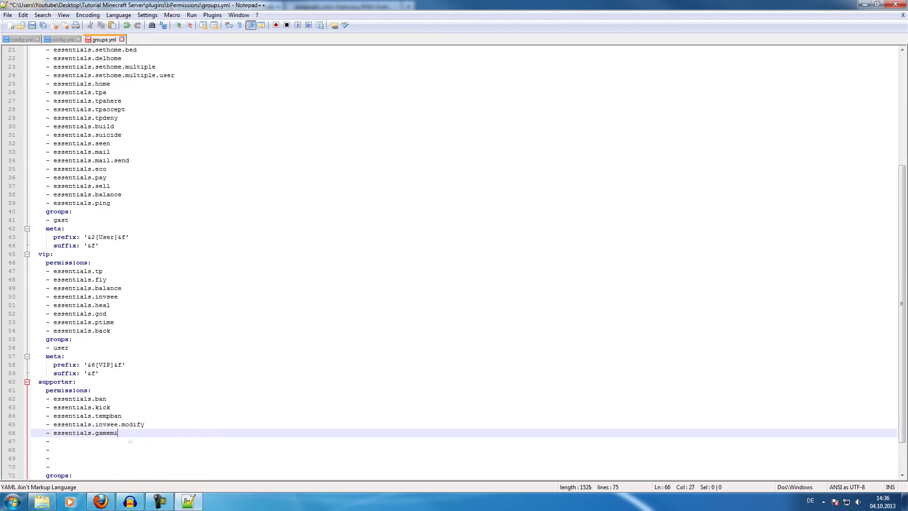
Step: Enter essentials.item below essentials.gamemode in supporter's permissions
key(BackSpace)
key(BackSpace)
key(BackSpace)
key(BackSpace)
key(BackSpace)
key(BackSpace)
key(BackSpace)
key(BackSpace)
key(BackSpace)
text(item)
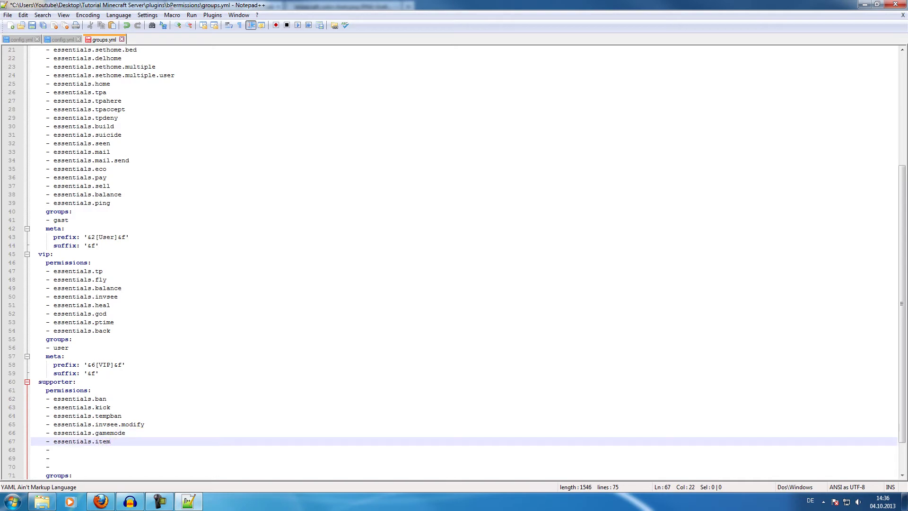
Step: Copy essentials.clearinventory.others from the Firefox reference and add it below supporter's essentials.item and below gast's essentials.afk.auto
click(100, 502)
key(alt+Tab)
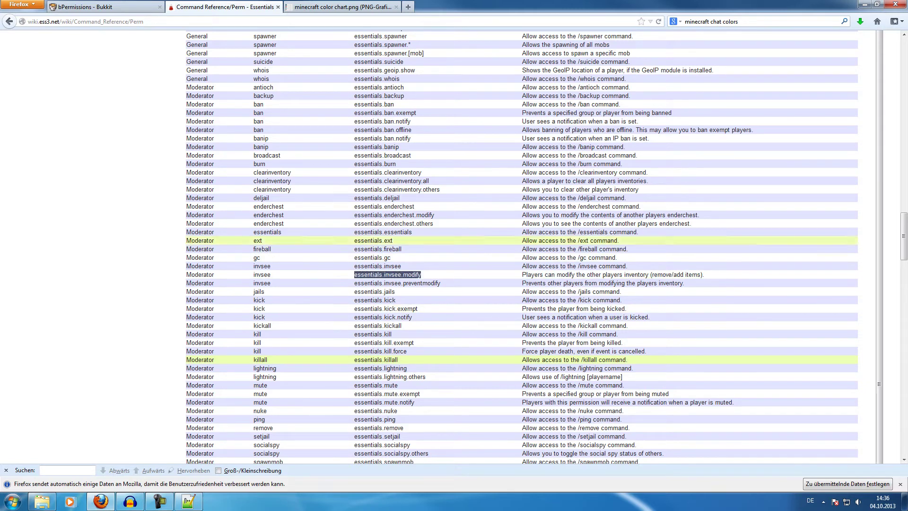
click(401, 249)
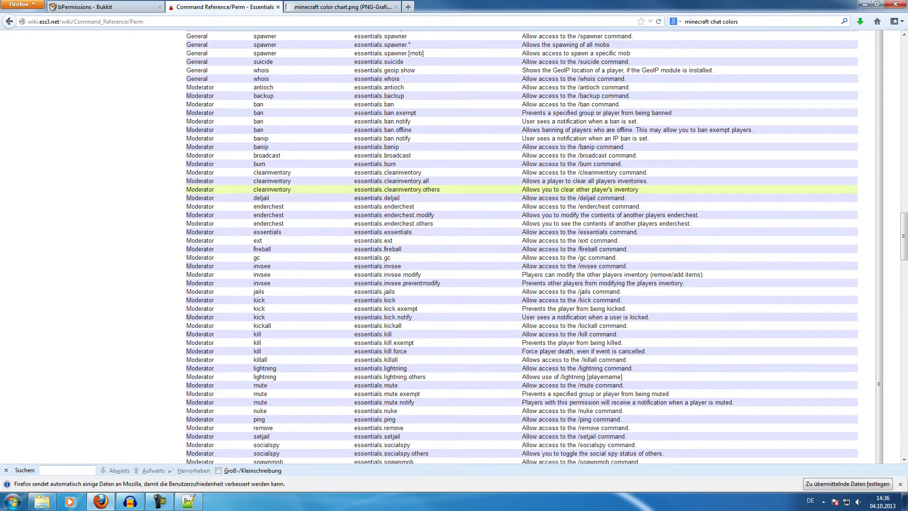
drag(440, 189, 353, 189)
click(188, 501)
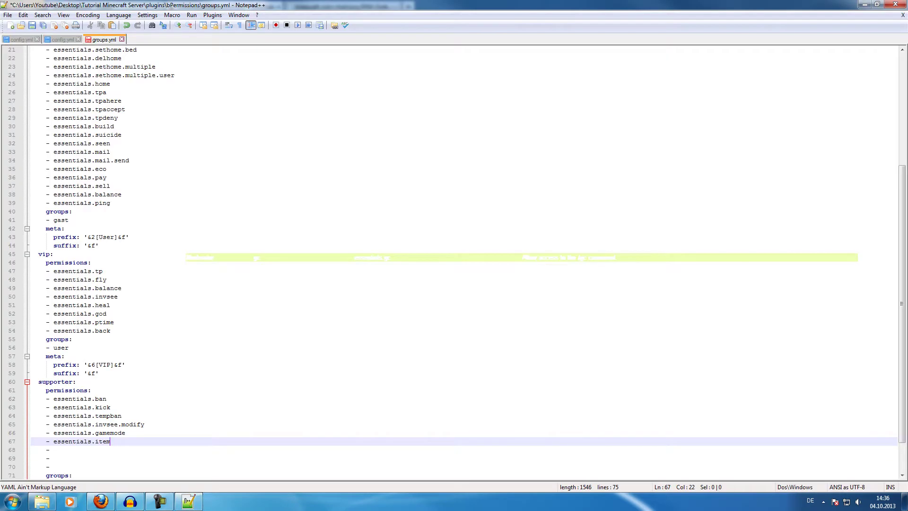
scroll(464, 263, up, 7)
scroll(115, 237, down, 7)
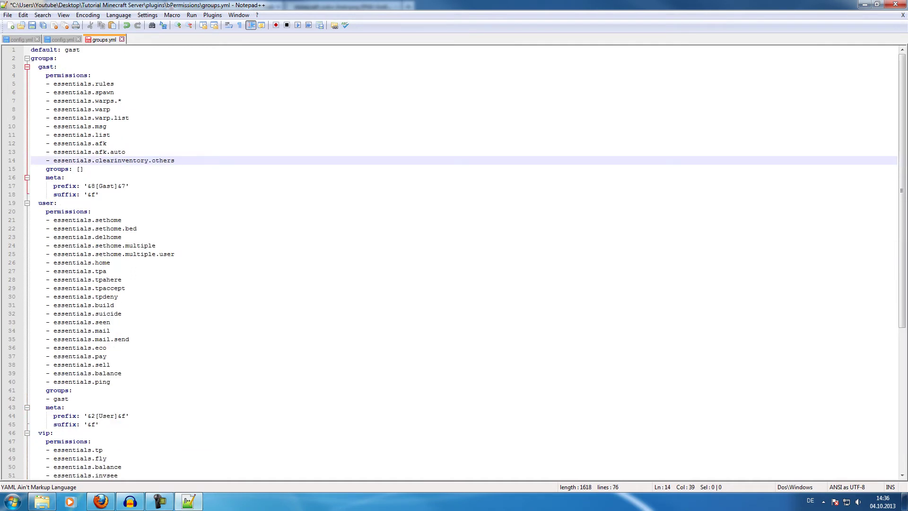
scroll(114, 347, down, 9)
scroll(114, 348, up, 9)
Step: Check the Firefox reference for more moderator permissions and add essentials.tphere and essentials.tp.other to supporter's list
click(100, 501)
click(331, 419)
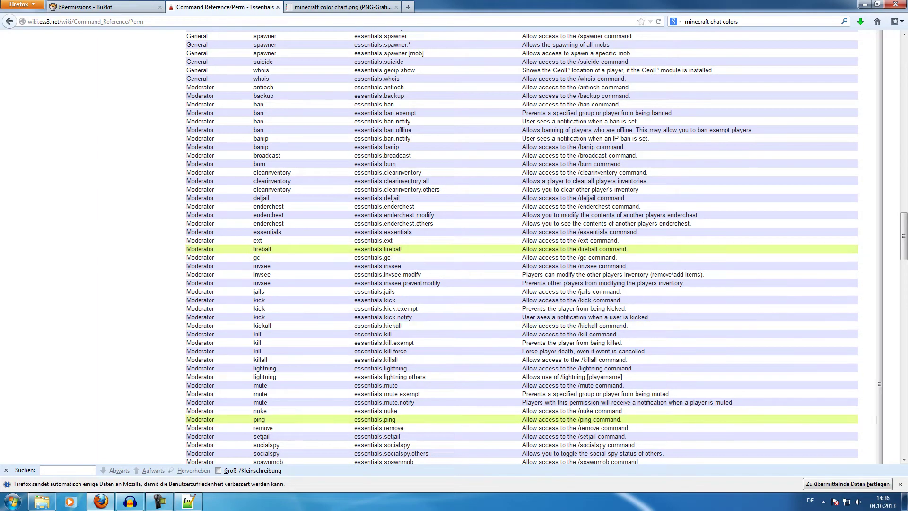
scroll(522, 247, up, 3)
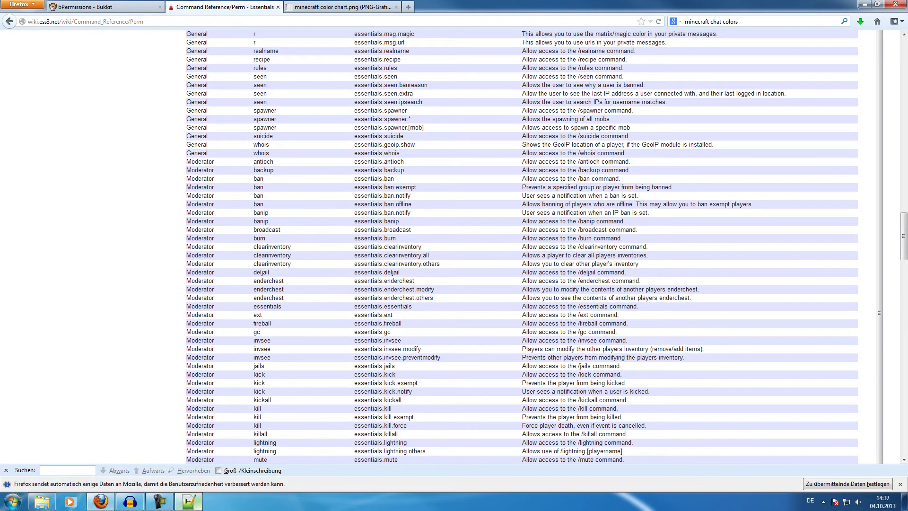
key(alt+Tab)
text(essentials.tp)
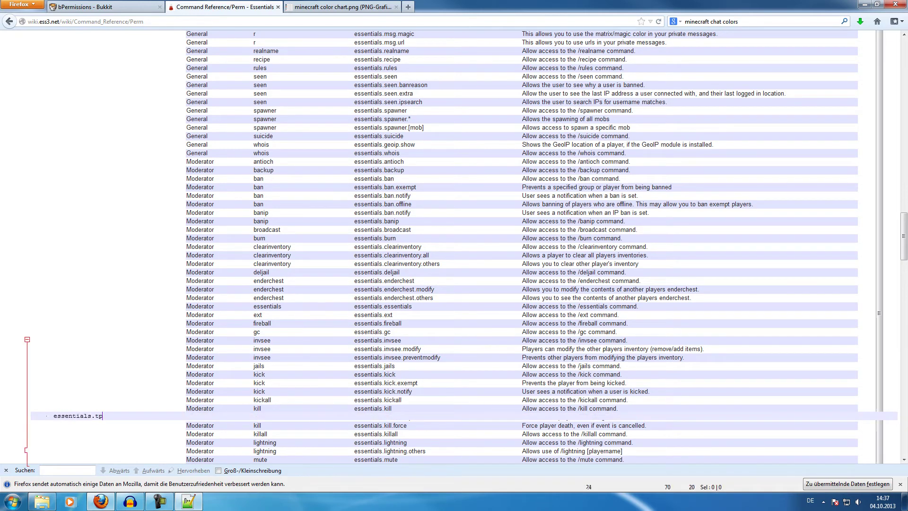
text(here)
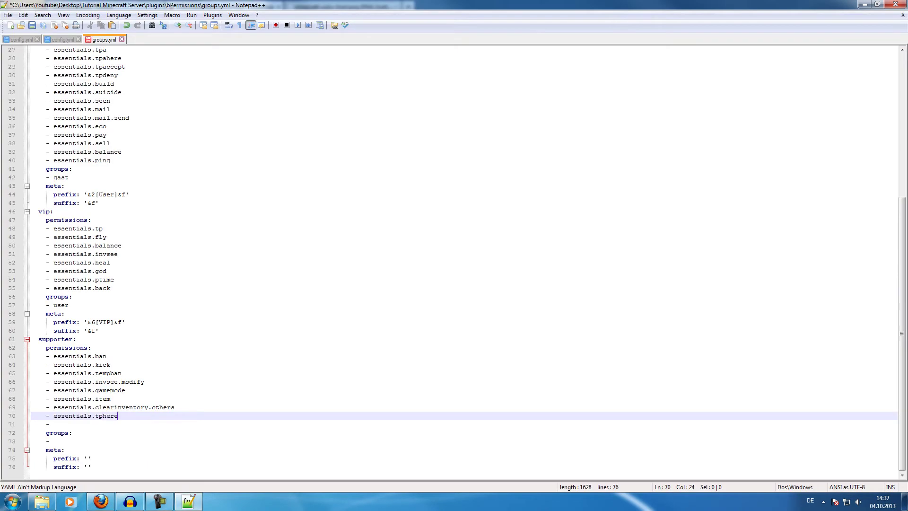
click(54, 424)
text(essentials.tp.other)
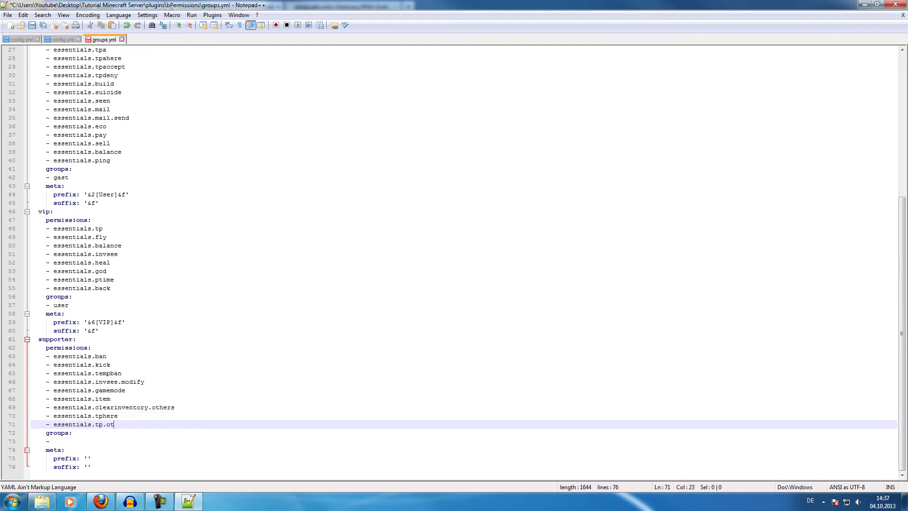
Step: Insert another entry below essentials.tp.other in supporter's permissions and enter essentials.tptoggle
key(Return)
key(BackSpace)
key(BackSpace)
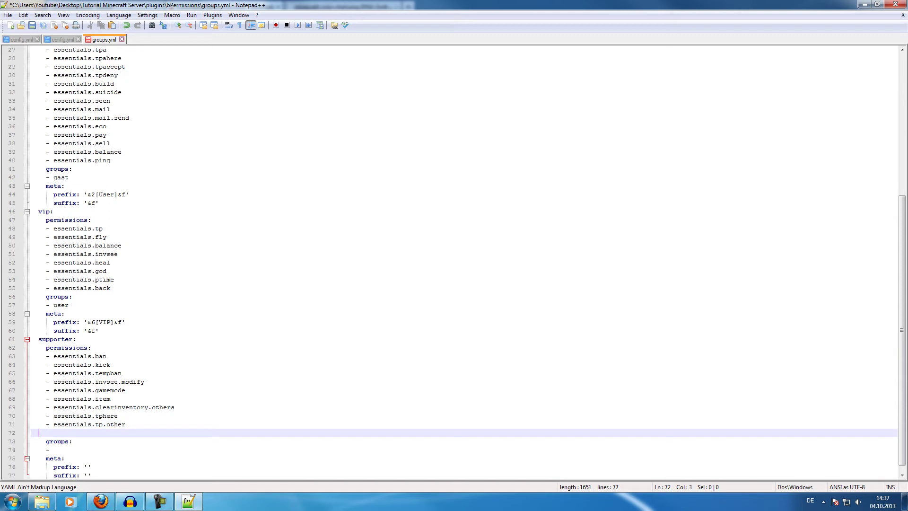
text(-)
key(BackSpace)
key(BackSpace)
key(BackSpace)
key(BackSpace)
key(Return)
text(- essentiaki)
key(BackSpace)
key(BackSpace)
text(ls.tptogg)
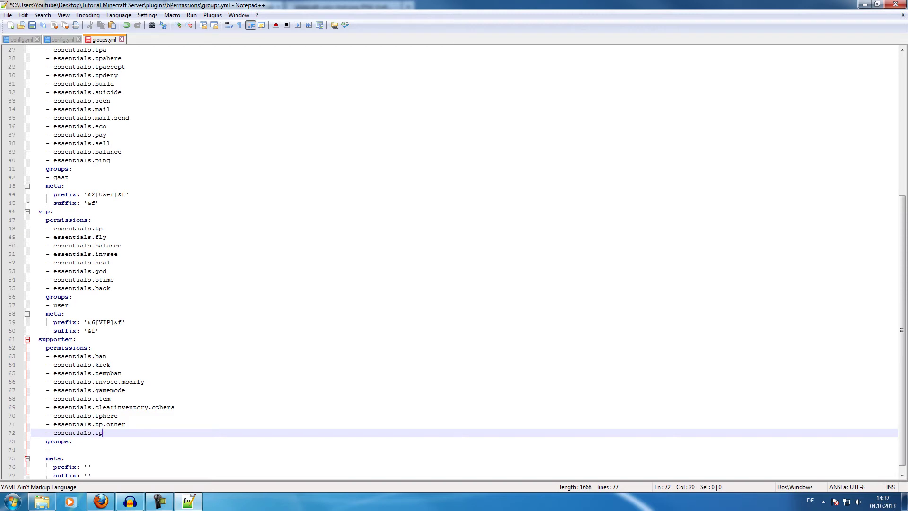